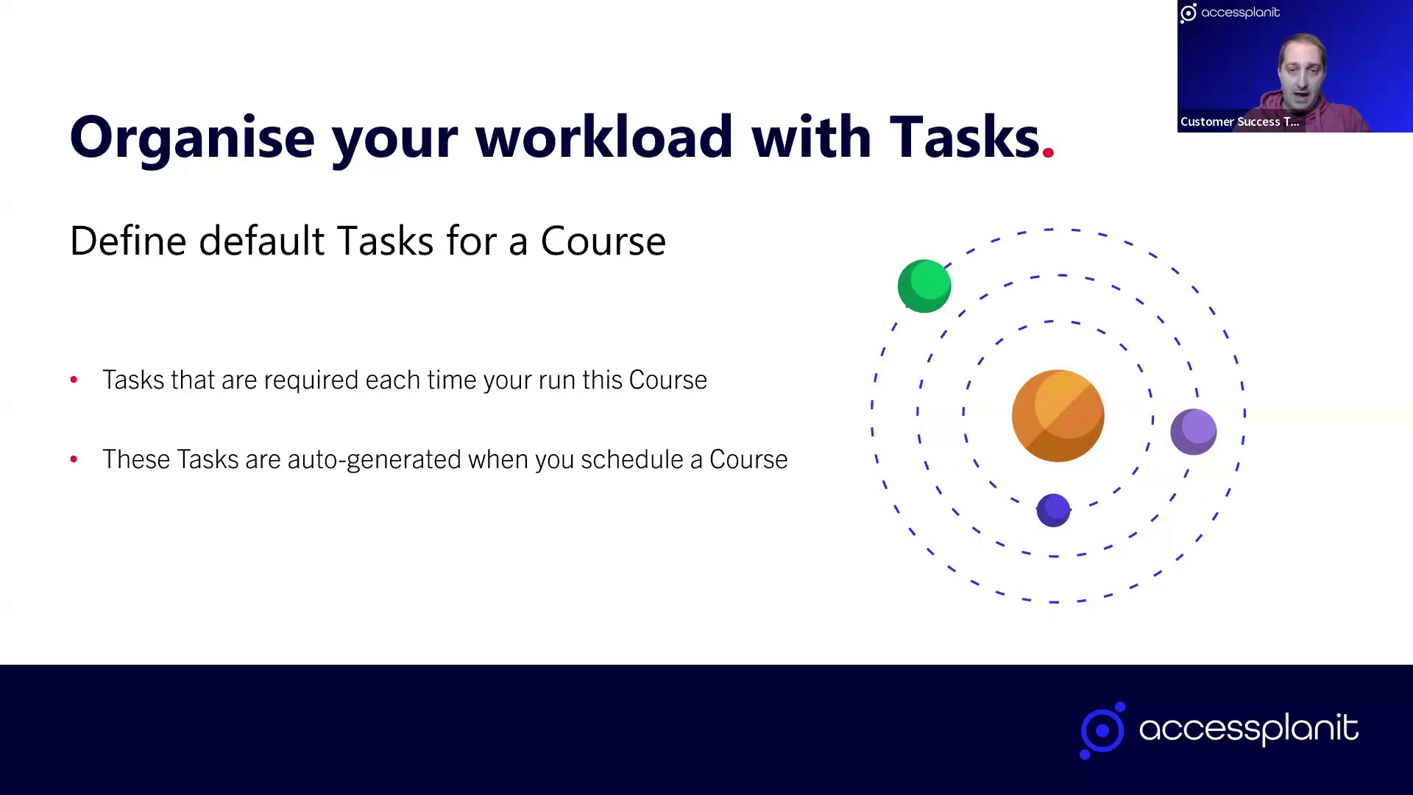
Switch from the slideshow to the accessplanit Admin Dashboard.
key(alt+Tab)
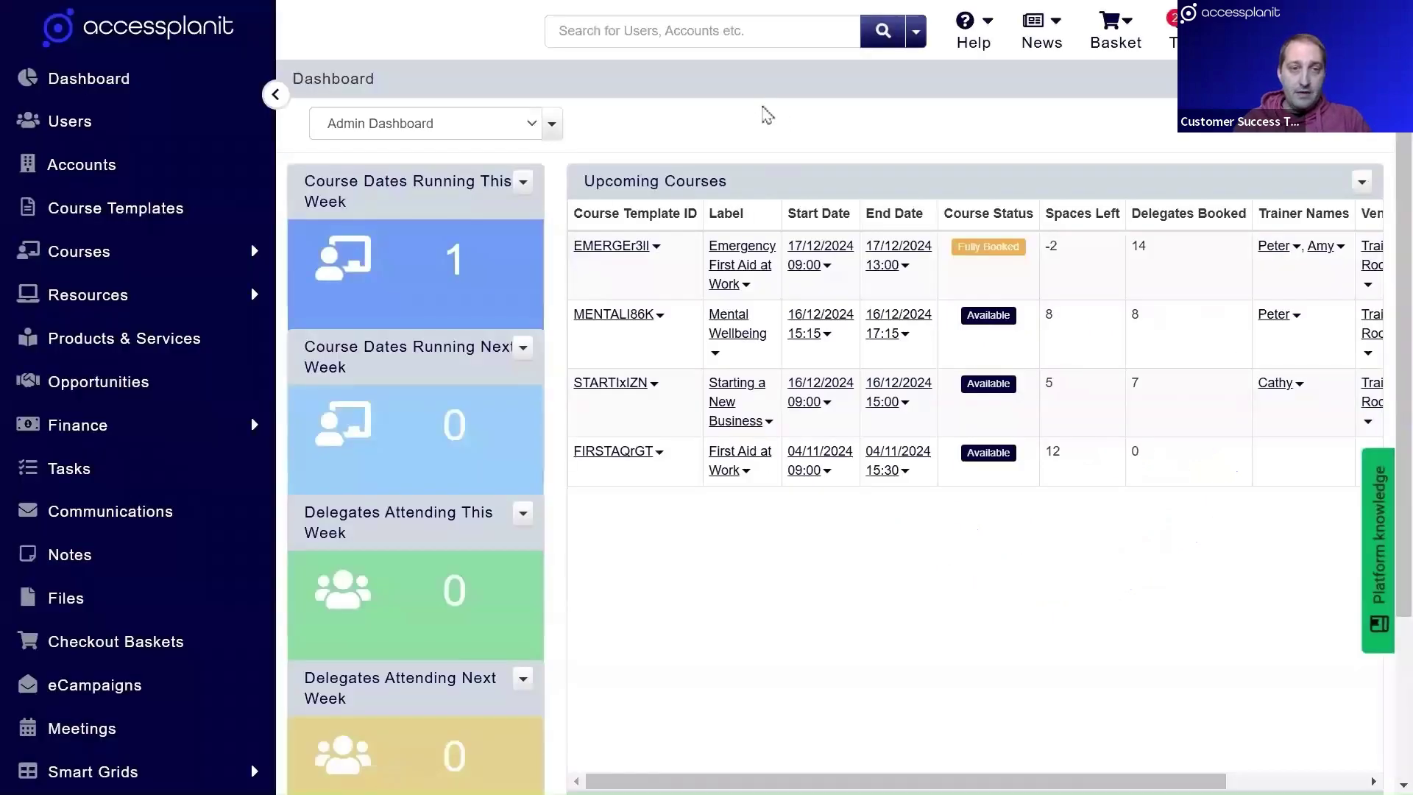
Search course templates for 'gard' and open Gardening Level 1's Tasks page.
click(148, 213)
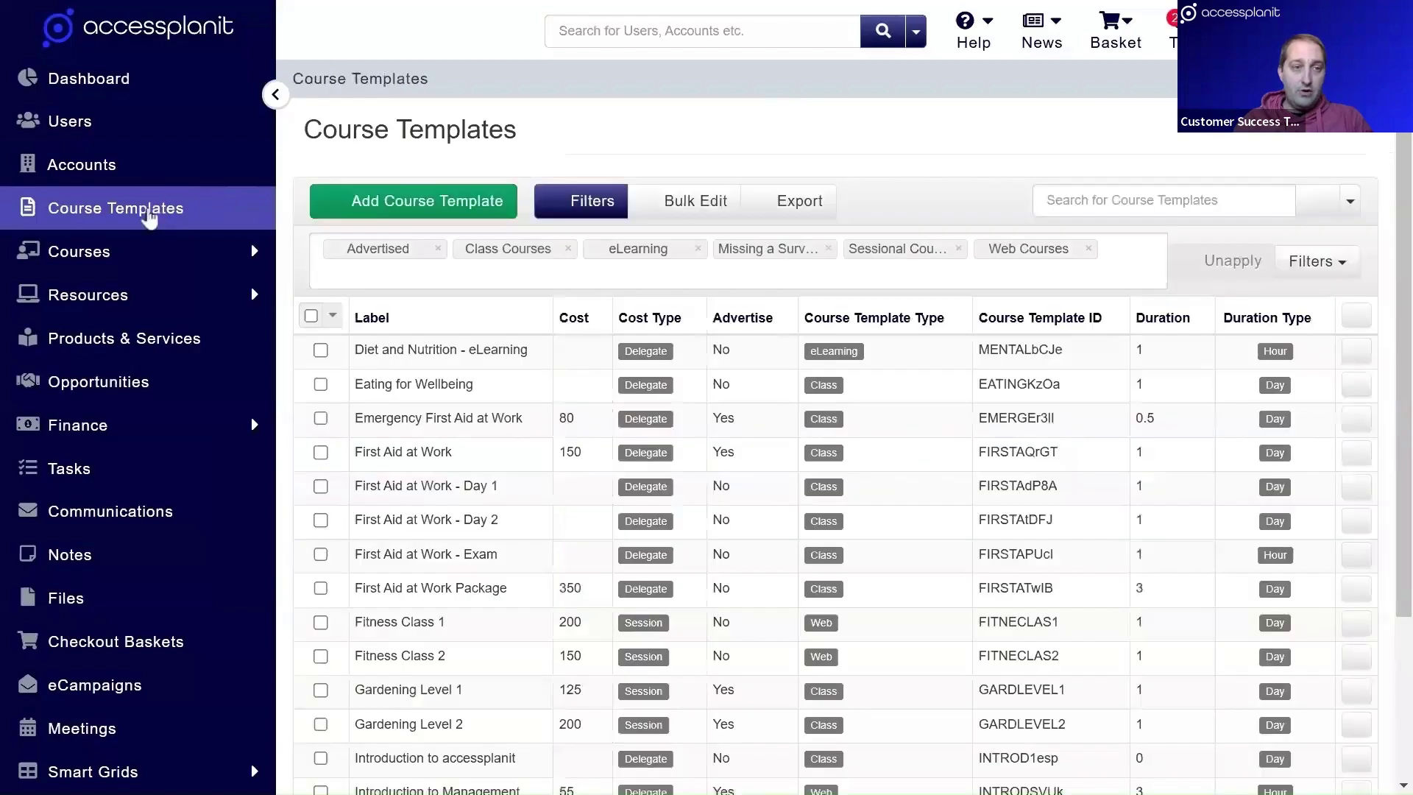
click(1088, 189)
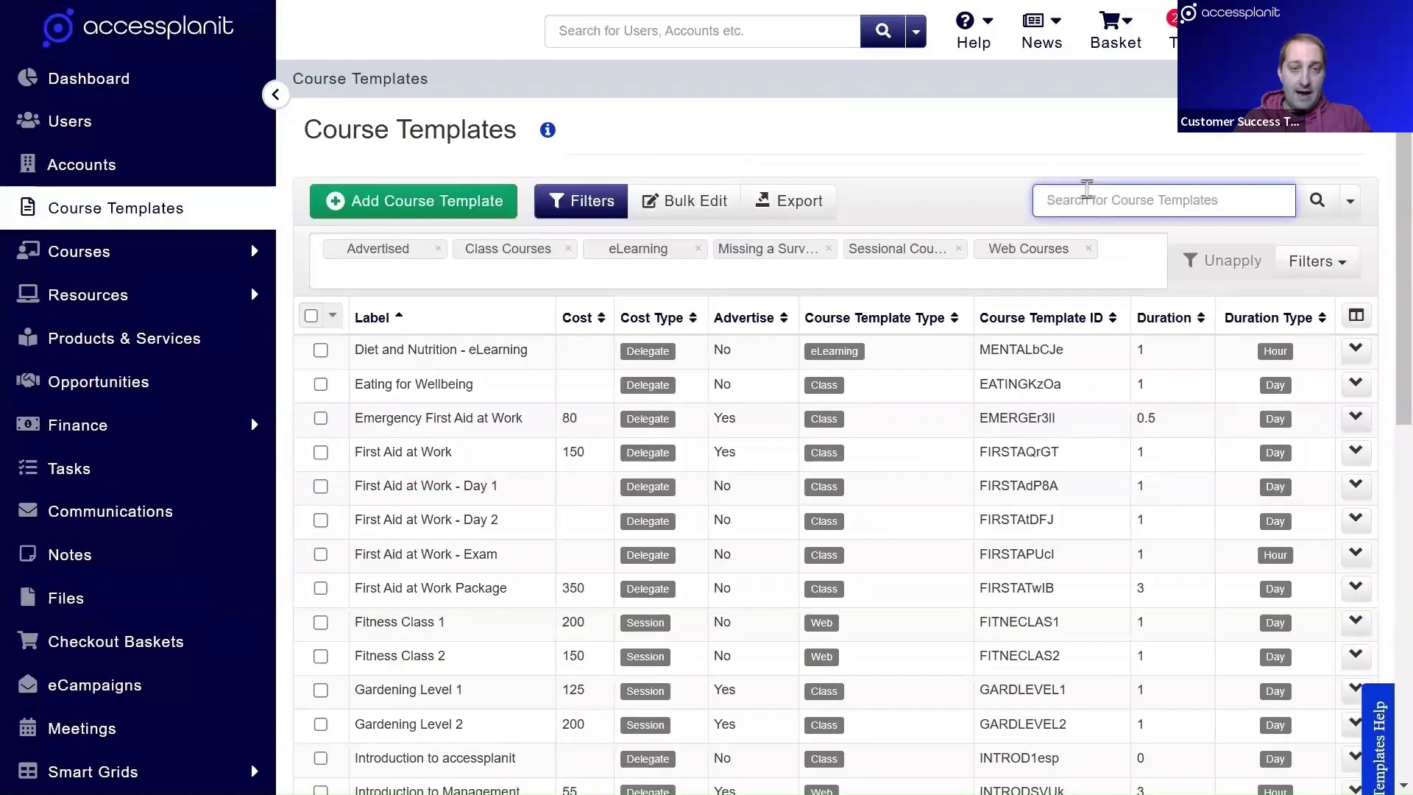
text(gard)
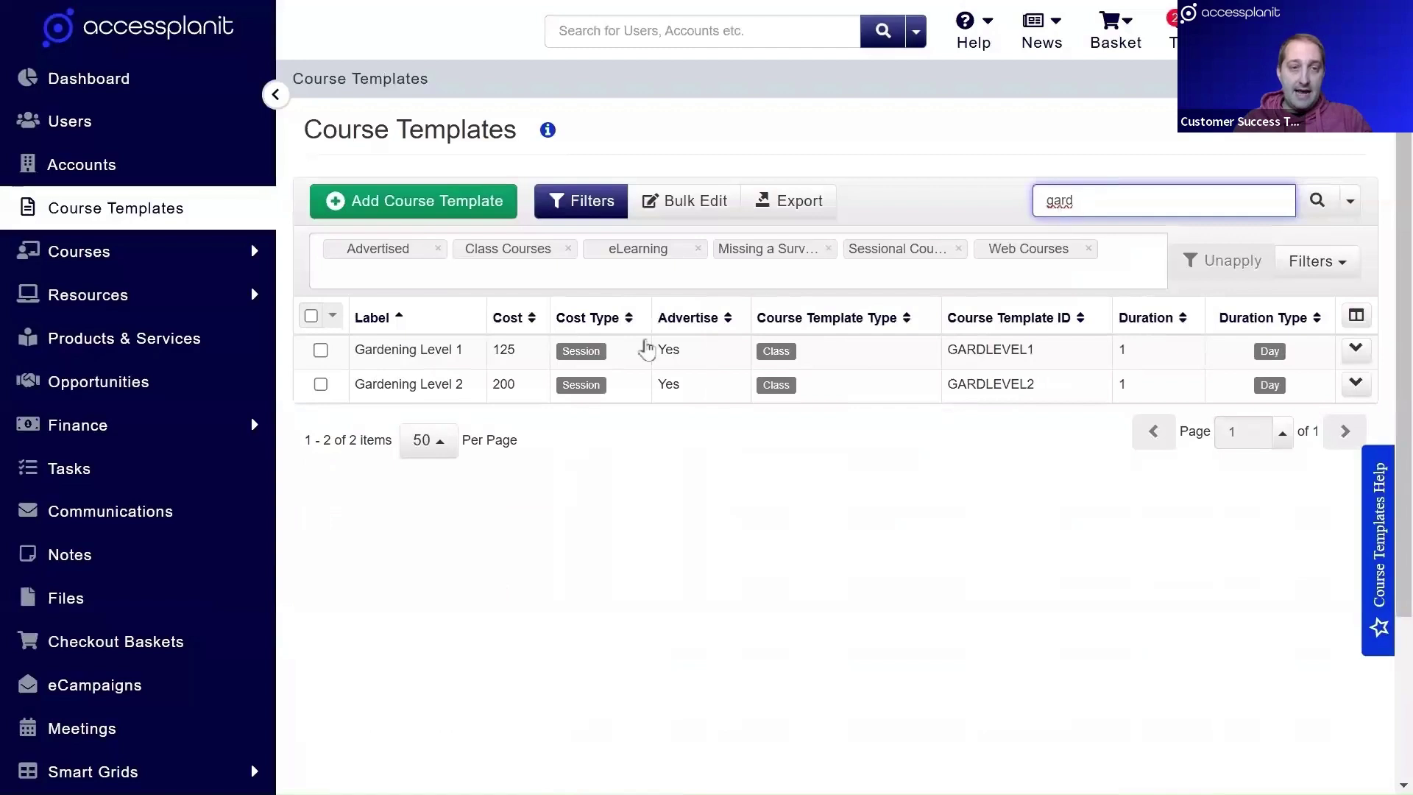
right_click(473, 359)
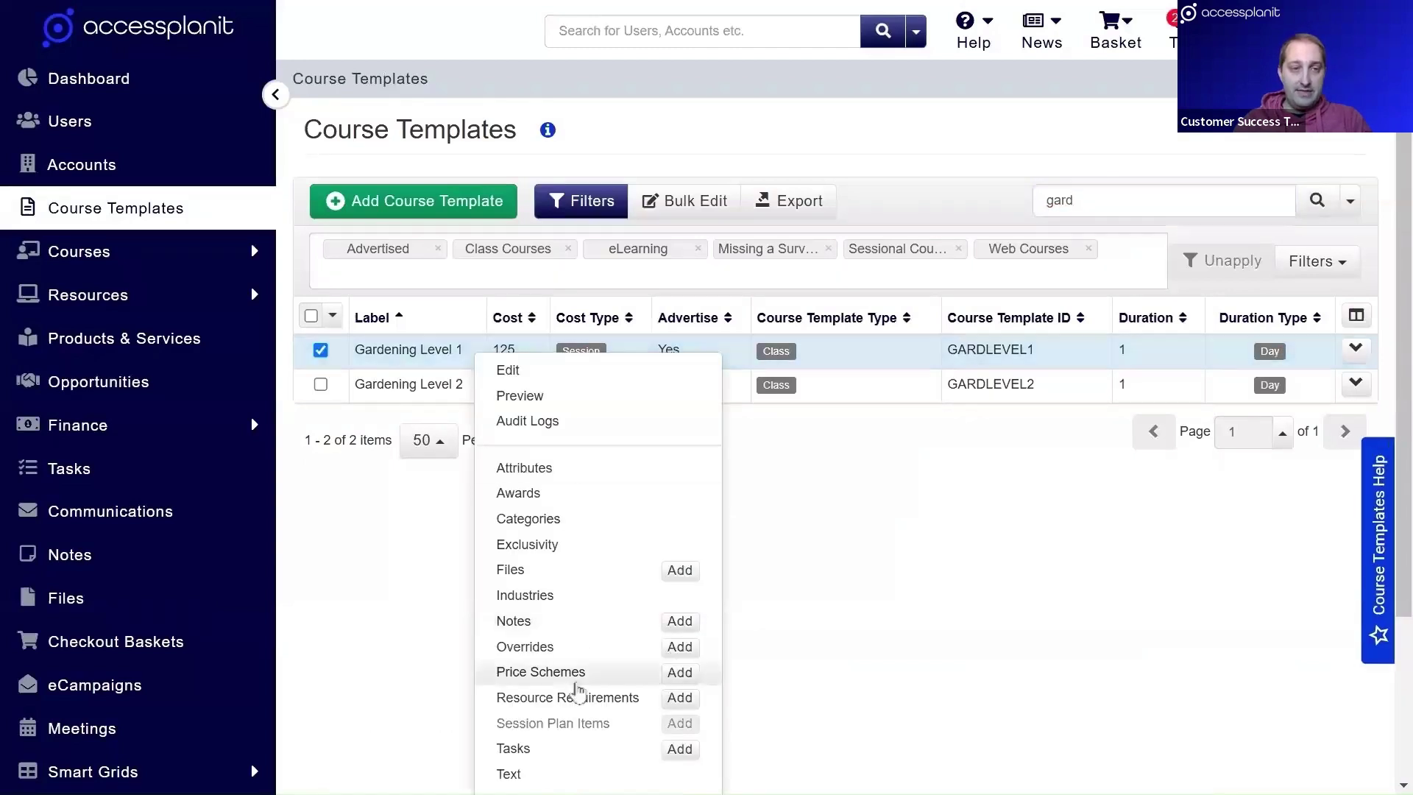
click(591, 752)
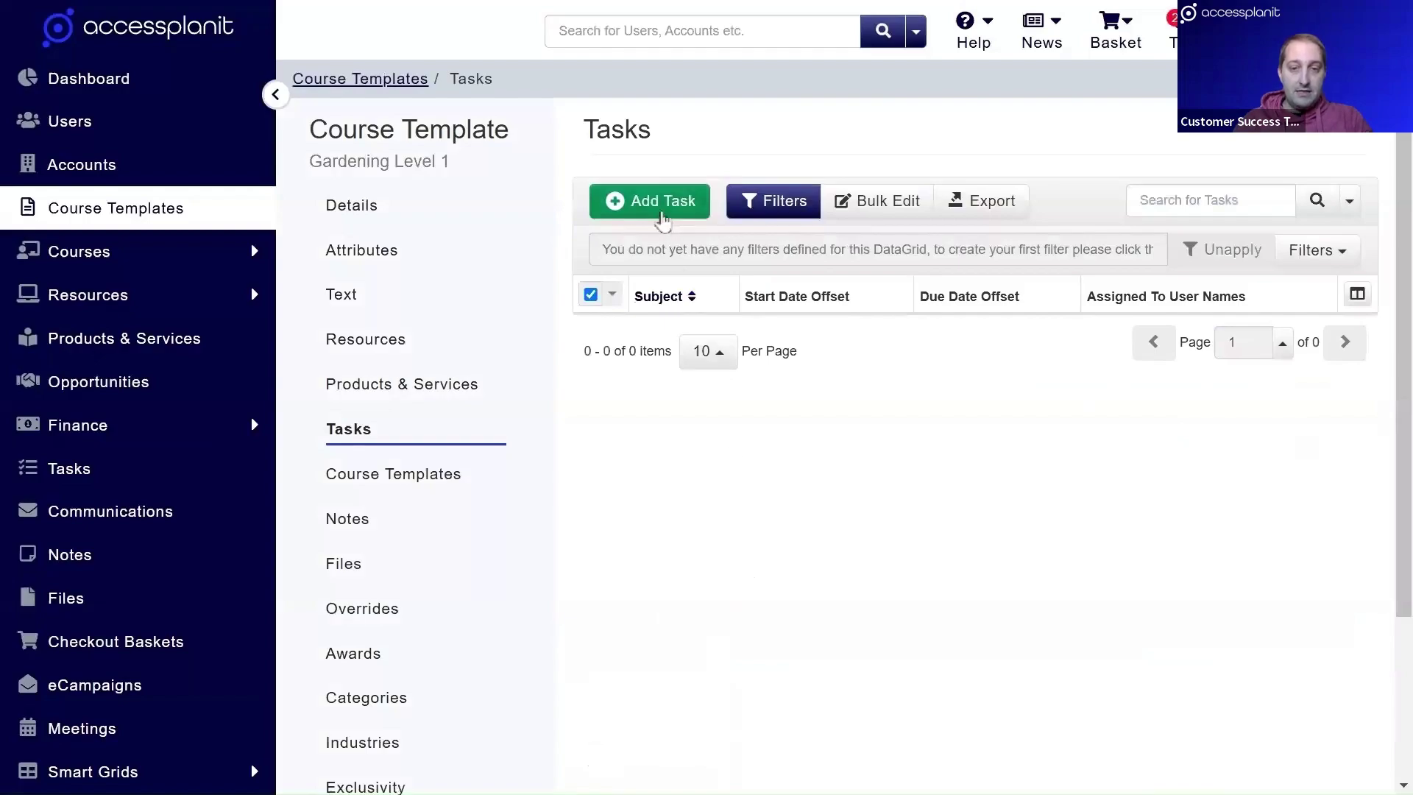
Add a default task 'Organise gardening equipment' assigned to two users.
click(662, 214)
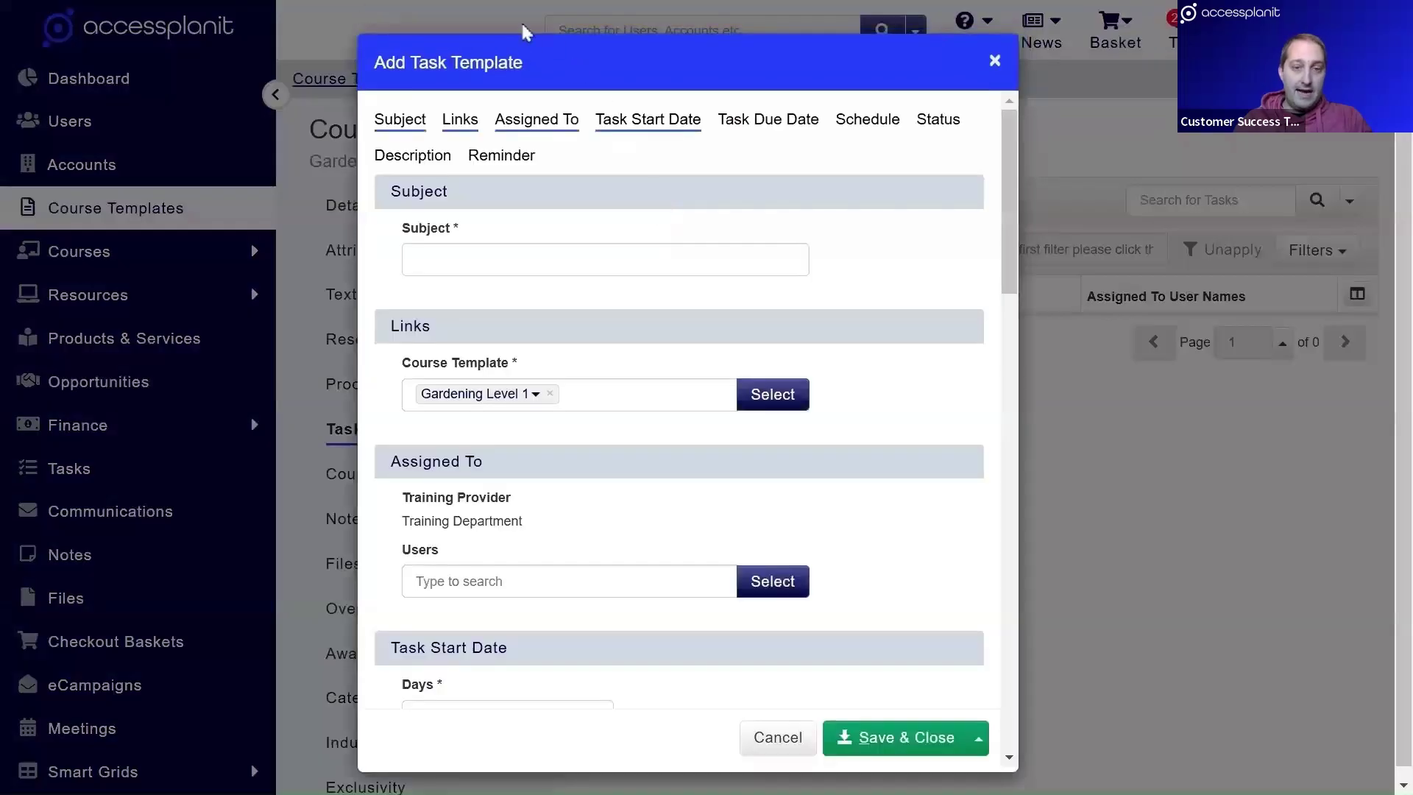
click(627, 248)
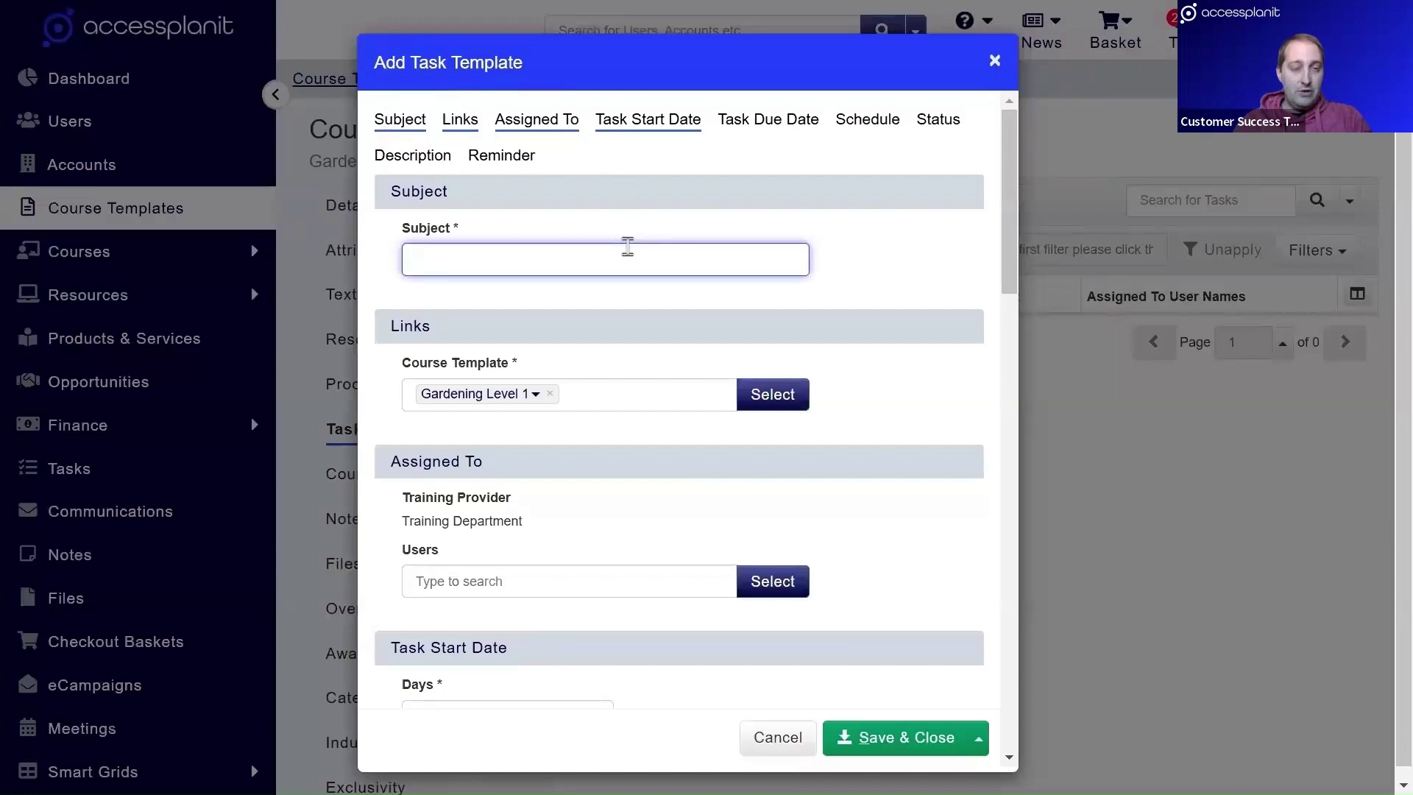
text(Organise gardening equipment)
click(929, 316)
scroll(927, 313, down, 3)
click(798, 372)
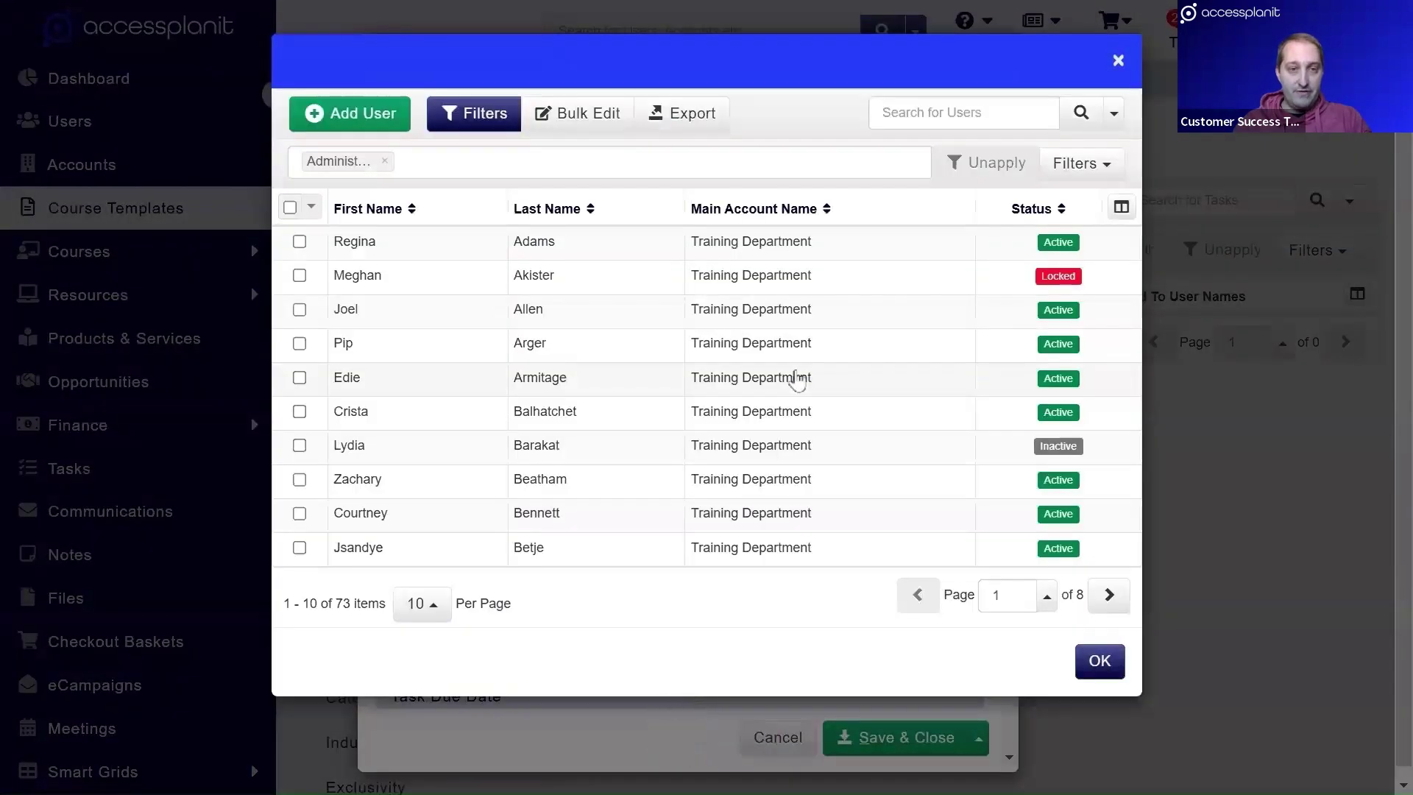
click(604, 350)
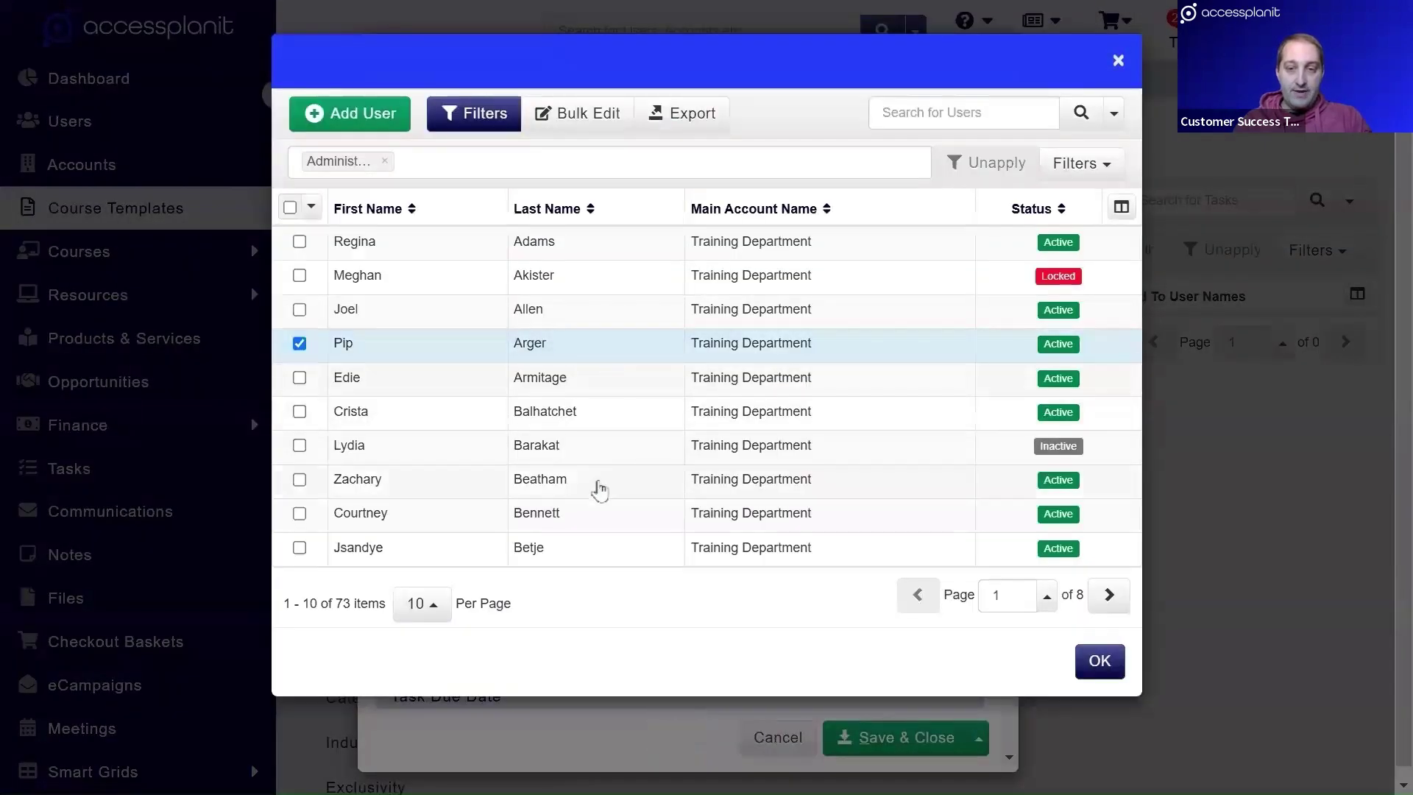
click(599, 487)
click(1099, 661)
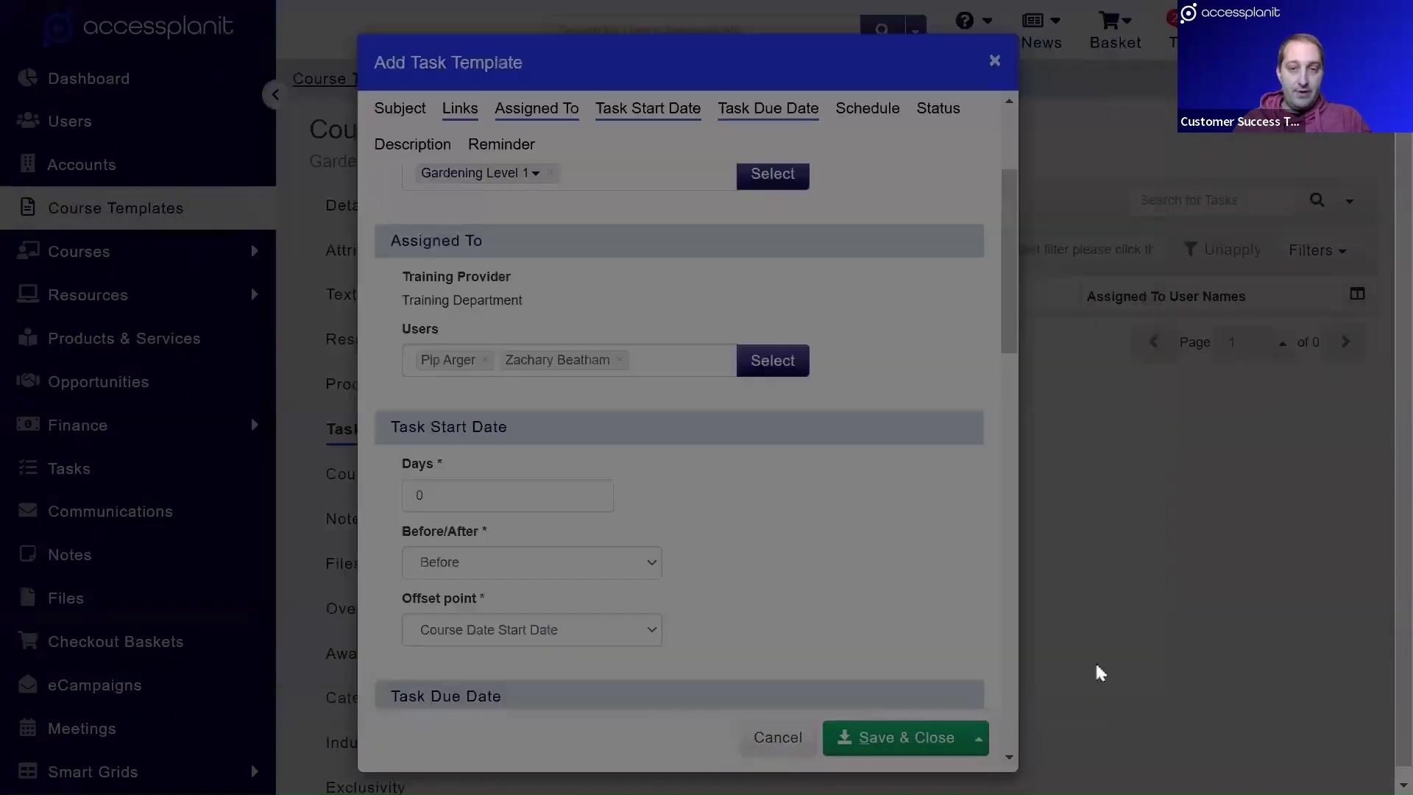
Set the task's start and due dates to 1 day before Course Date Start Date.
scroll(861, 526, down, 3)
drag(487, 285, 404, 272)
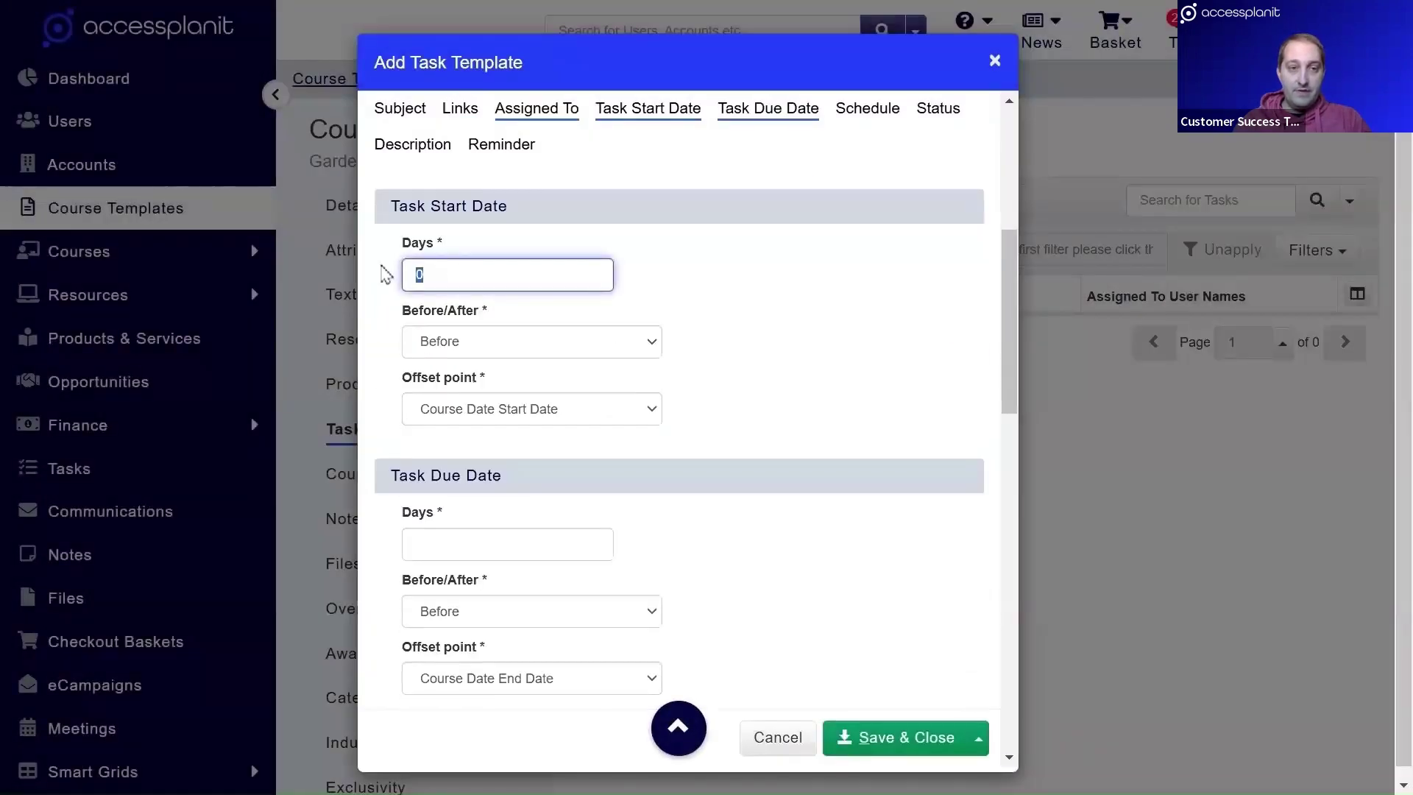
text(1)
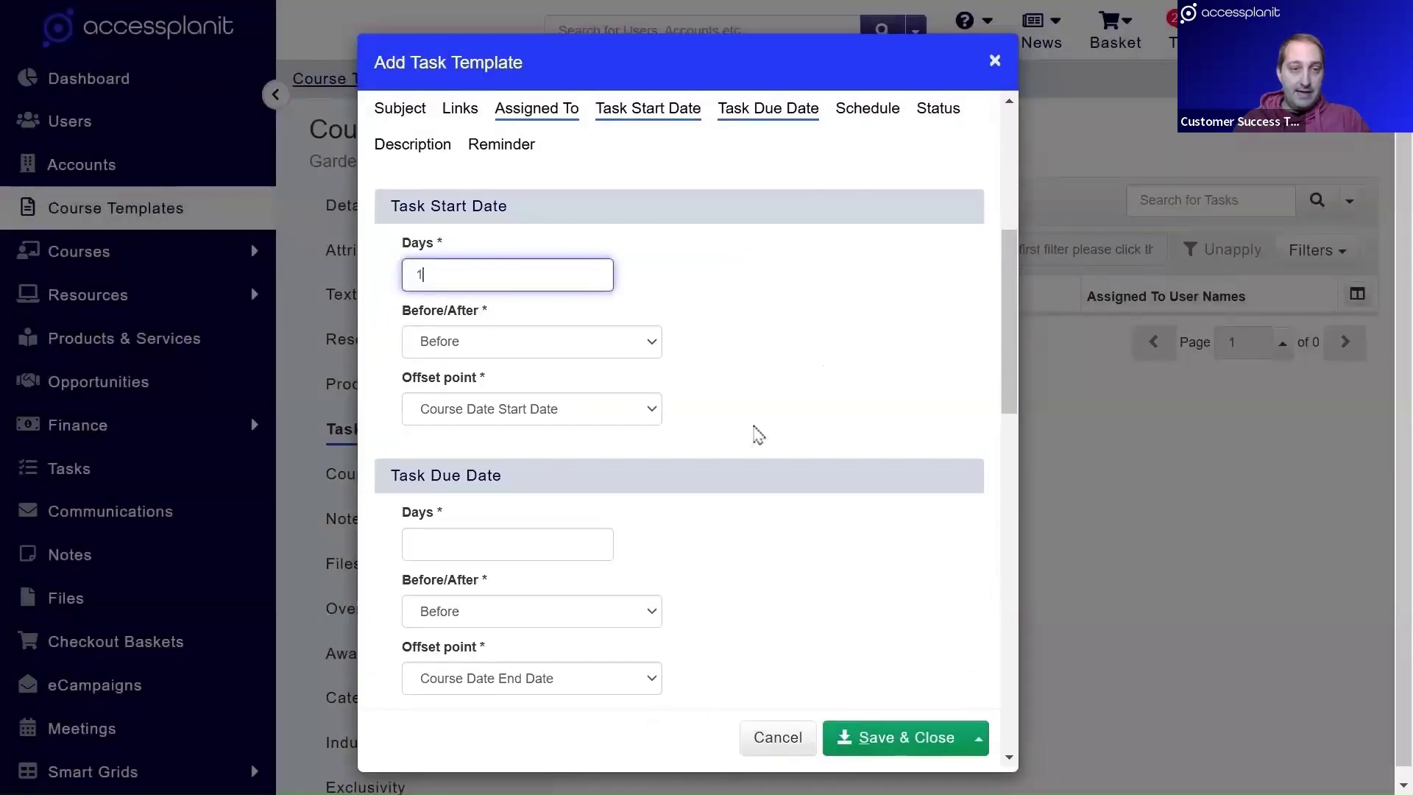
scroll(758, 434, down, 4)
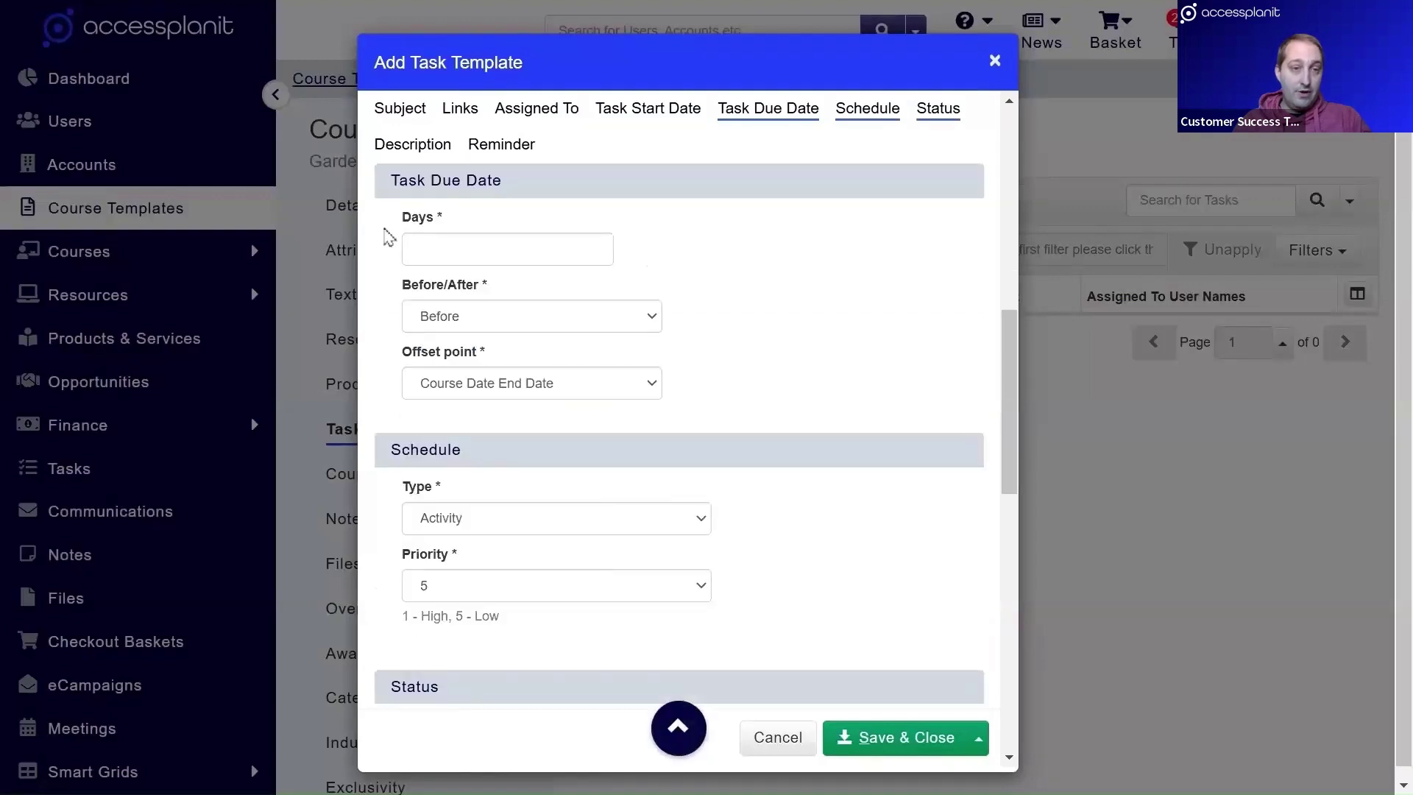
click(412, 249)
text(1)
click(612, 396)
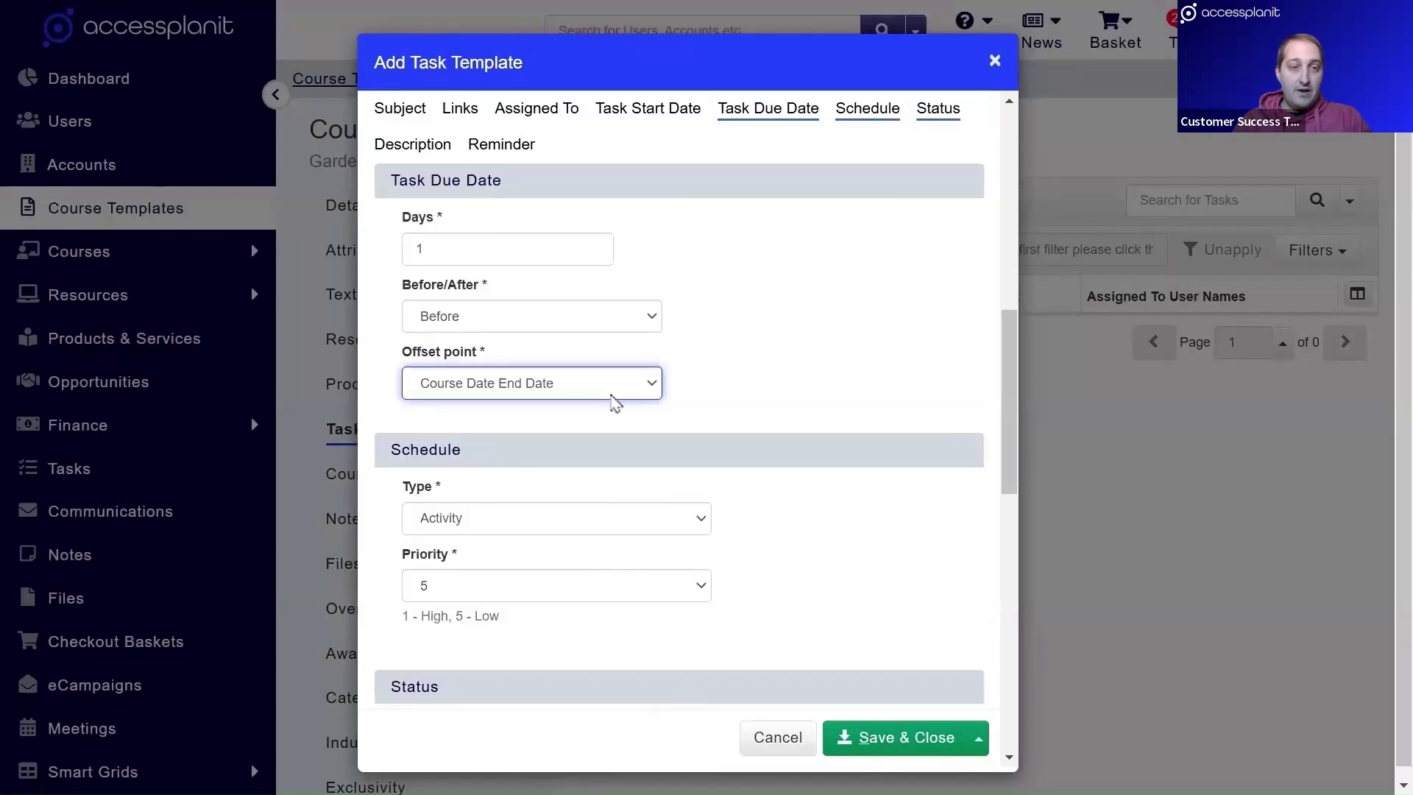
key(Up)
click(1003, 396)
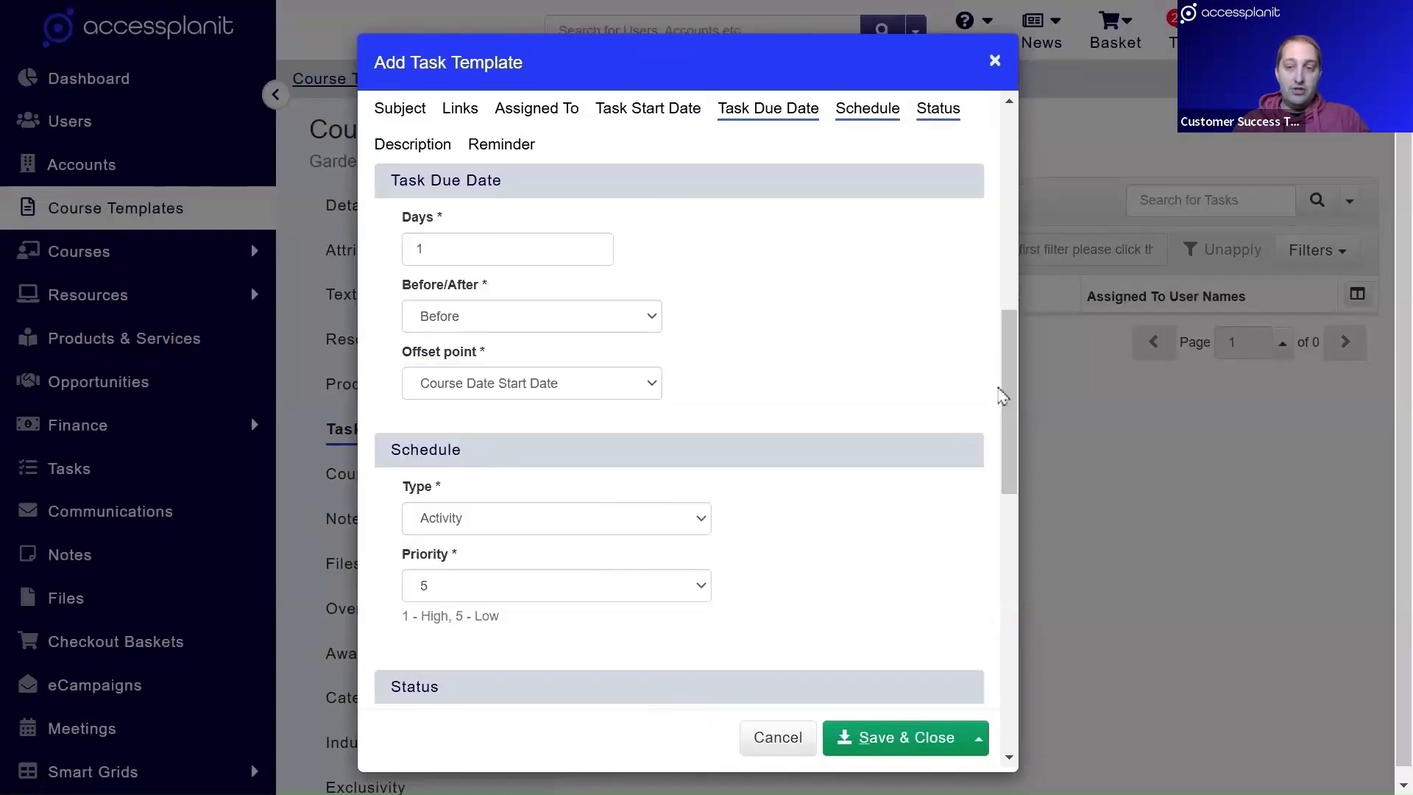
drag(1003, 396, 1009, 465)
Give the task priority 3, status Not Started, and paste the equipment-readiness description.
click(667, 291)
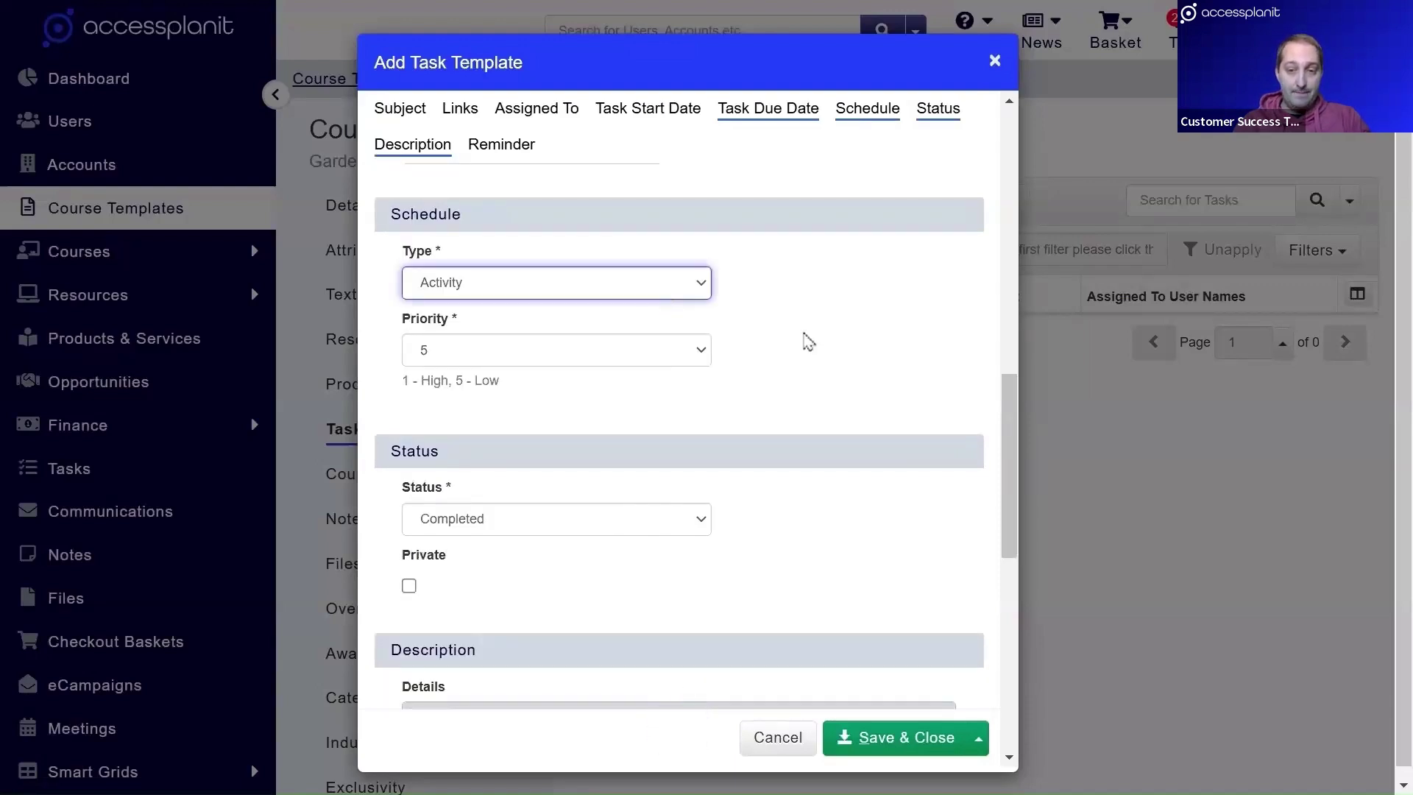
key(Tab)
key(3)
click(826, 396)
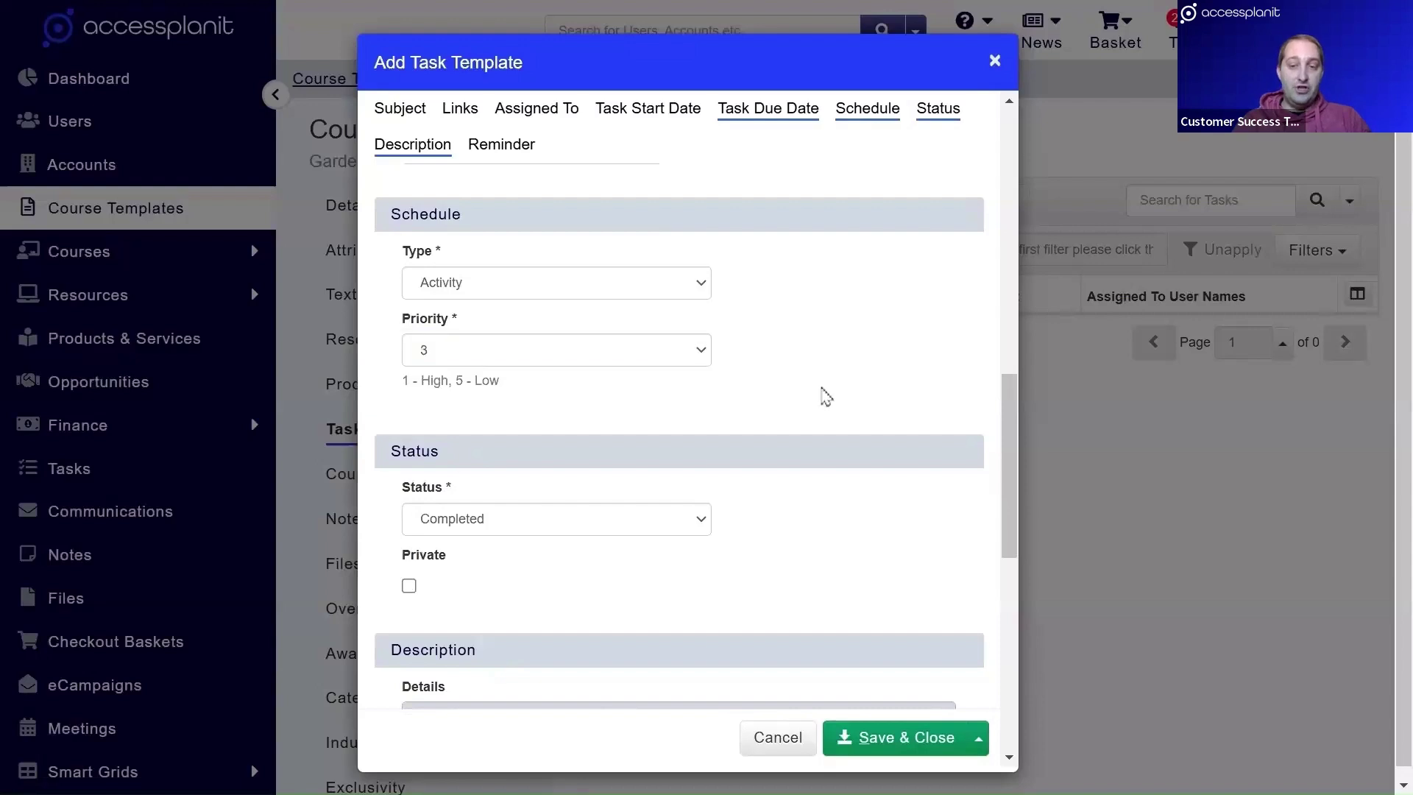
drag(1011, 438, 1012, 478)
scroll(657, 279, down, 2)
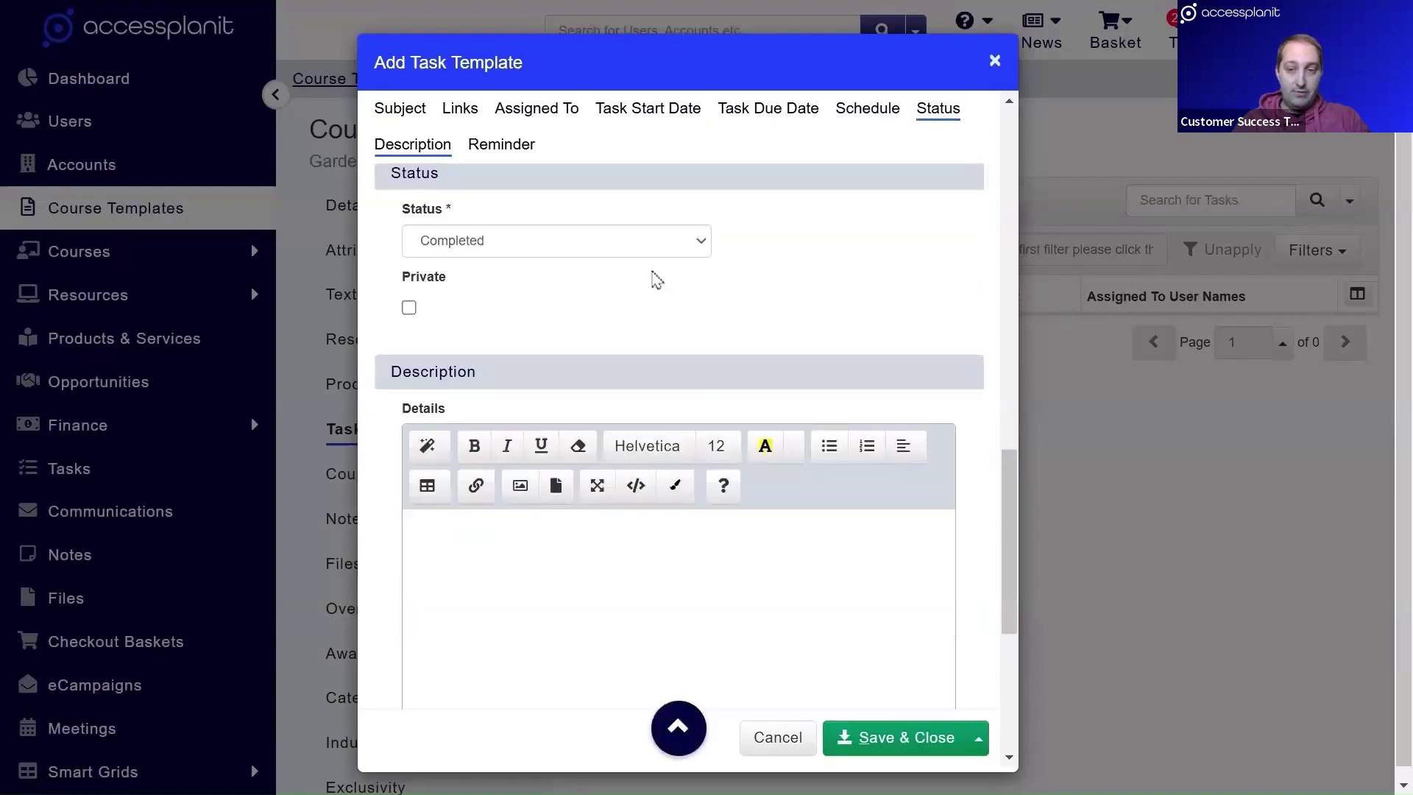
click(630, 268)
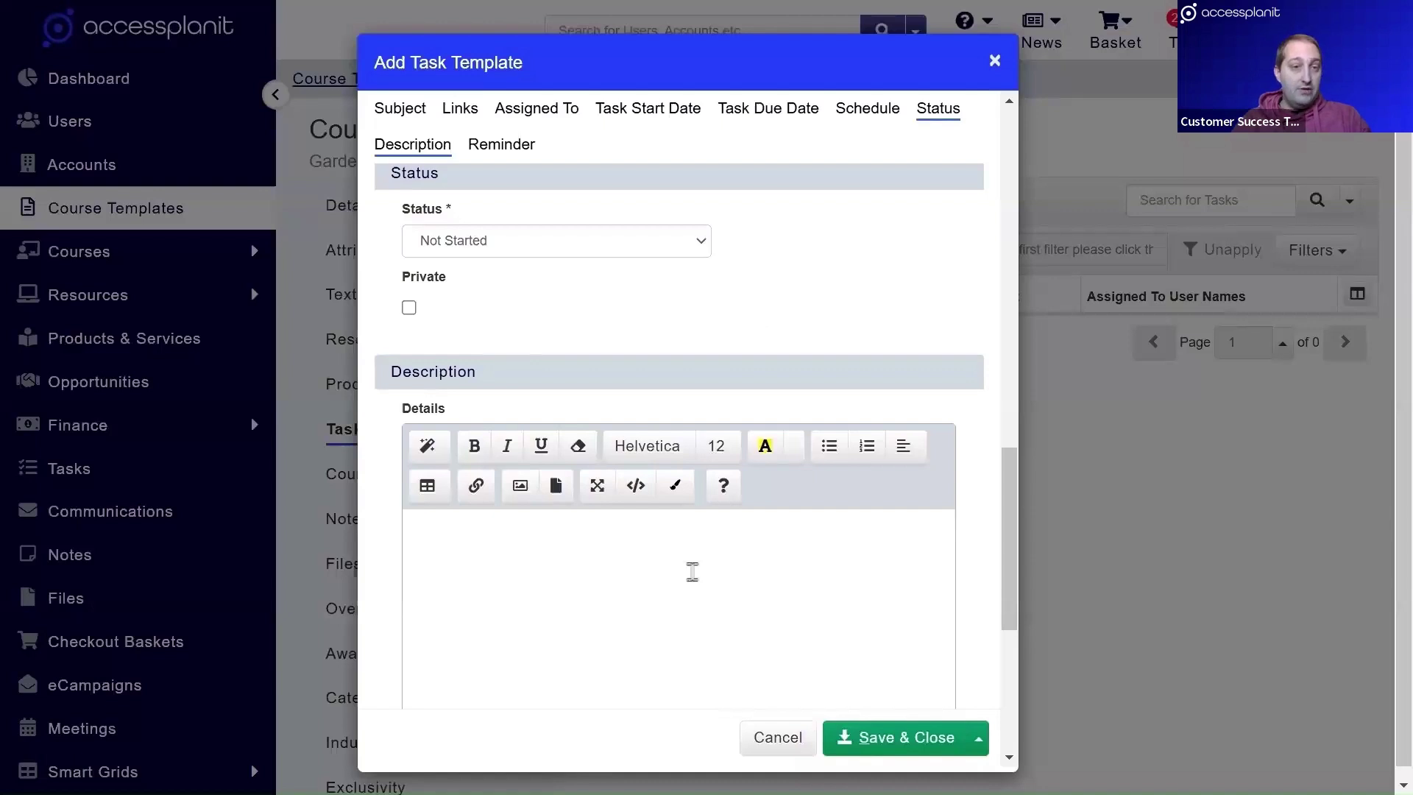
click(692, 572)
text(Ensure gardening tools, gloves, and equipment are ready and available for the delegates)
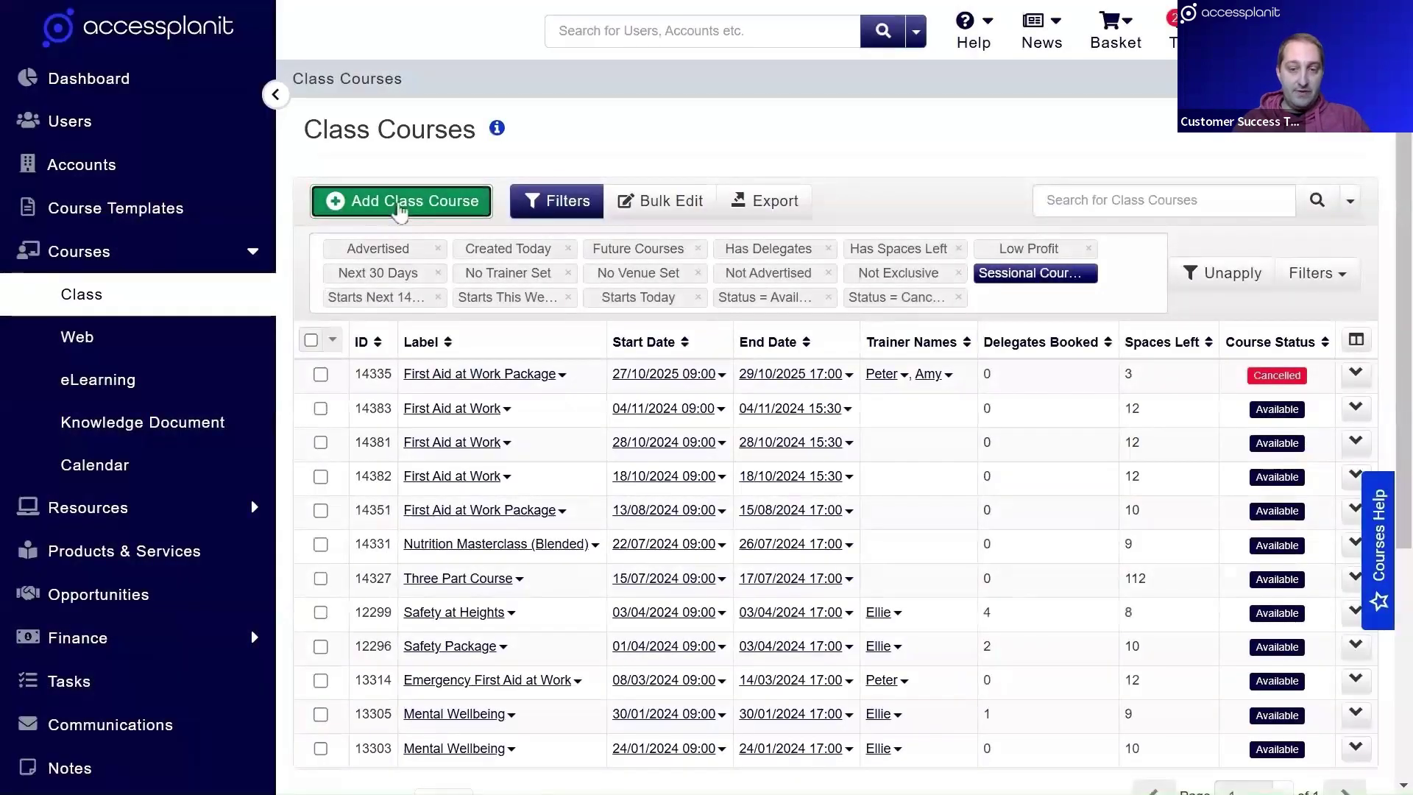
Create a Gardening Level 1 class course starting 19 November 2024 and save it.
click(400, 206)
click(681, 319)
text(gardening Level 1)
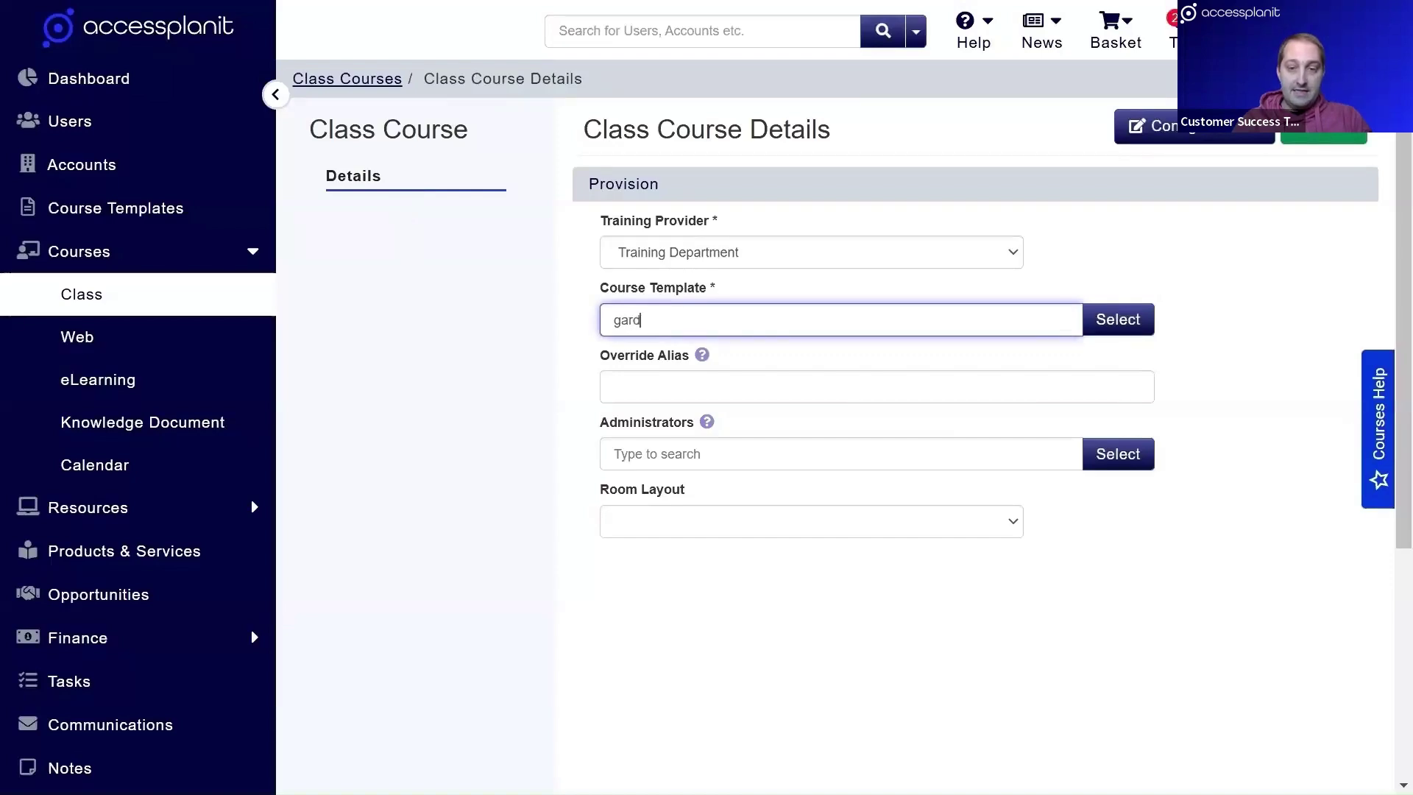
click(732, 362)
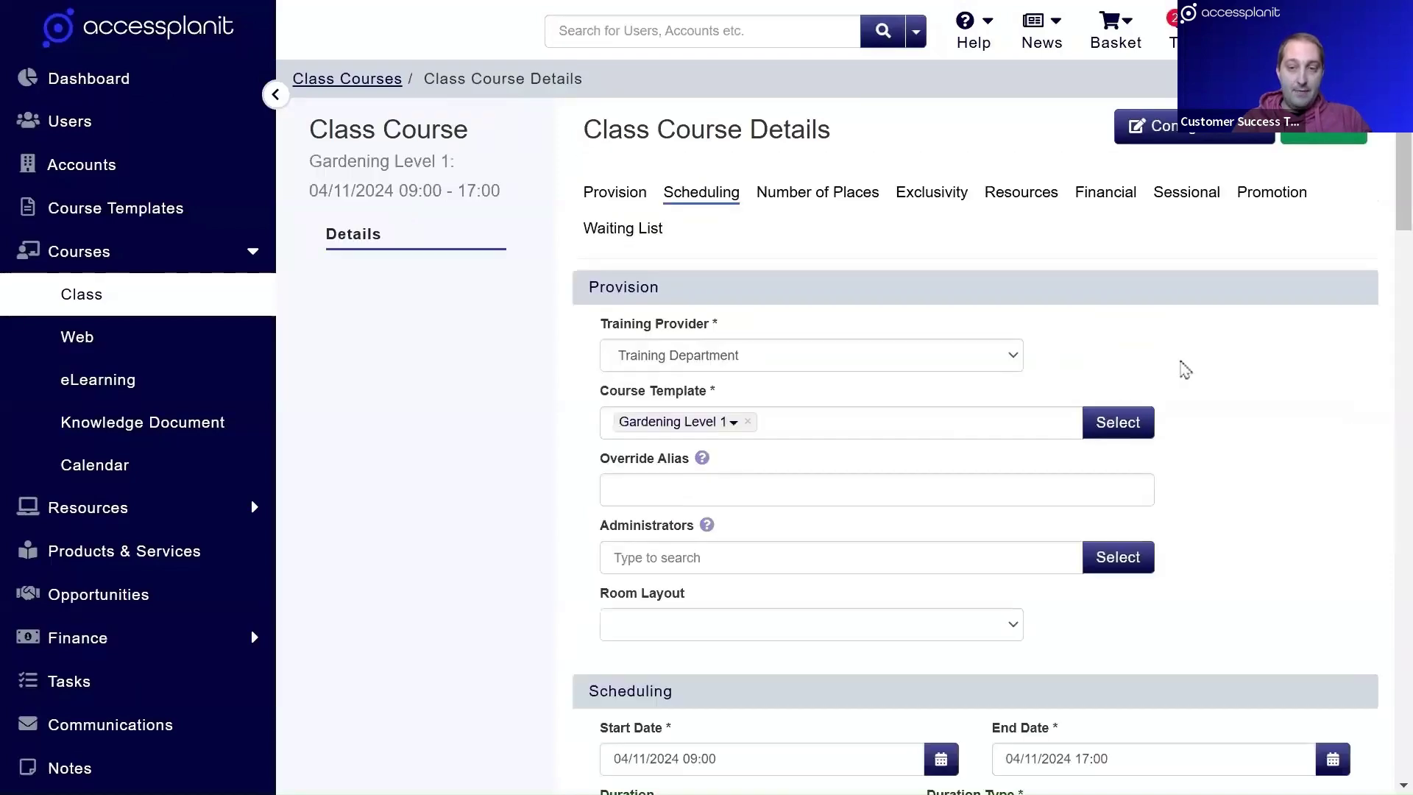
scroll(1185, 368, down, 1)
scroll(1189, 369, down, 3)
click(939, 433)
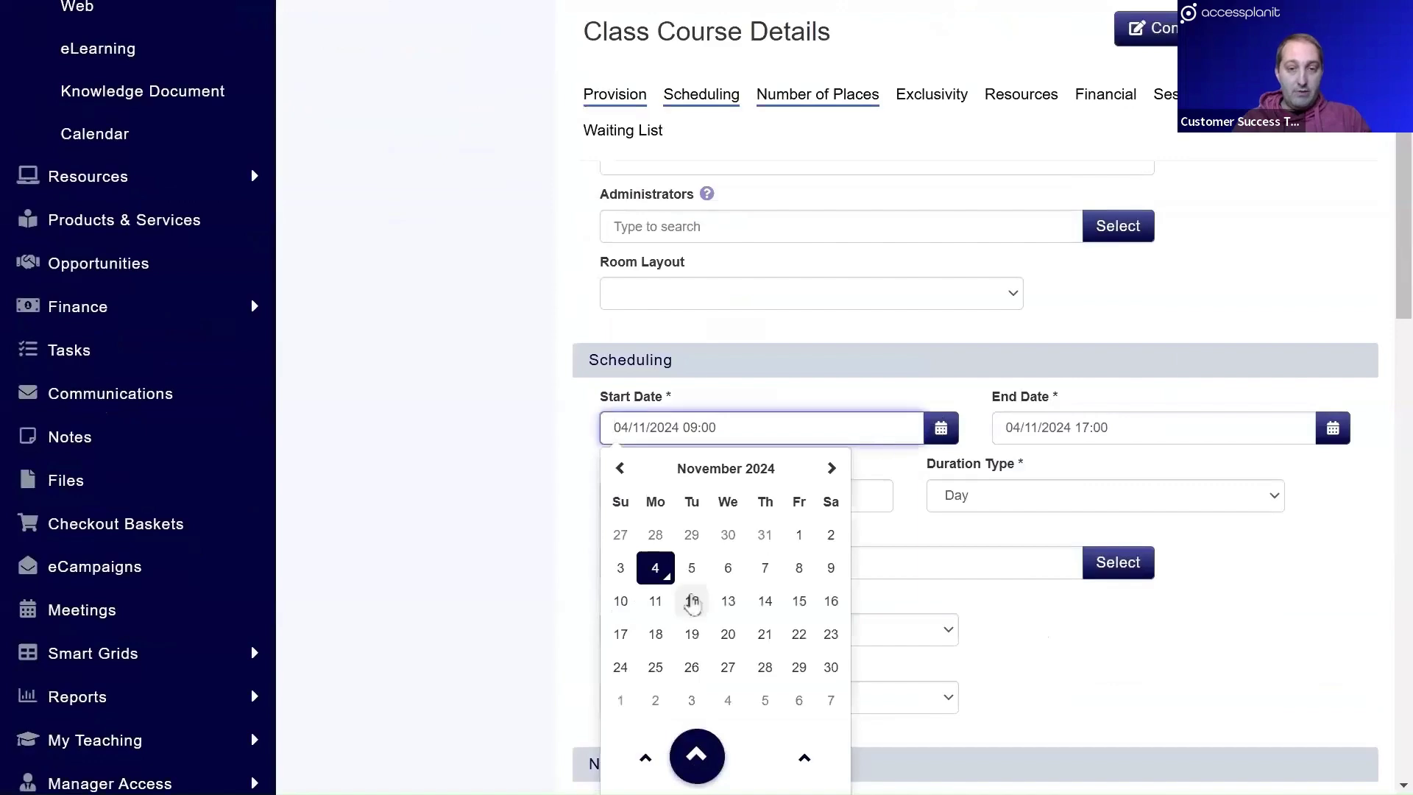
click(692, 635)
scroll(1202, 315, down, 1)
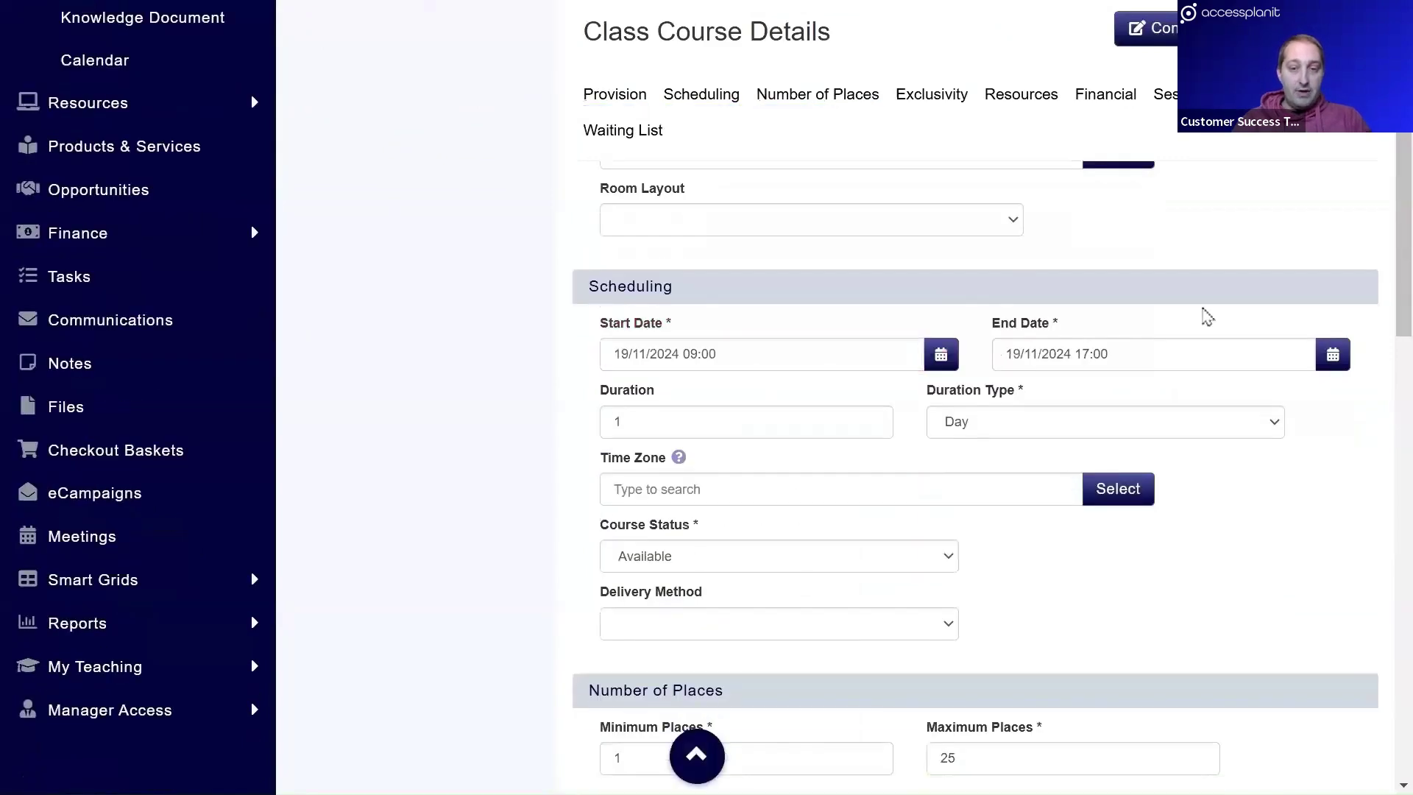
click(1236, 28)
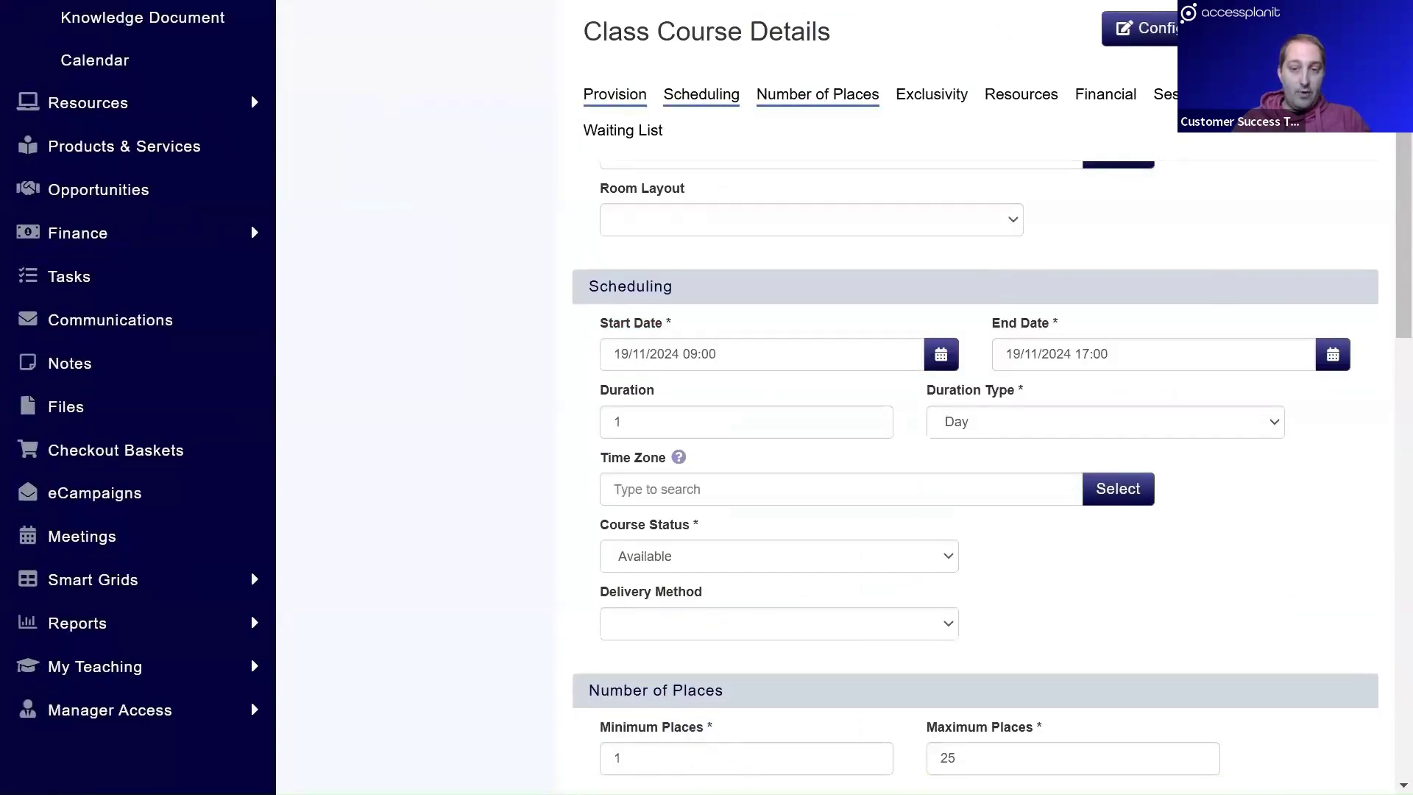
click(985, 174)
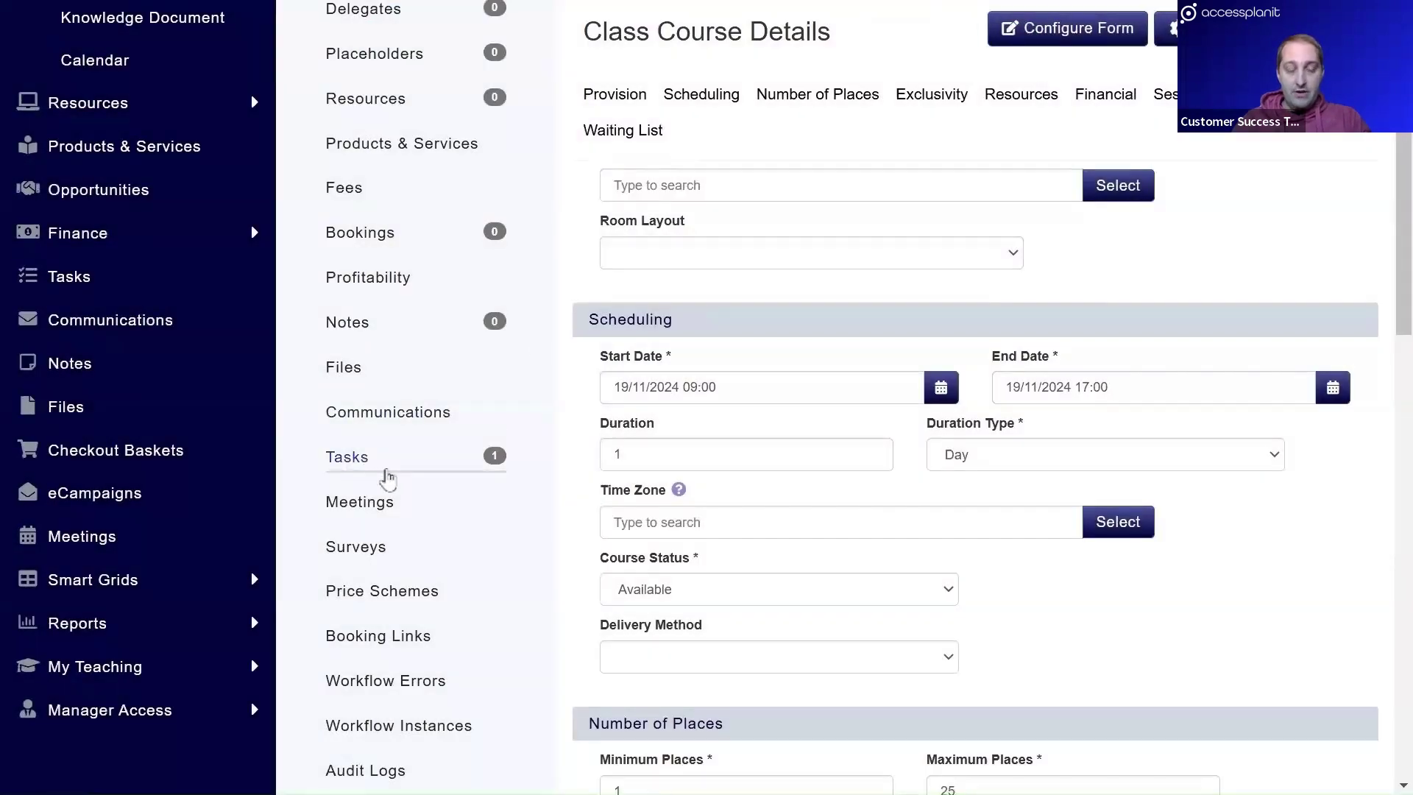
Open the new course's 'Organise gardening equipment' task details and scroll through them.
click(388, 475)
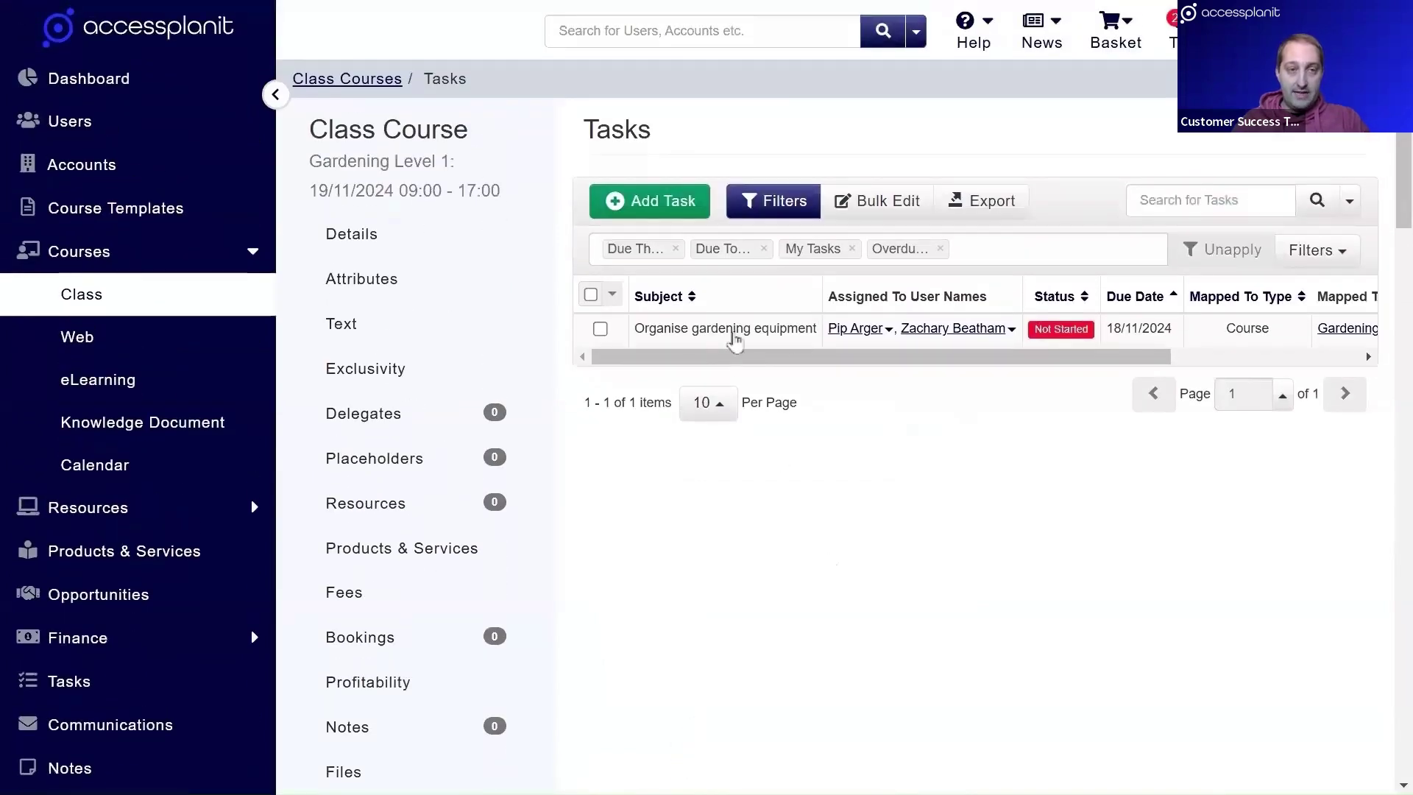
right_click(770, 324)
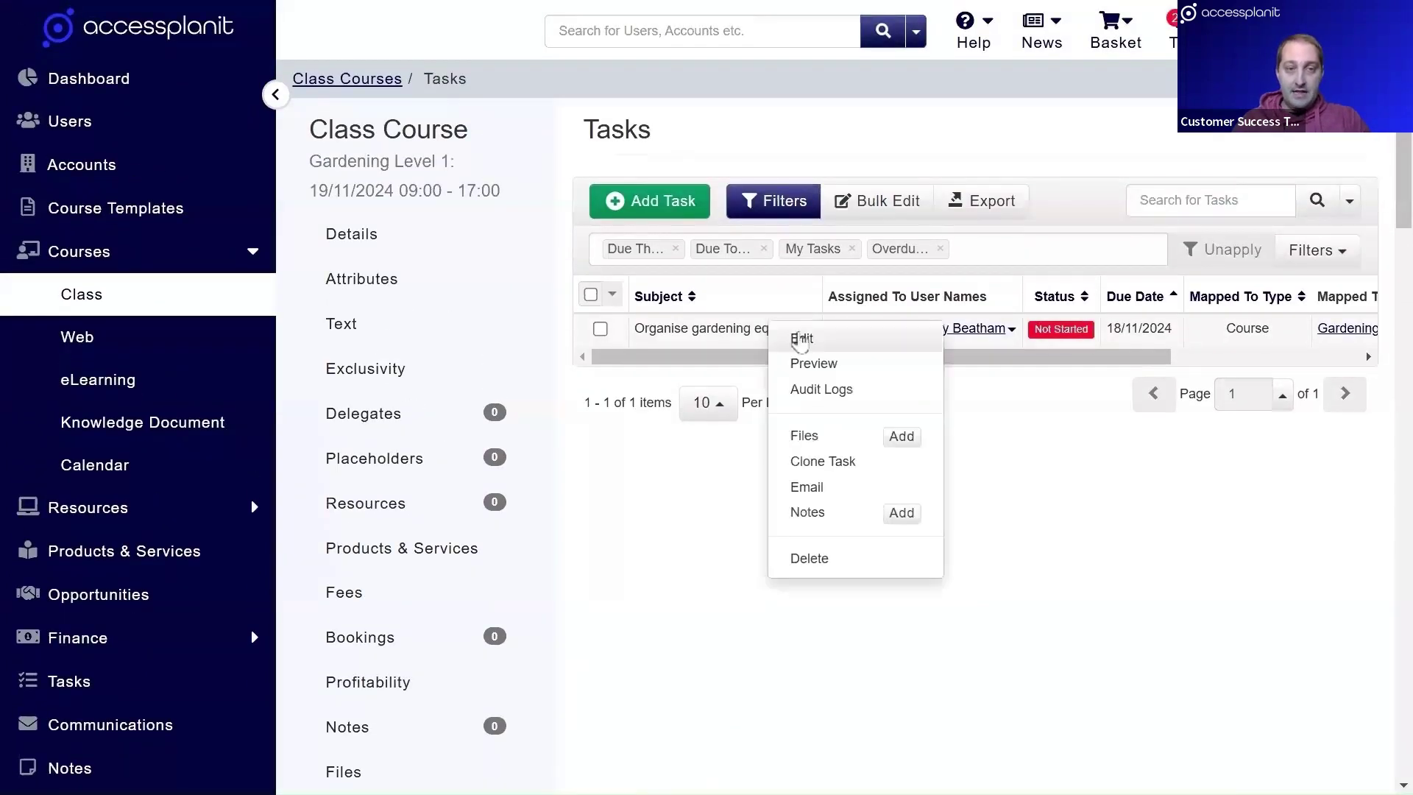
click(798, 338)
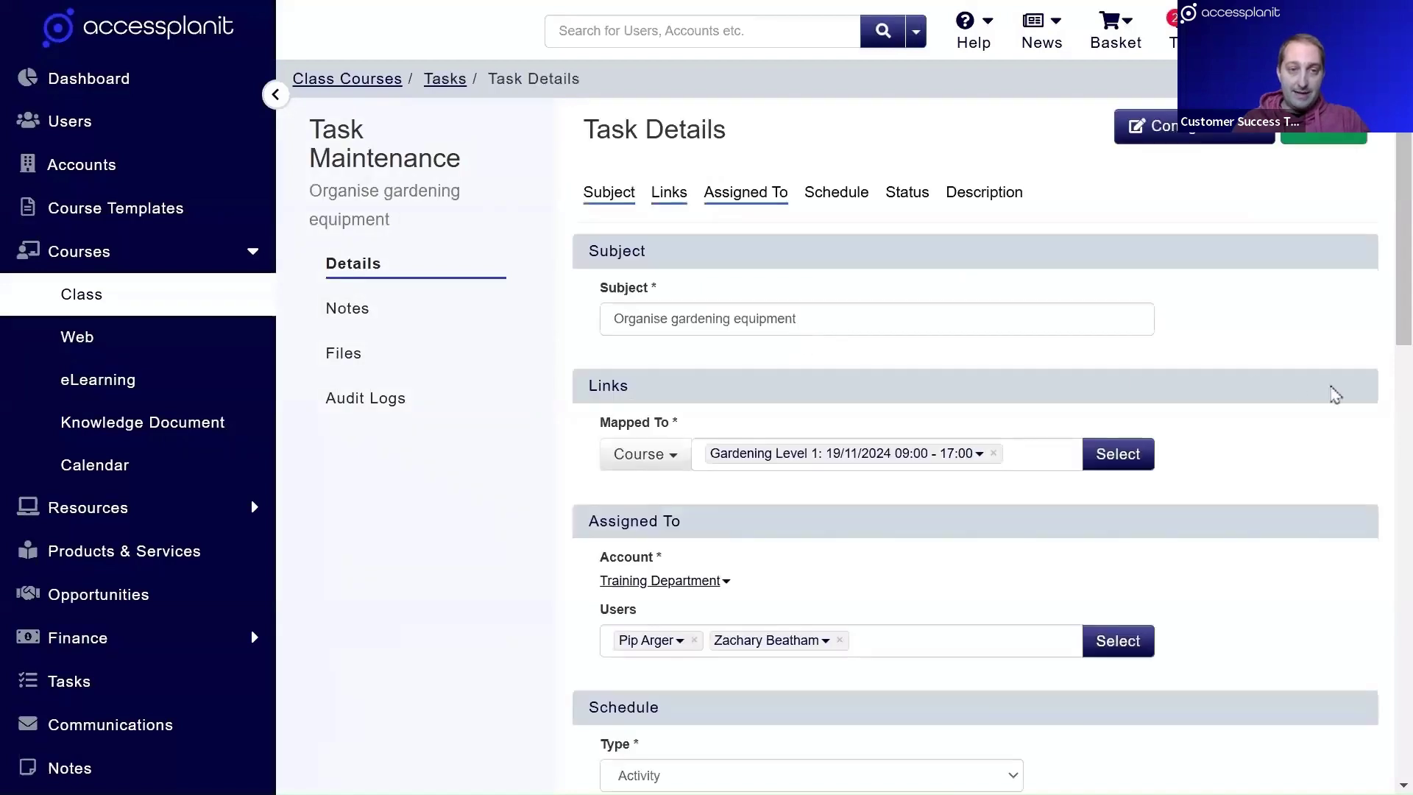
drag(1409, 313, 1410, 734)
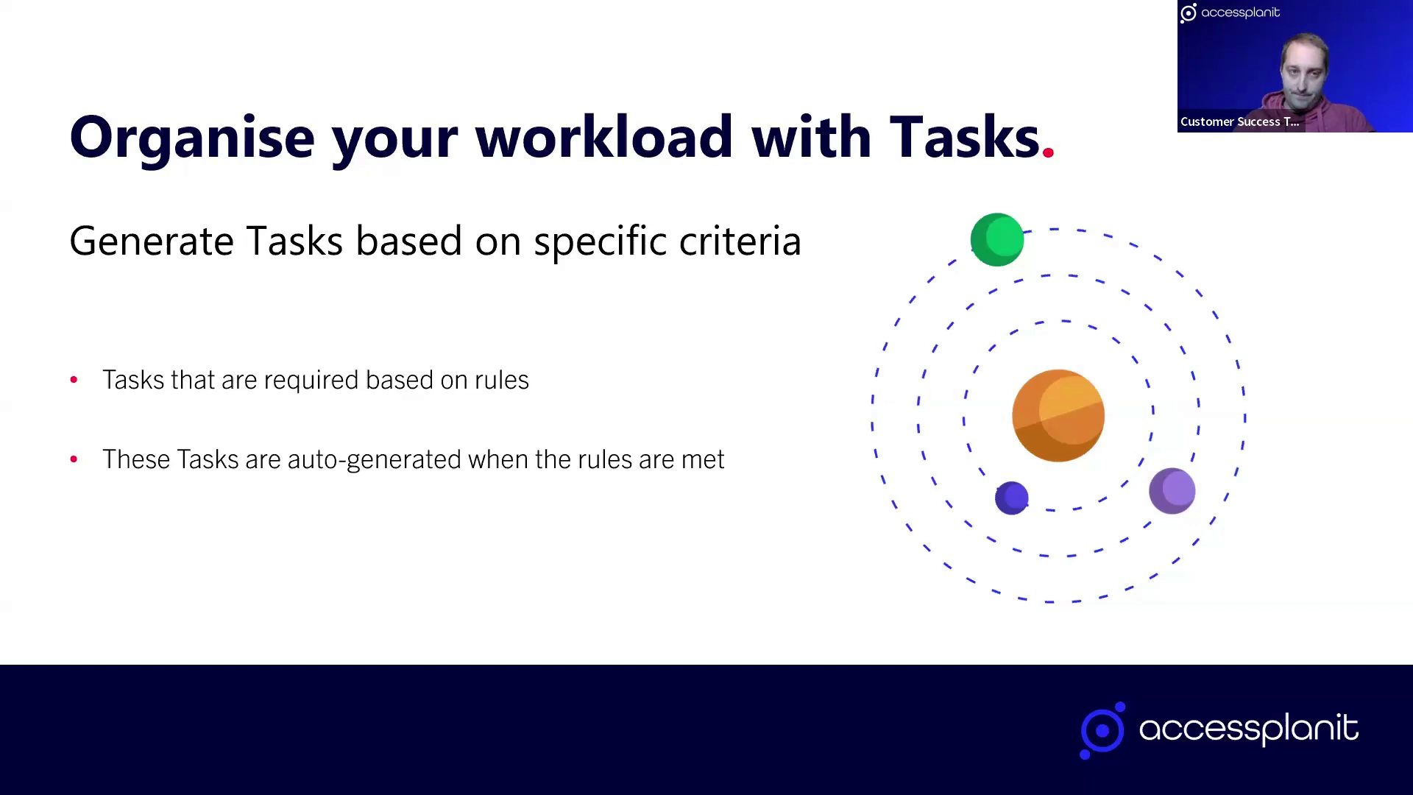
Reveal the slide's example lines, then switch back to the accessplanit web app.
key(Right)
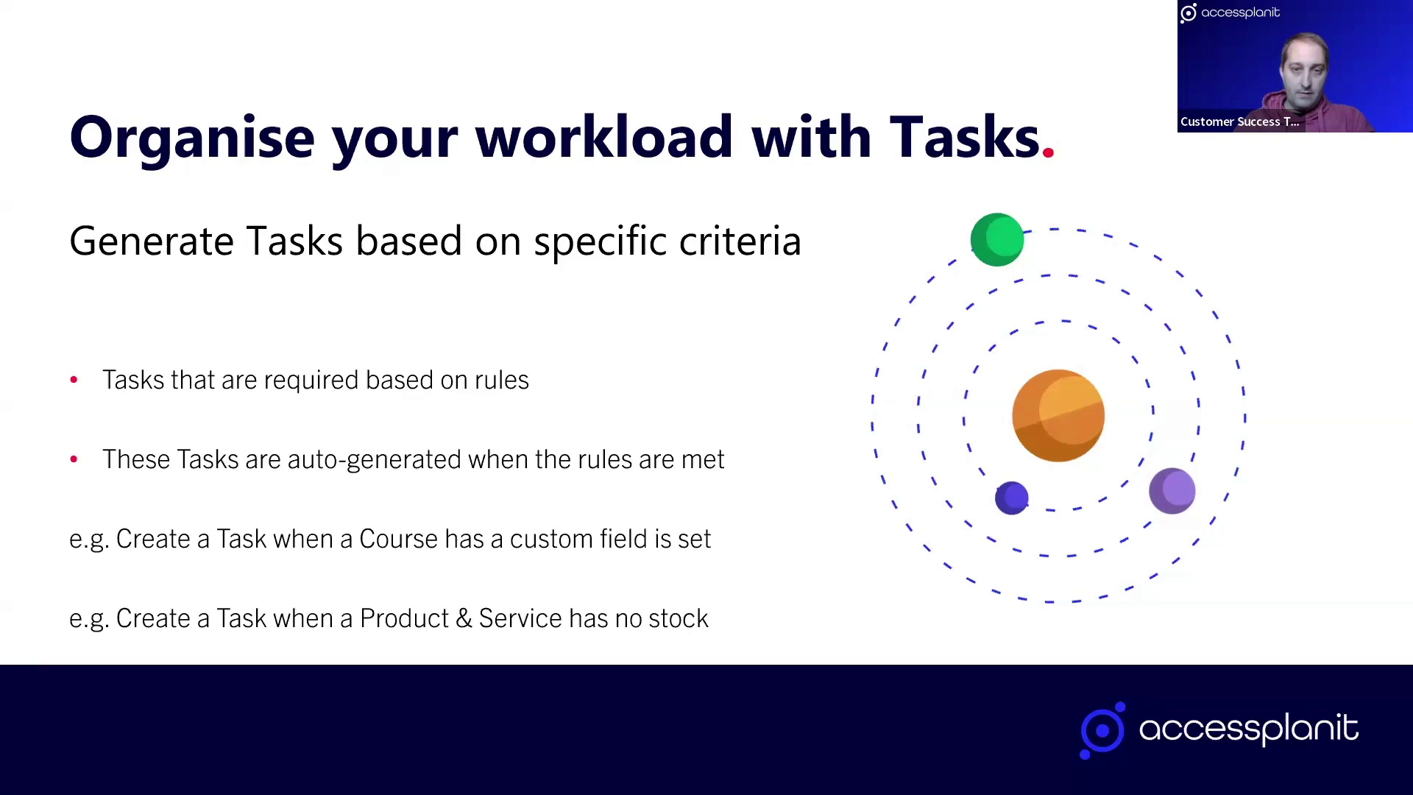
key(alt+Tab)
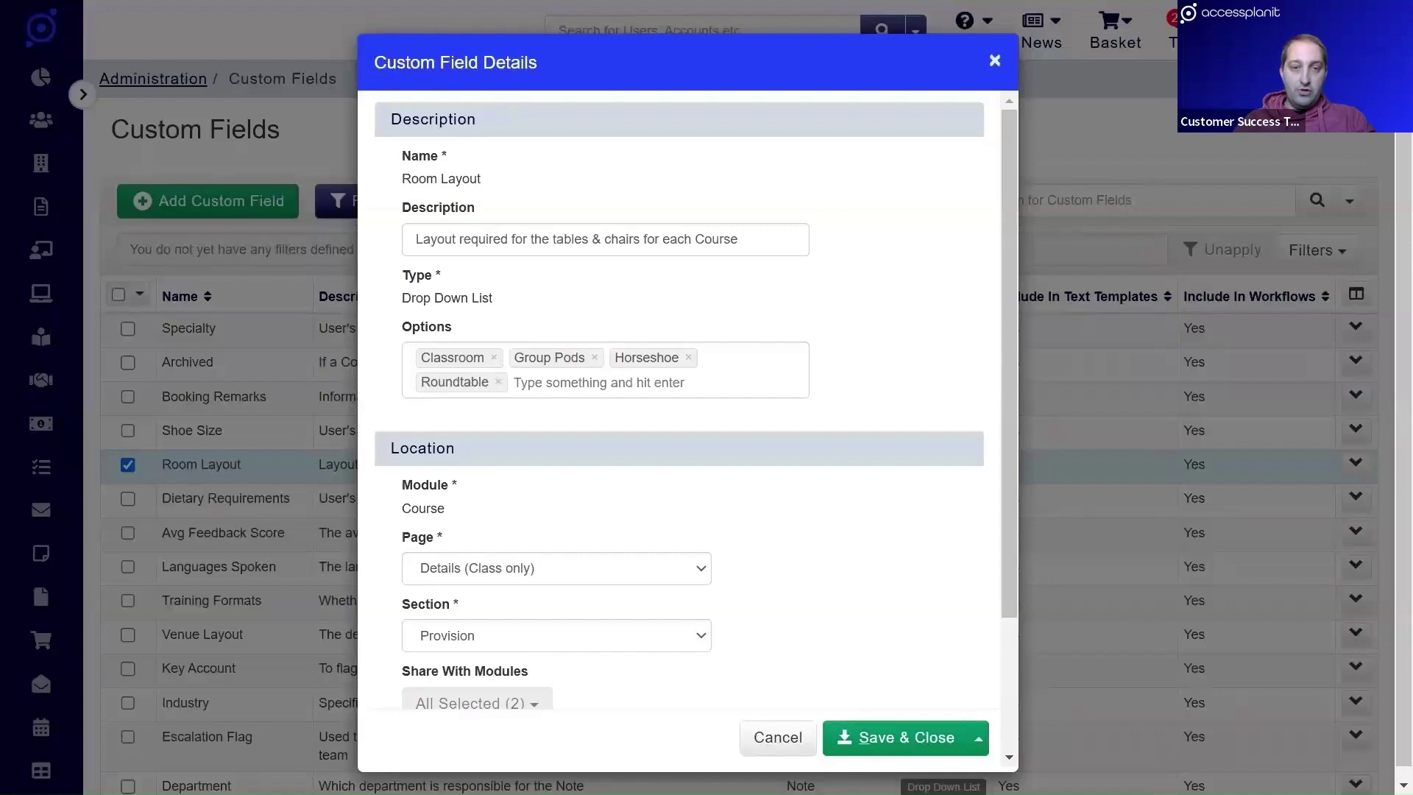
Close the Room Layout details and go to the Administration page's settings list.
click(995, 61)
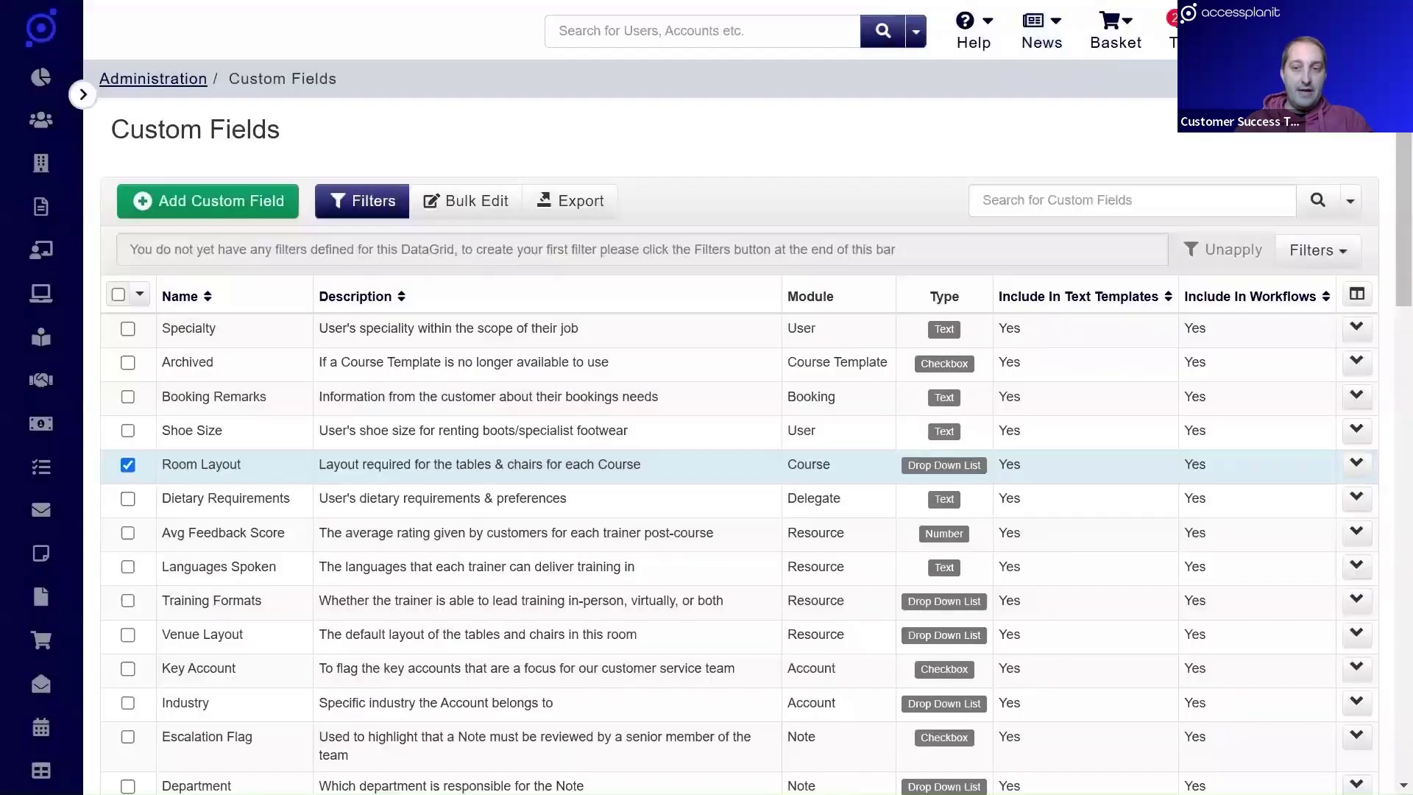
click(1252, 33)
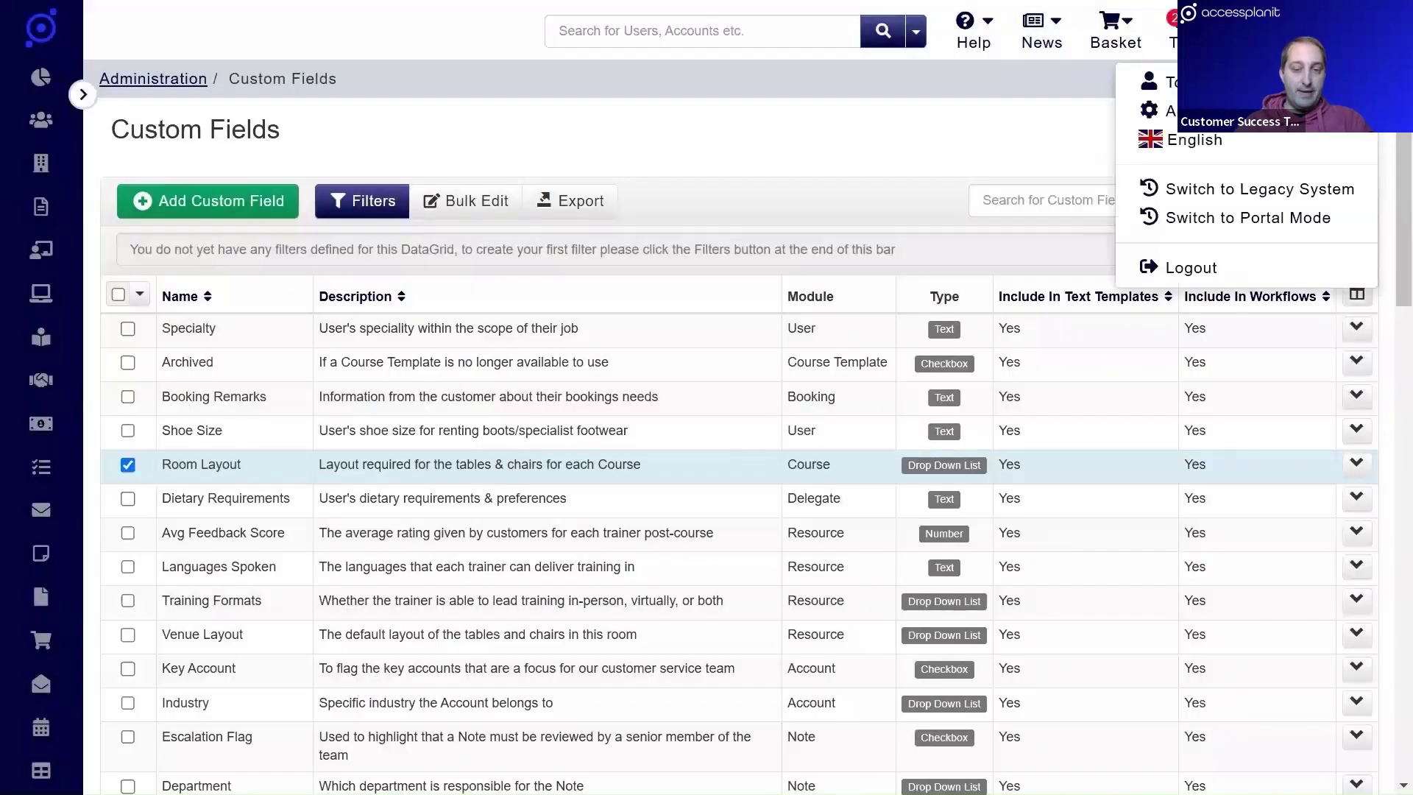
click(1163, 110)
scroll(635, 261, down, 5)
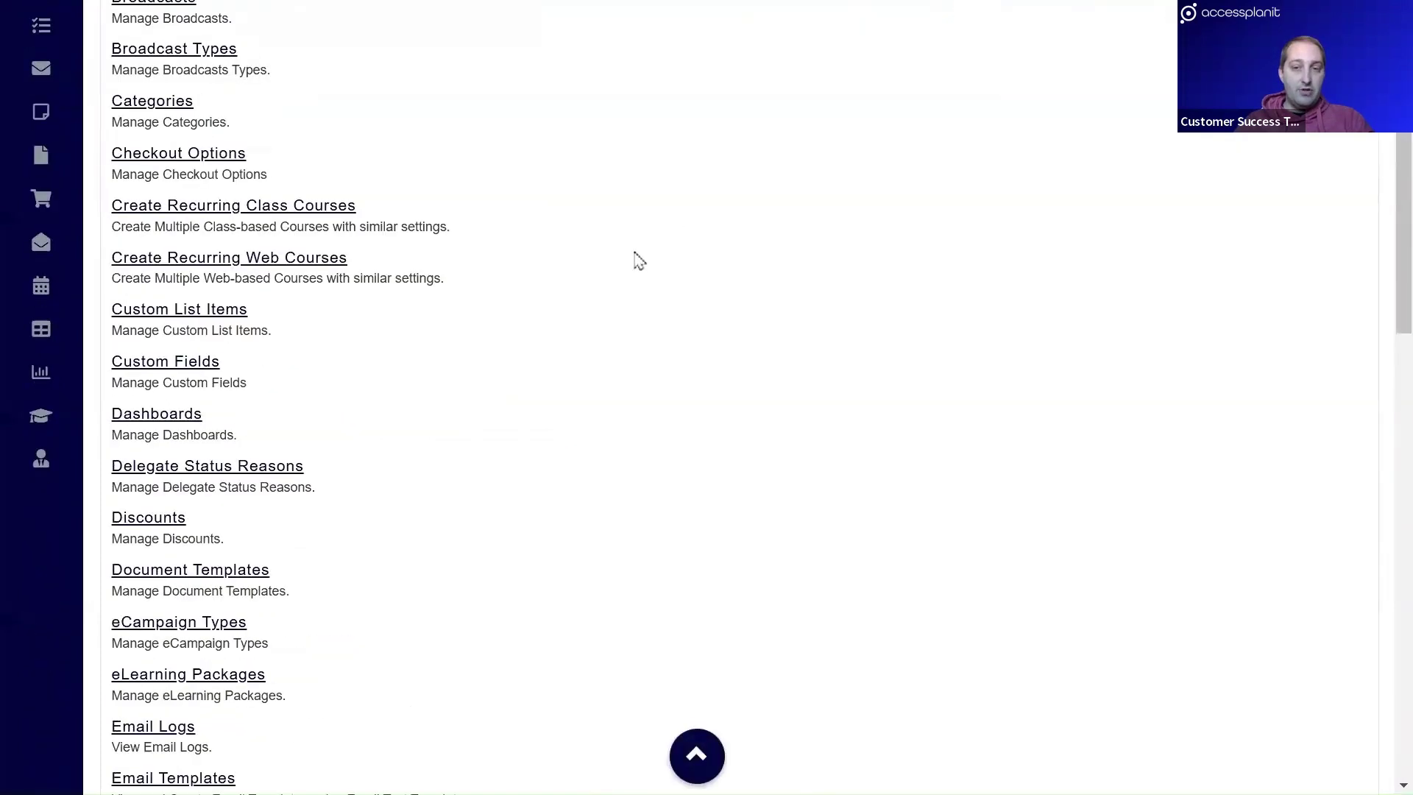
scroll(636, 263, down, 6)
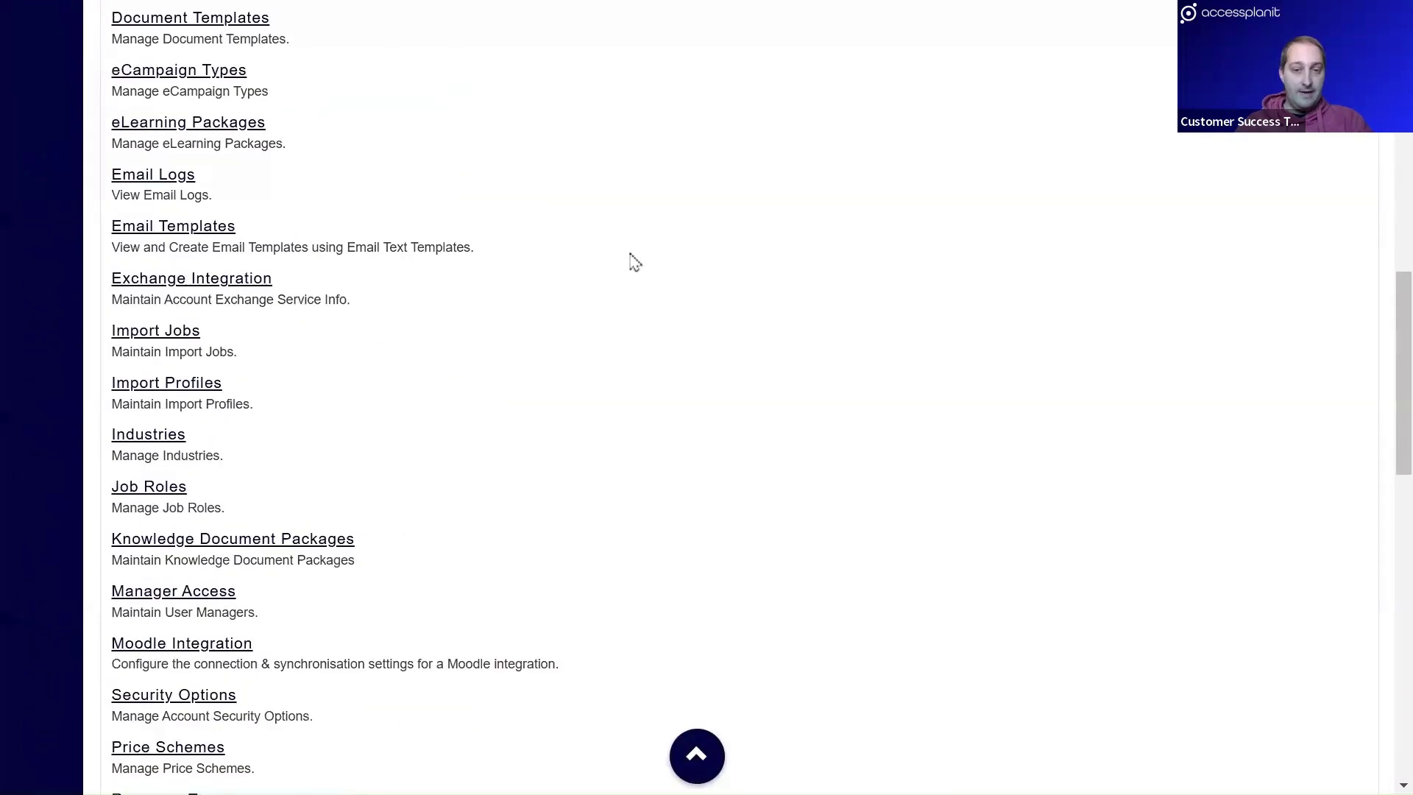
scroll(633, 266, down, 6)
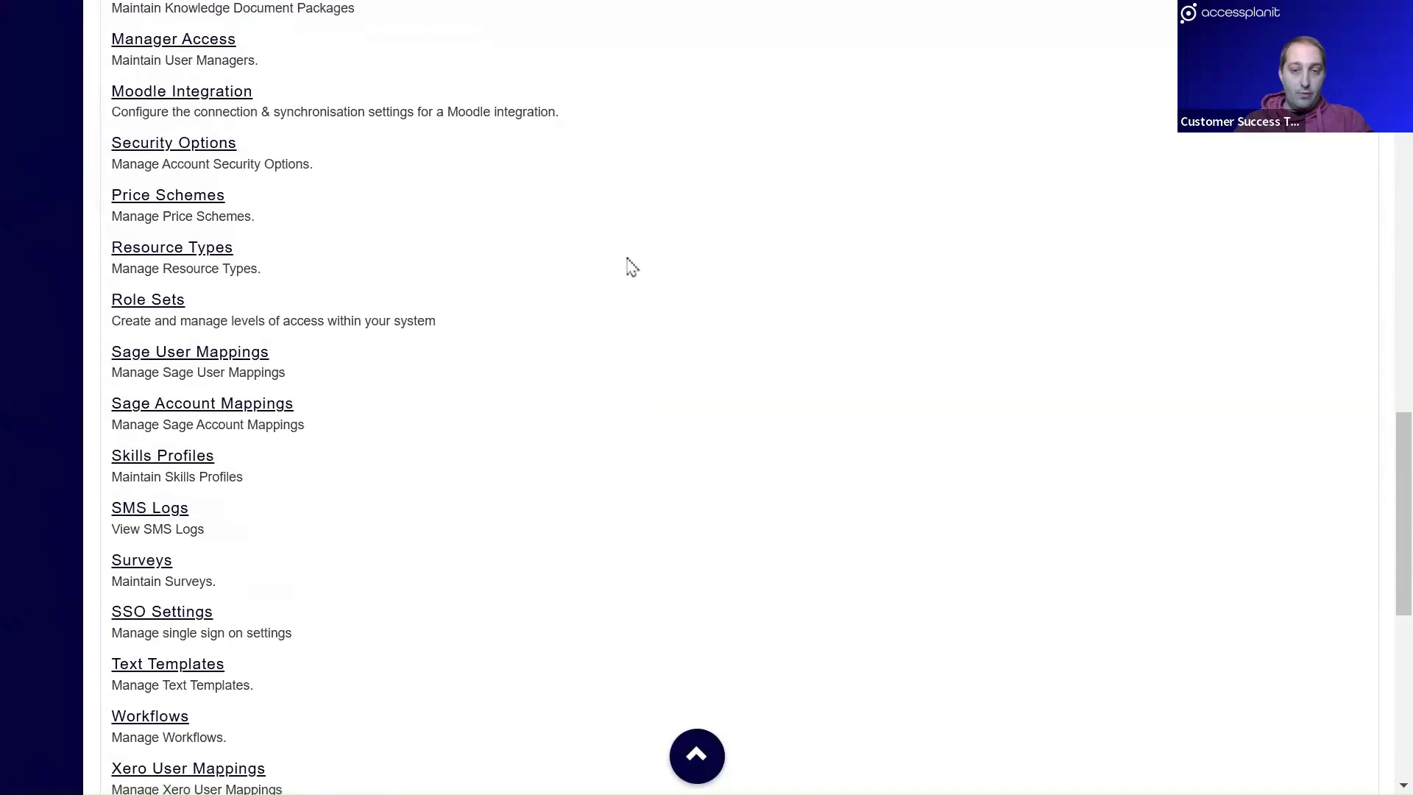
Search workflows for 'admin task' and open workflow 5980 for editing.
click(162, 715)
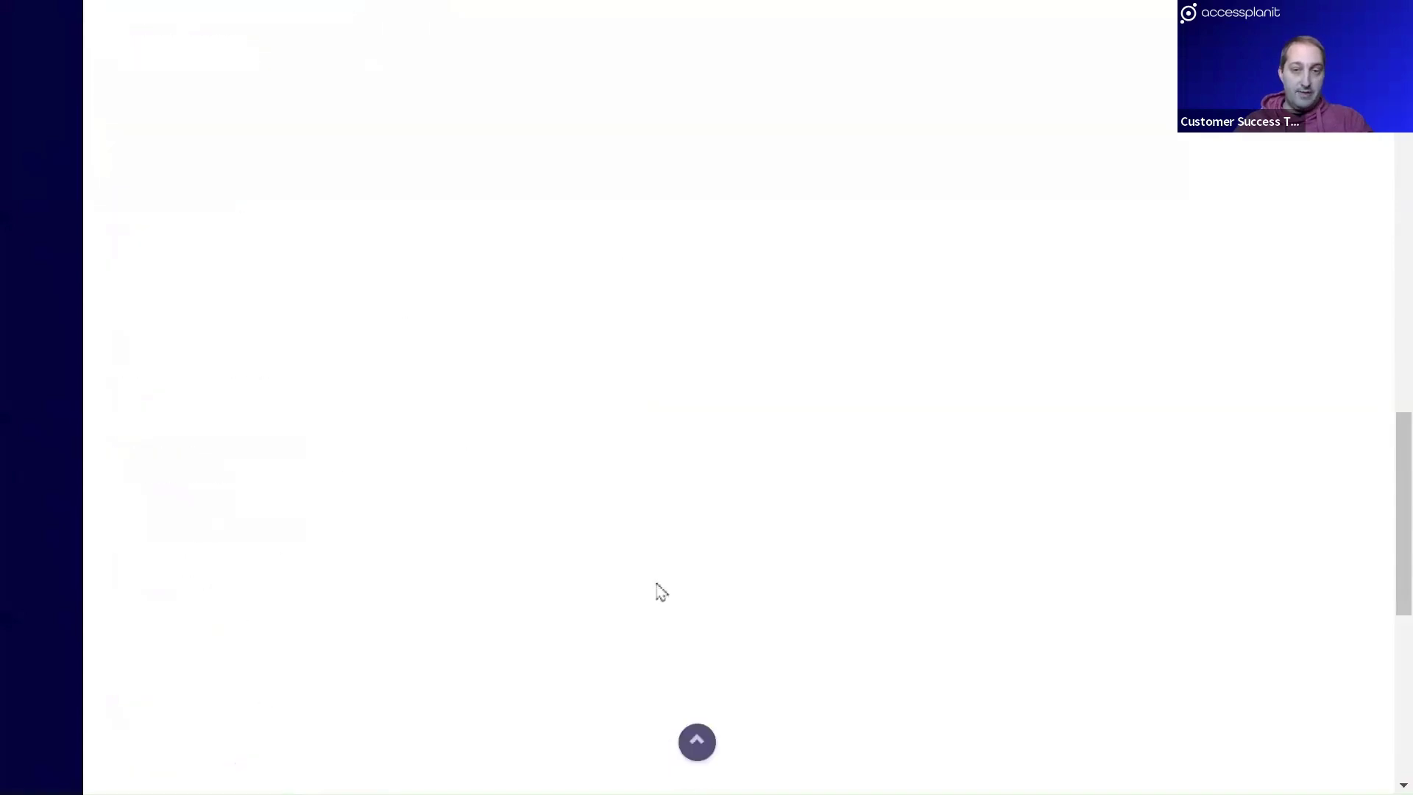
scroll(752, 548, up, 3)
click(1035, 212)
text(admin task)
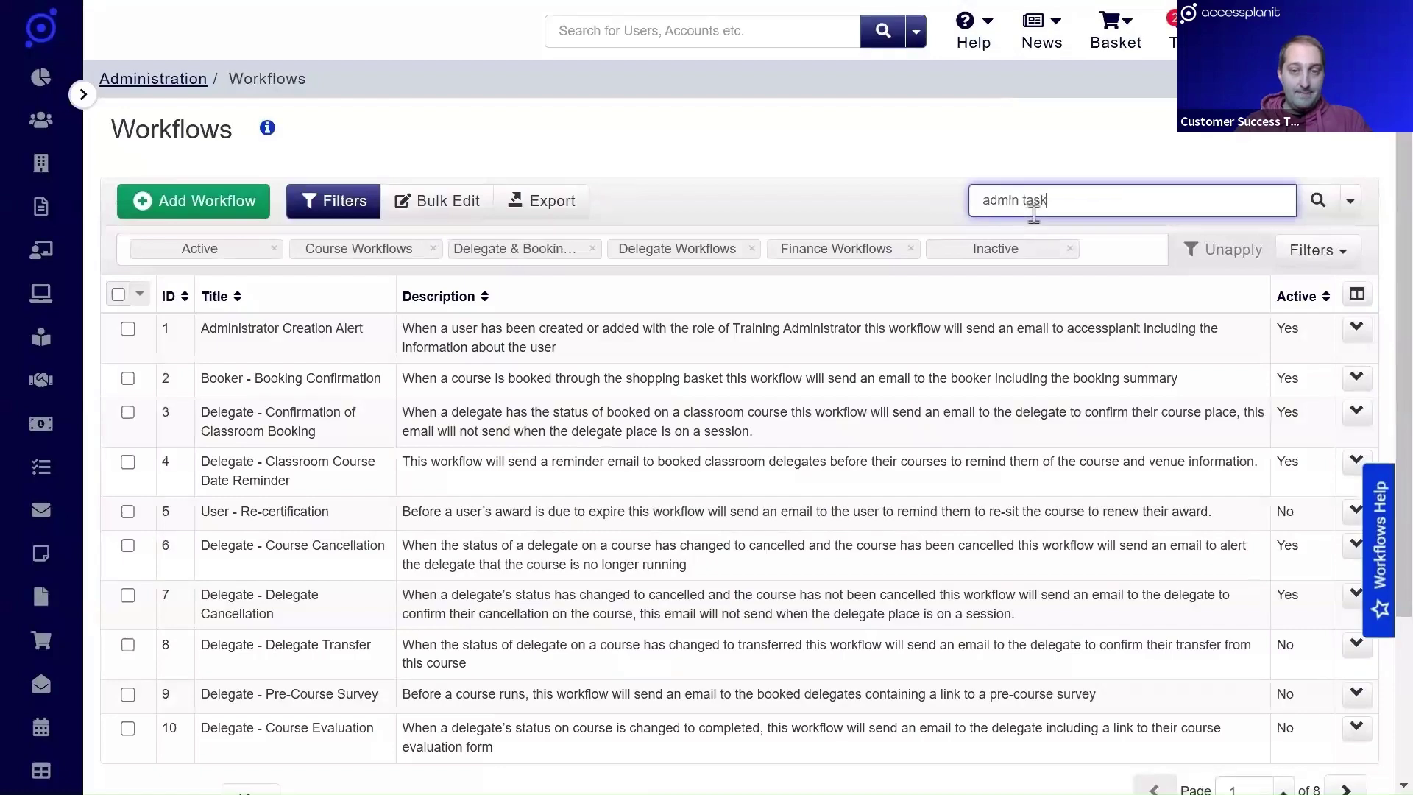
key(Return)
click(411, 355)
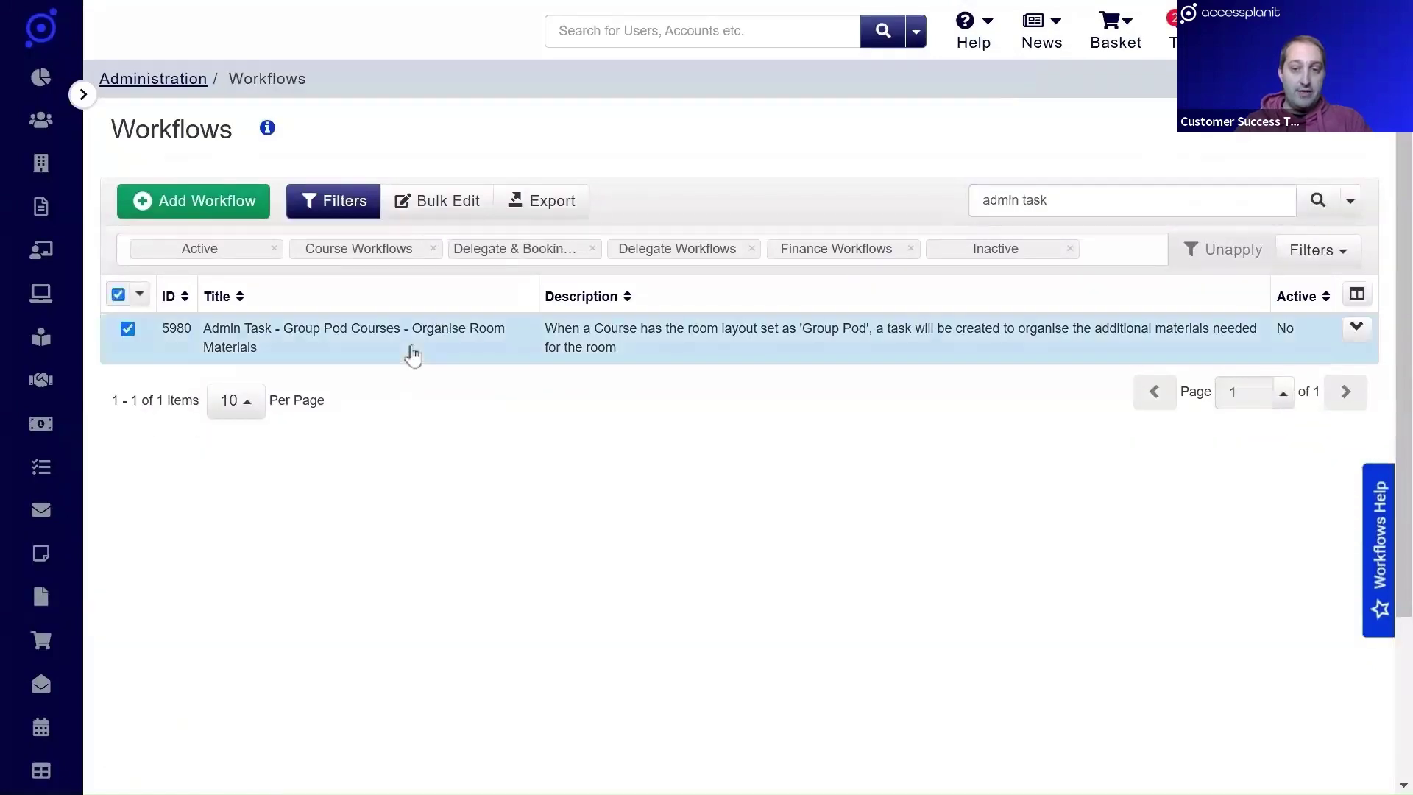
right_click(412, 356)
click(449, 366)
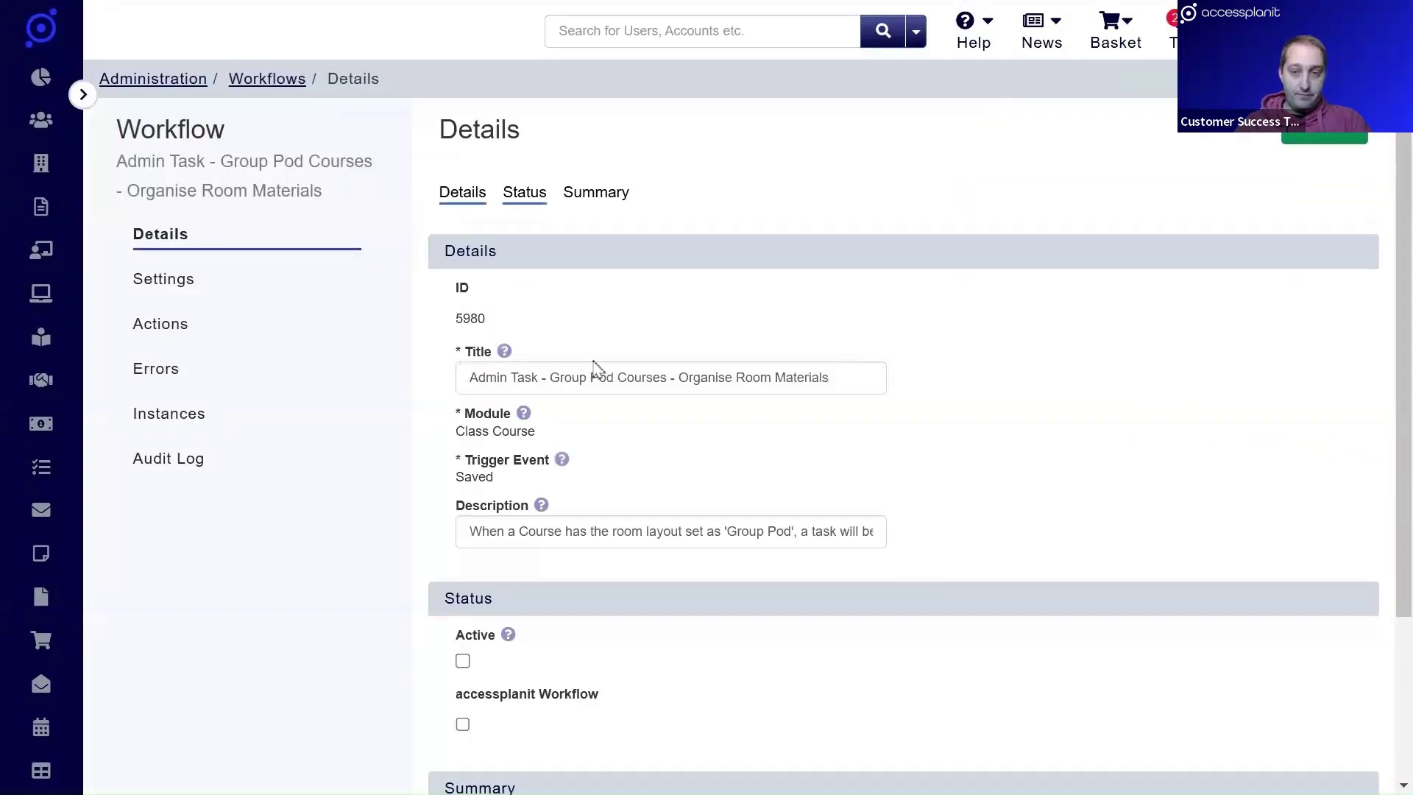
Review the workflow's Settings, including its Group Pods room layout rule.
drag(557, 436, 454, 440)
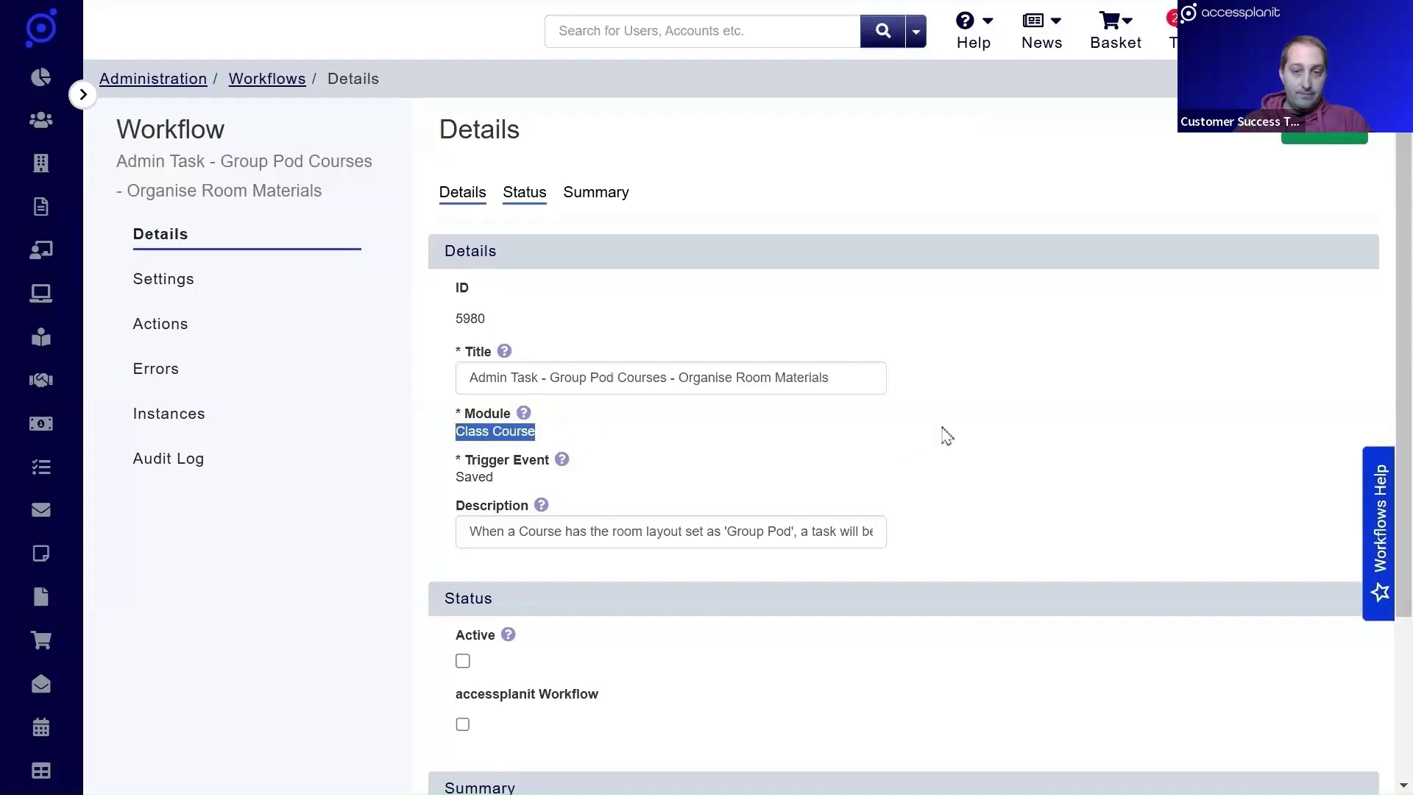
click(1043, 391)
click(281, 296)
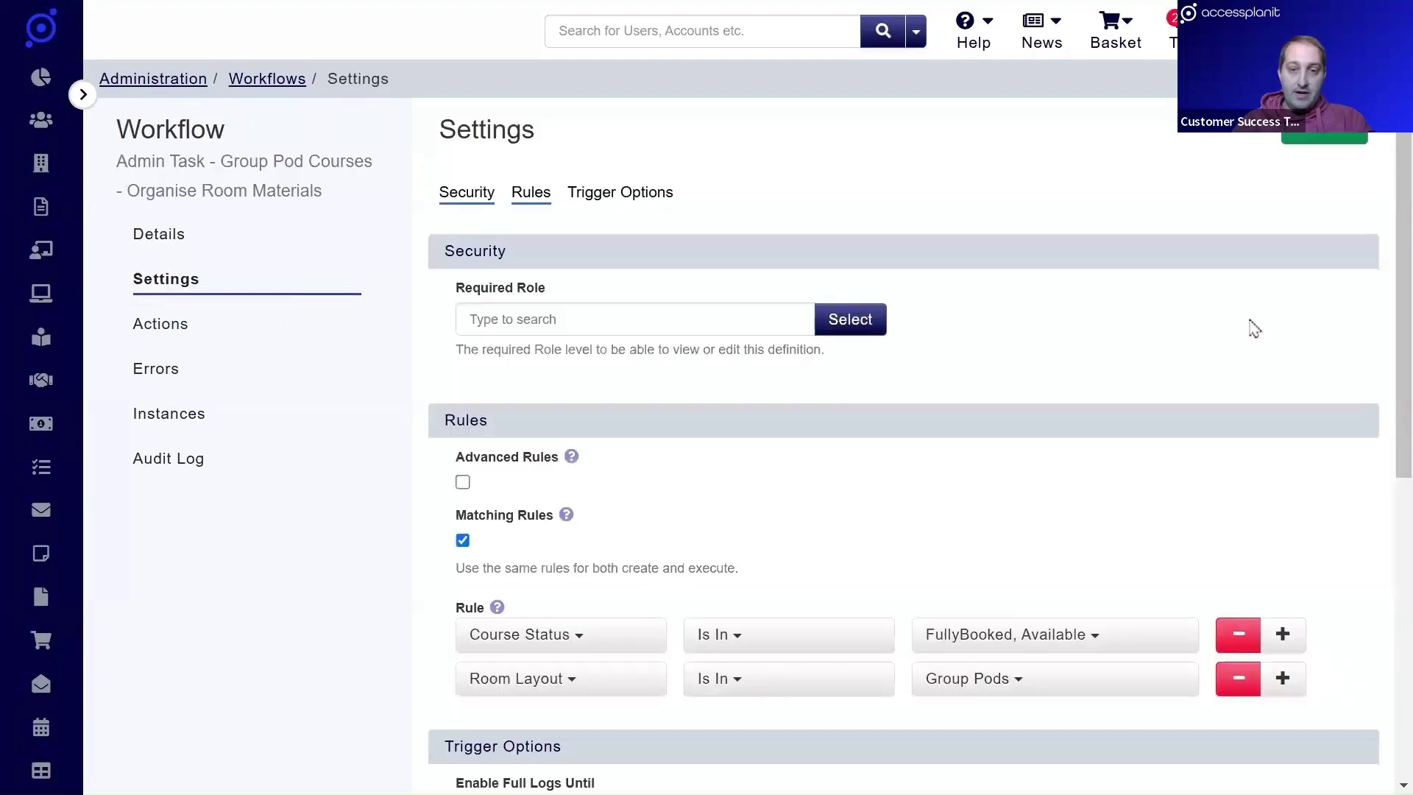
scroll(1409, 397, down, 2)
scroll(1409, 398, down, 1)
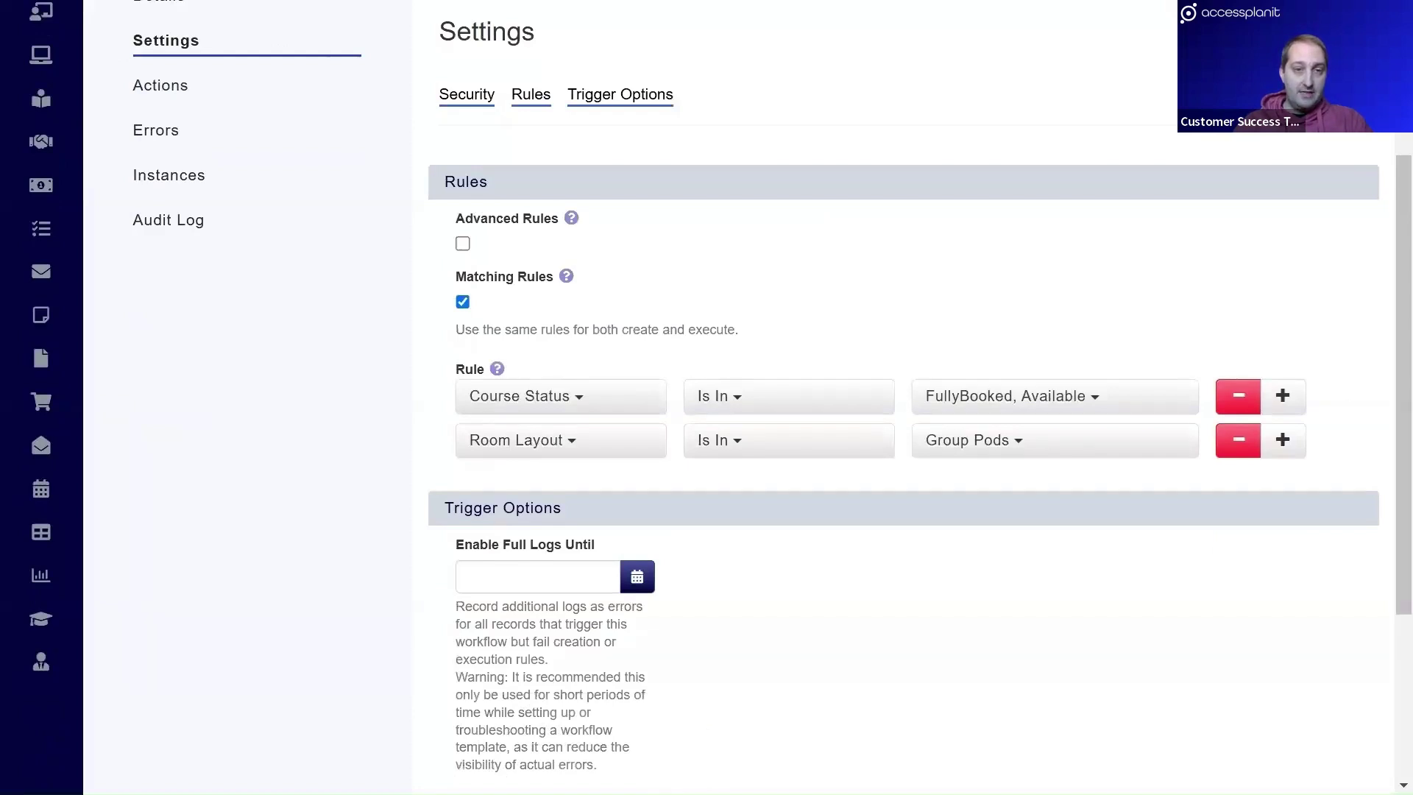
click(250, 83)
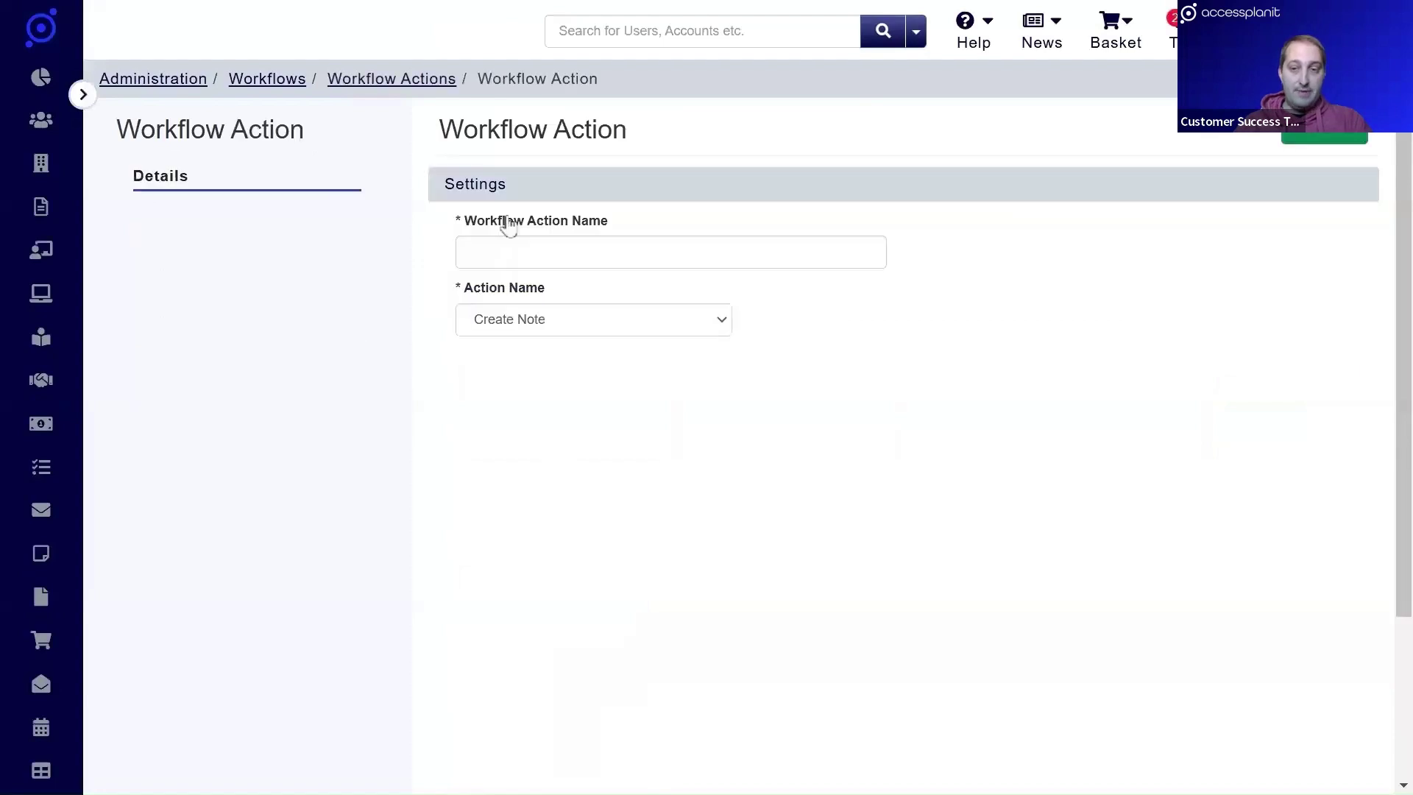
Add a Create Task workflow action named 'Organise room materials' and save it.
click(553, 249)
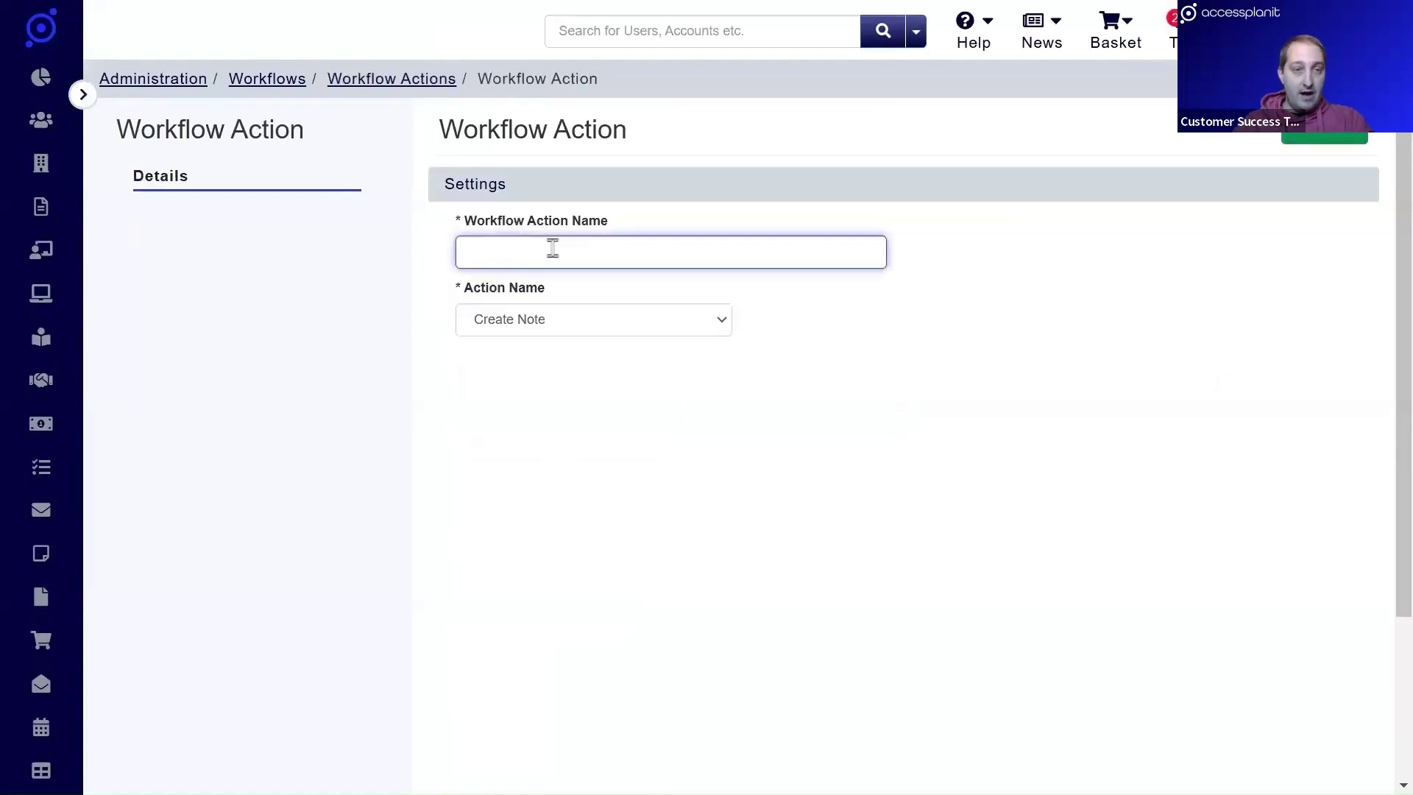
text(Organise)
text(room)
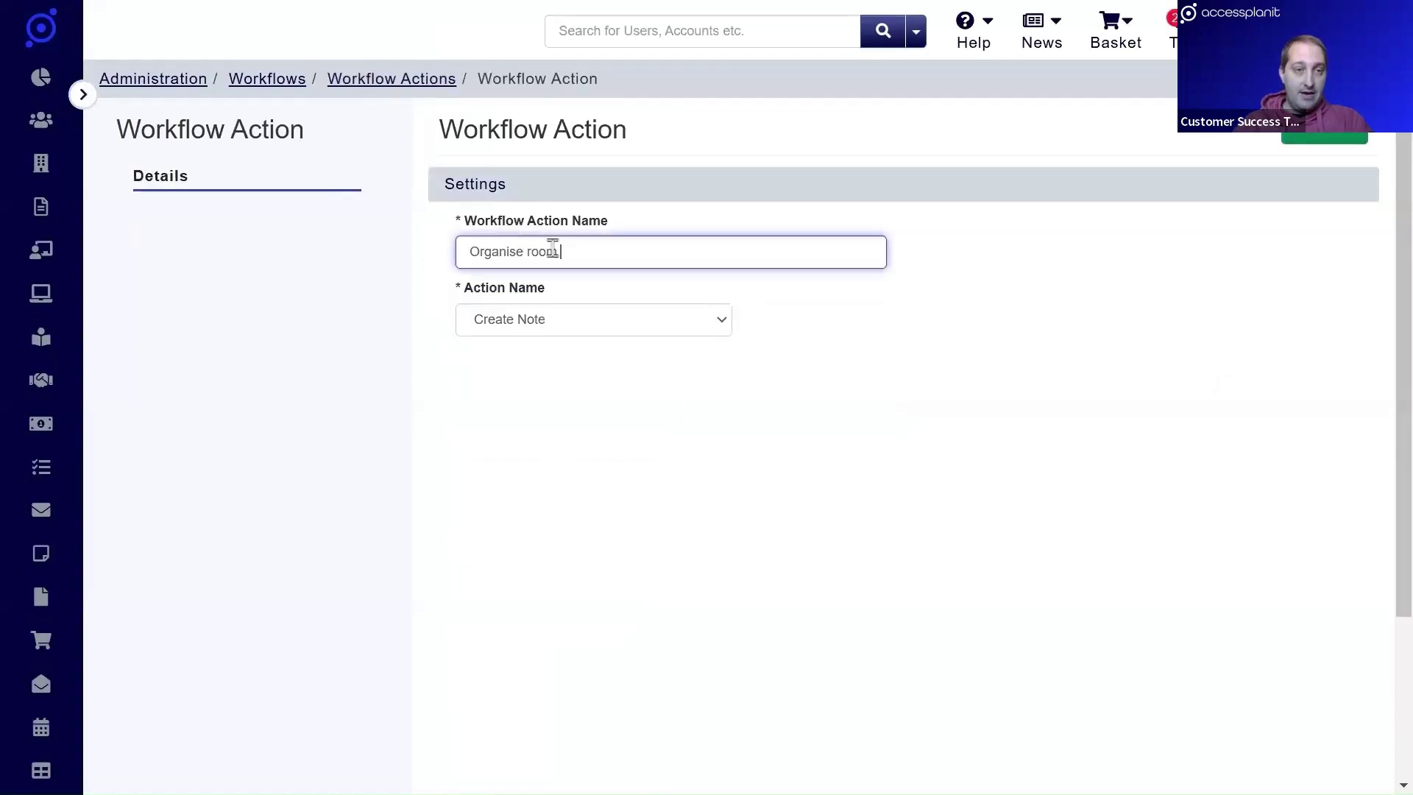
text( materials)
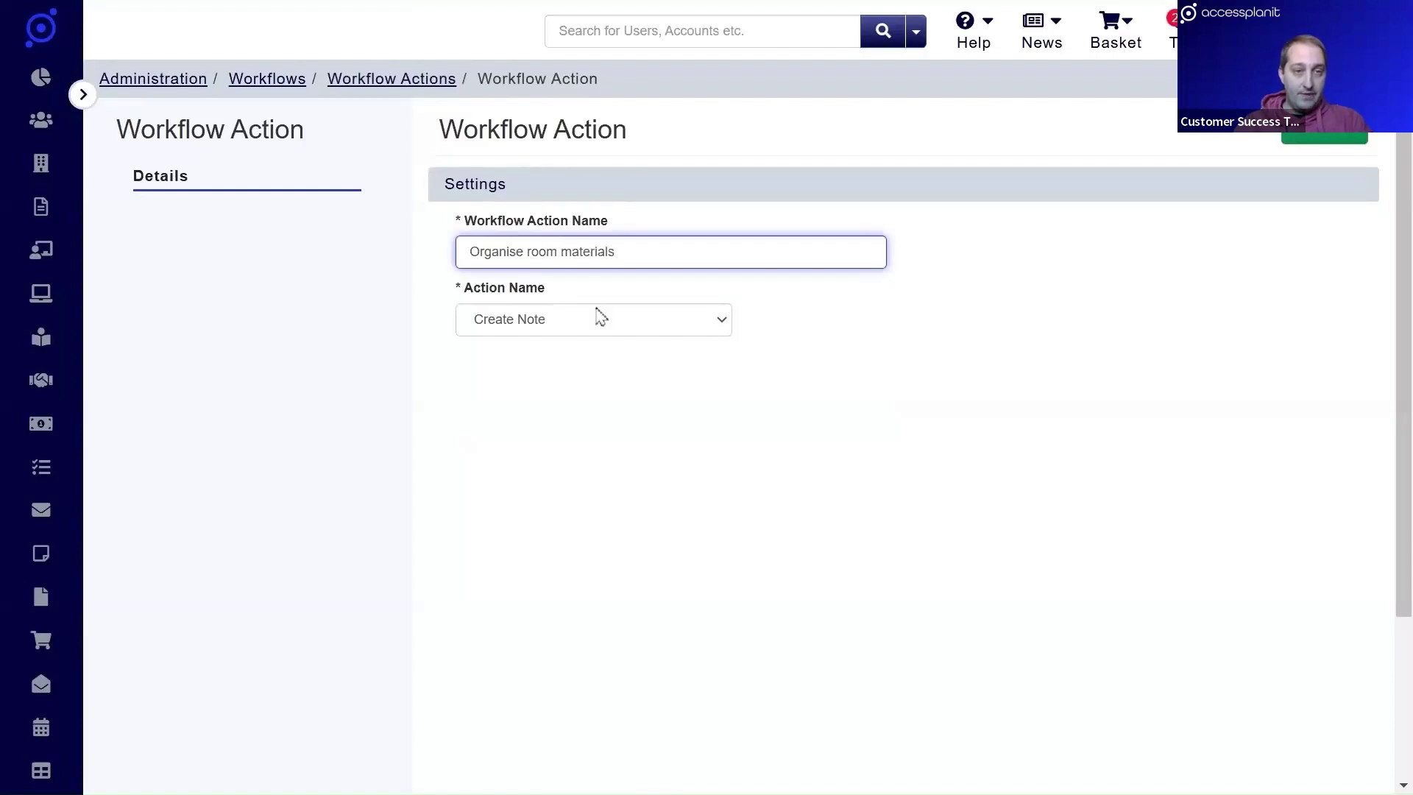
click(600, 318)
click(748, 368)
click(748, 368)
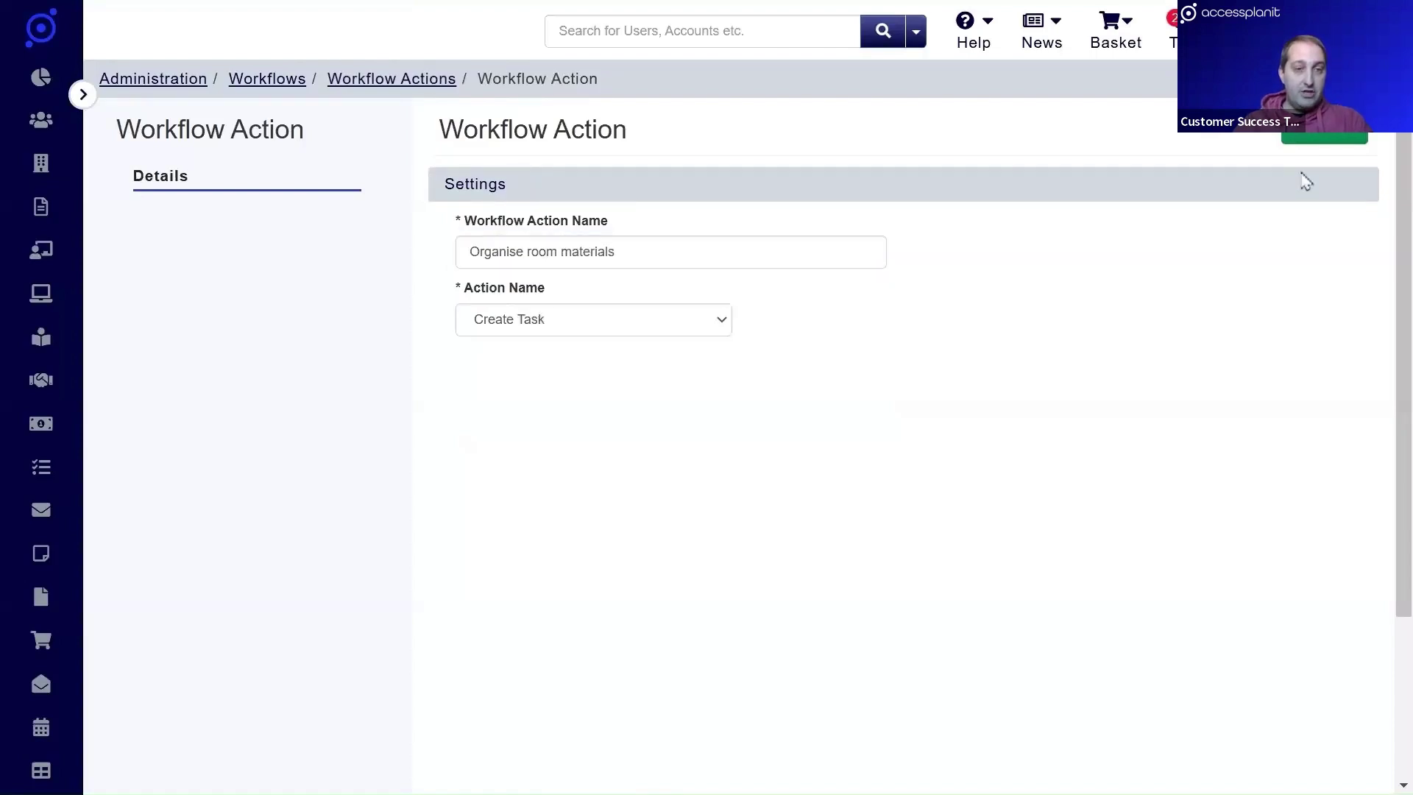
click(1321, 137)
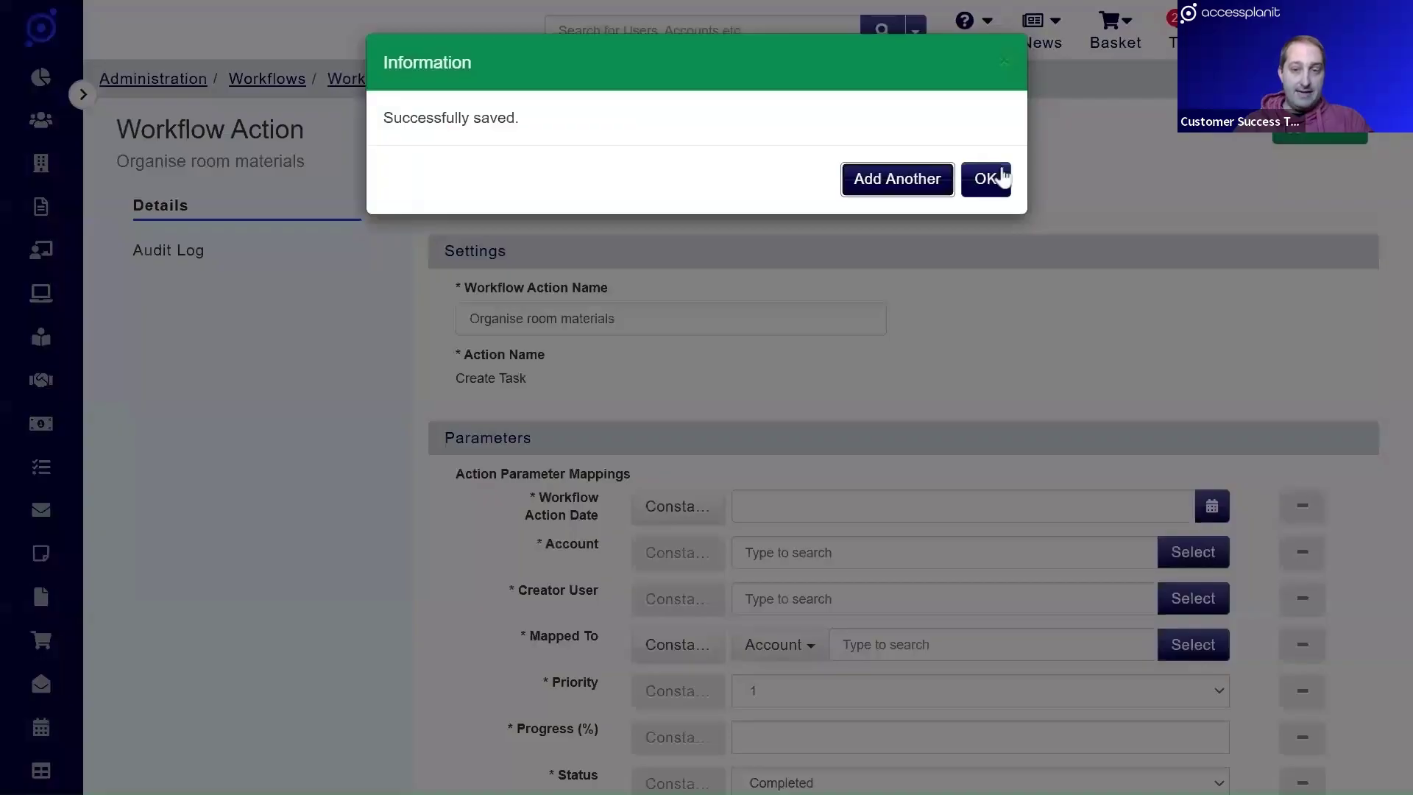
click(1003, 177)
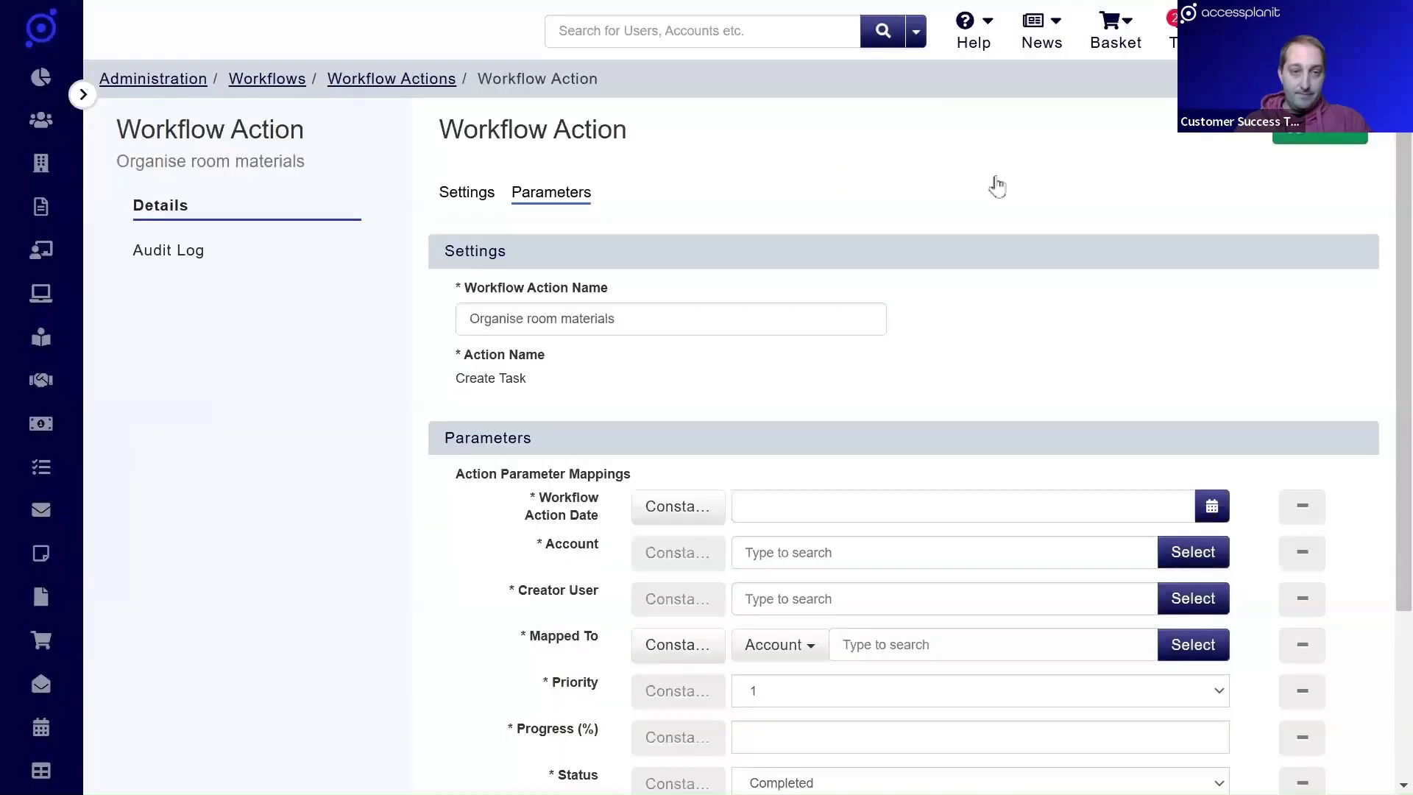
Base the action date on a function: 2 minutes relative to the current date and time.
scroll(998, 186, down, 3)
click(677, 284)
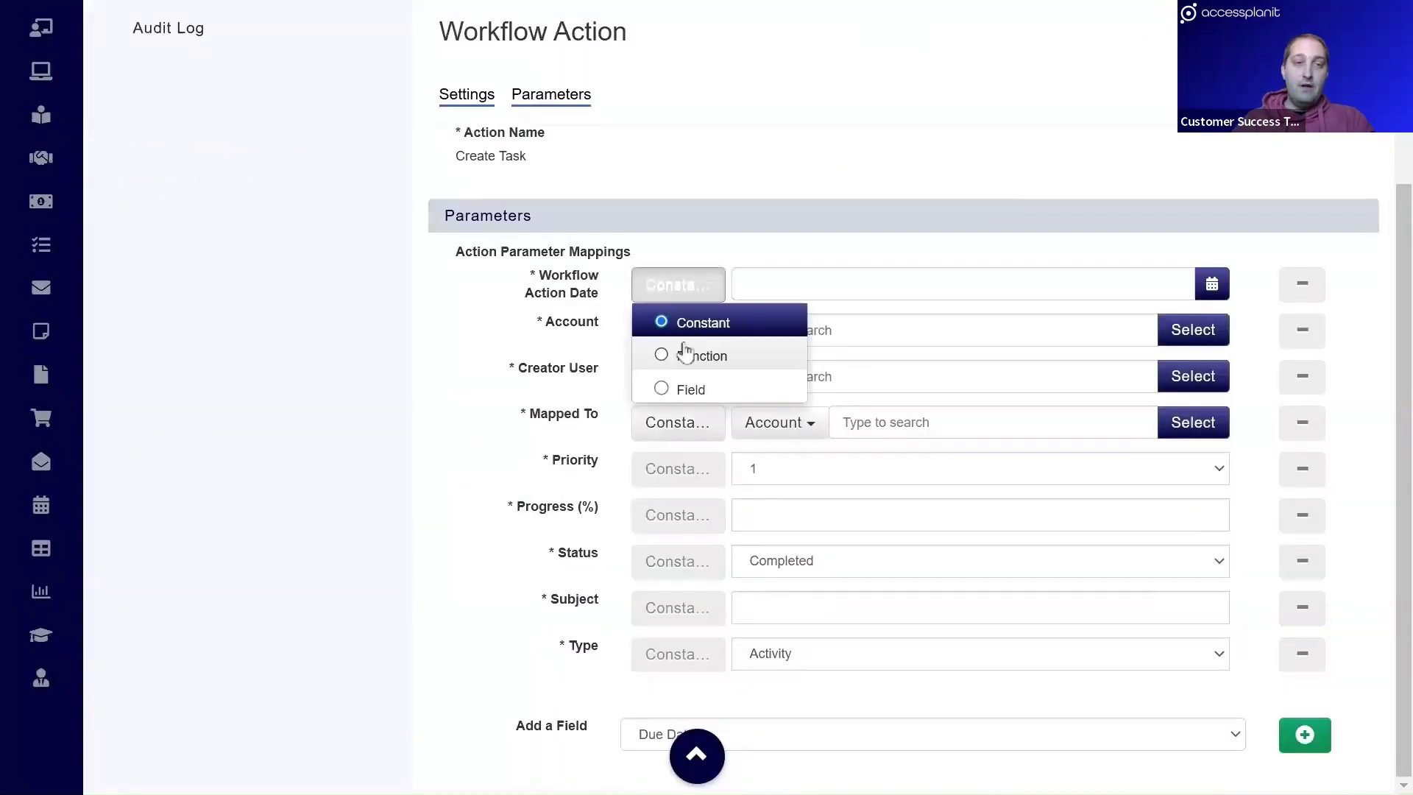
click(684, 355)
key(BackSpace)
text(2)
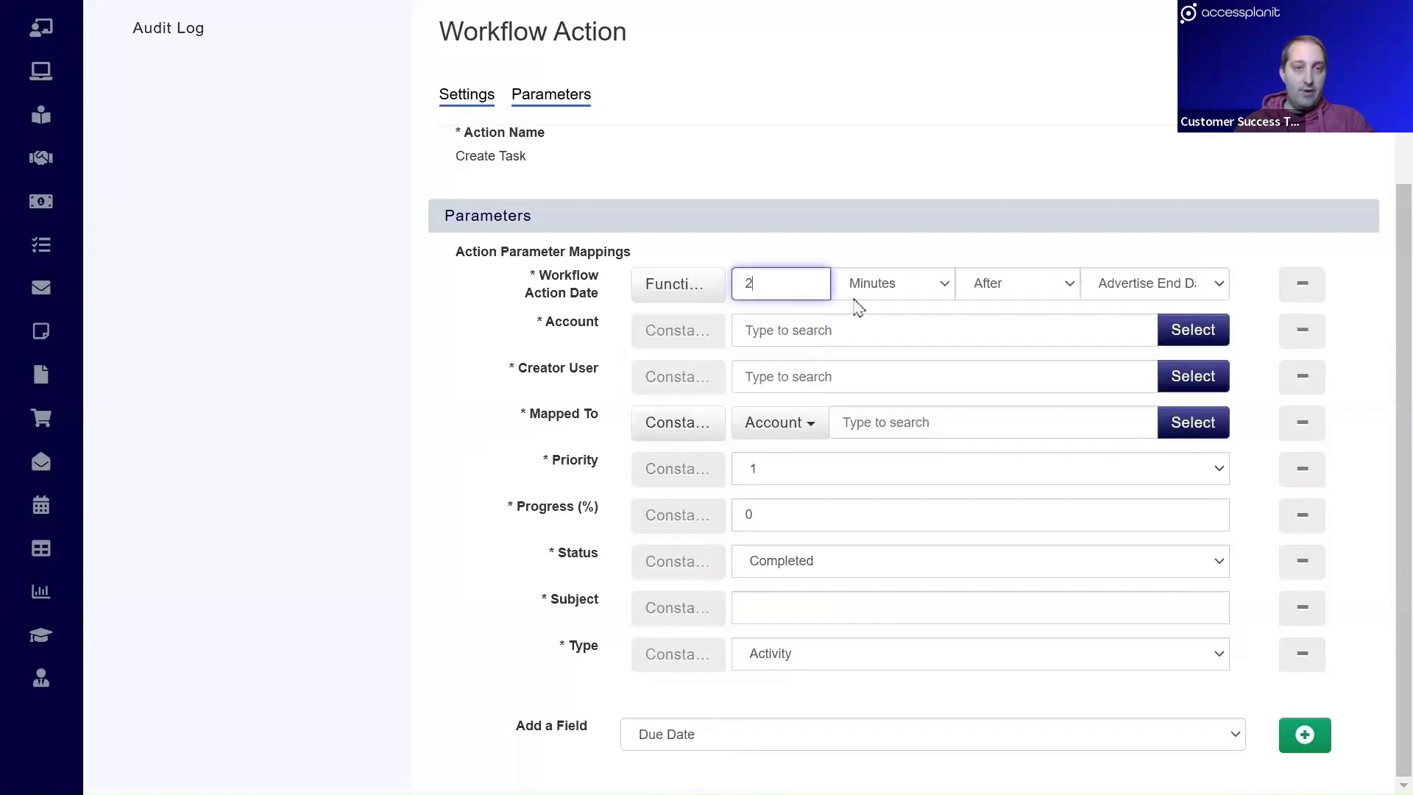
click(1166, 284)
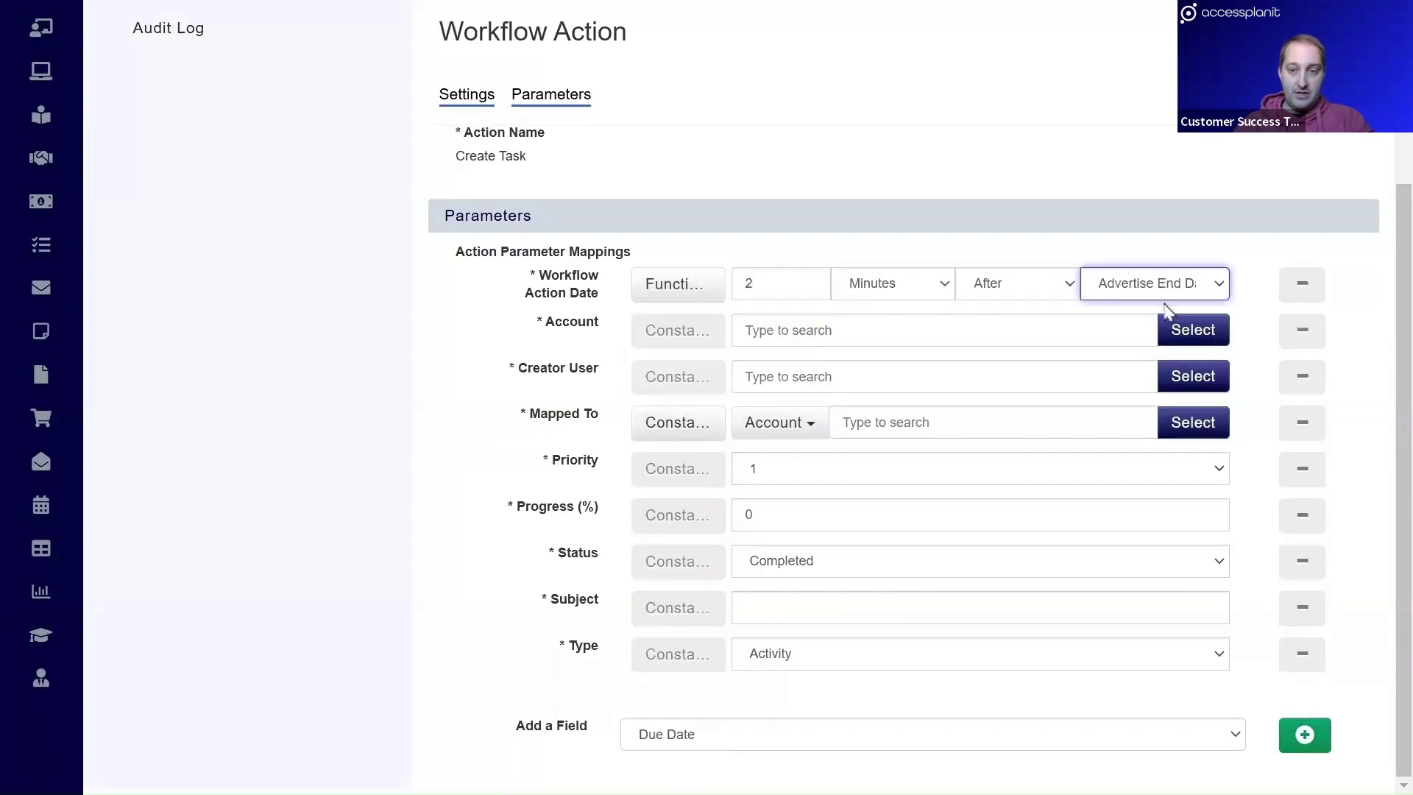
click(1166, 309)
click(1341, 327)
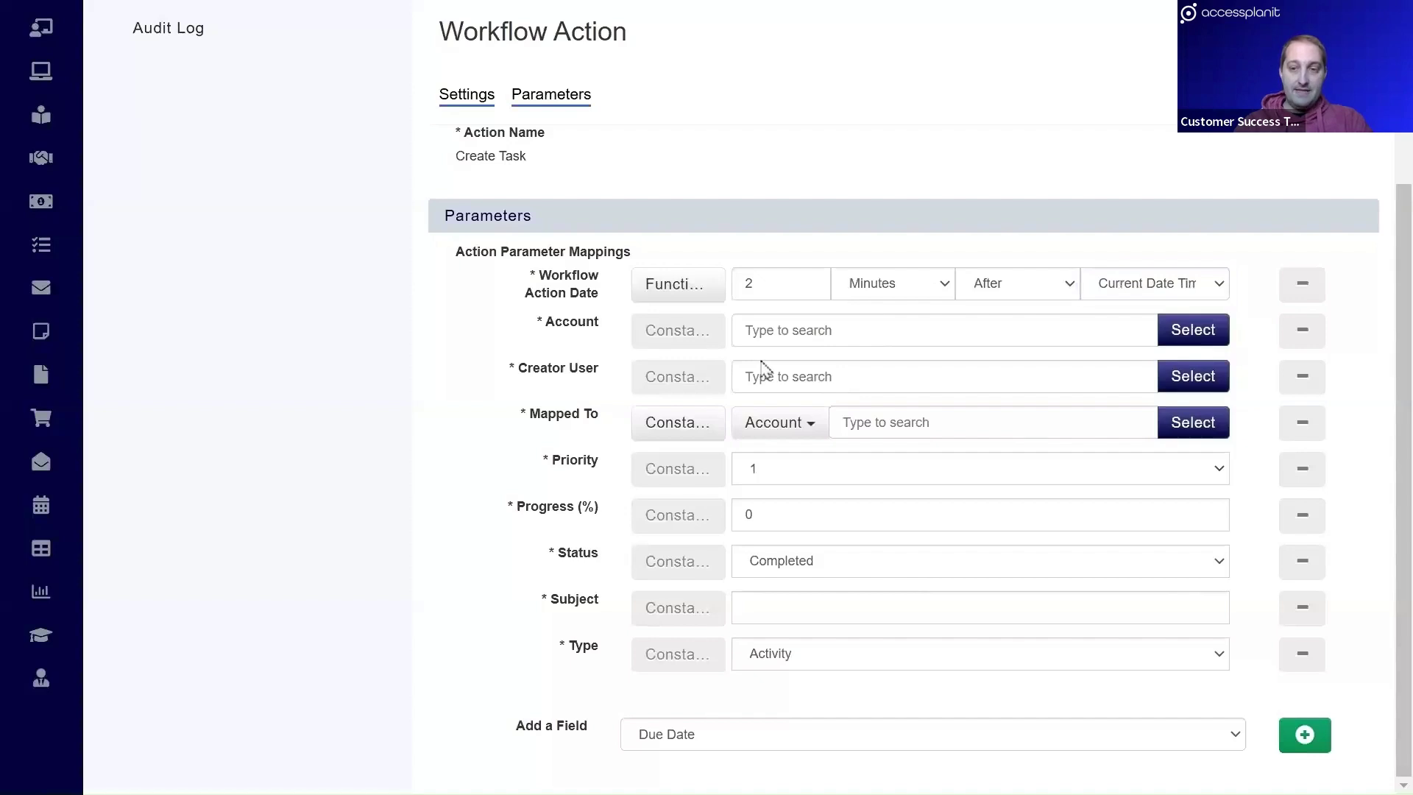
Set the task account to Training Department, choose the creator user, and map it to the trigger object.
click(778, 333)
text(t)
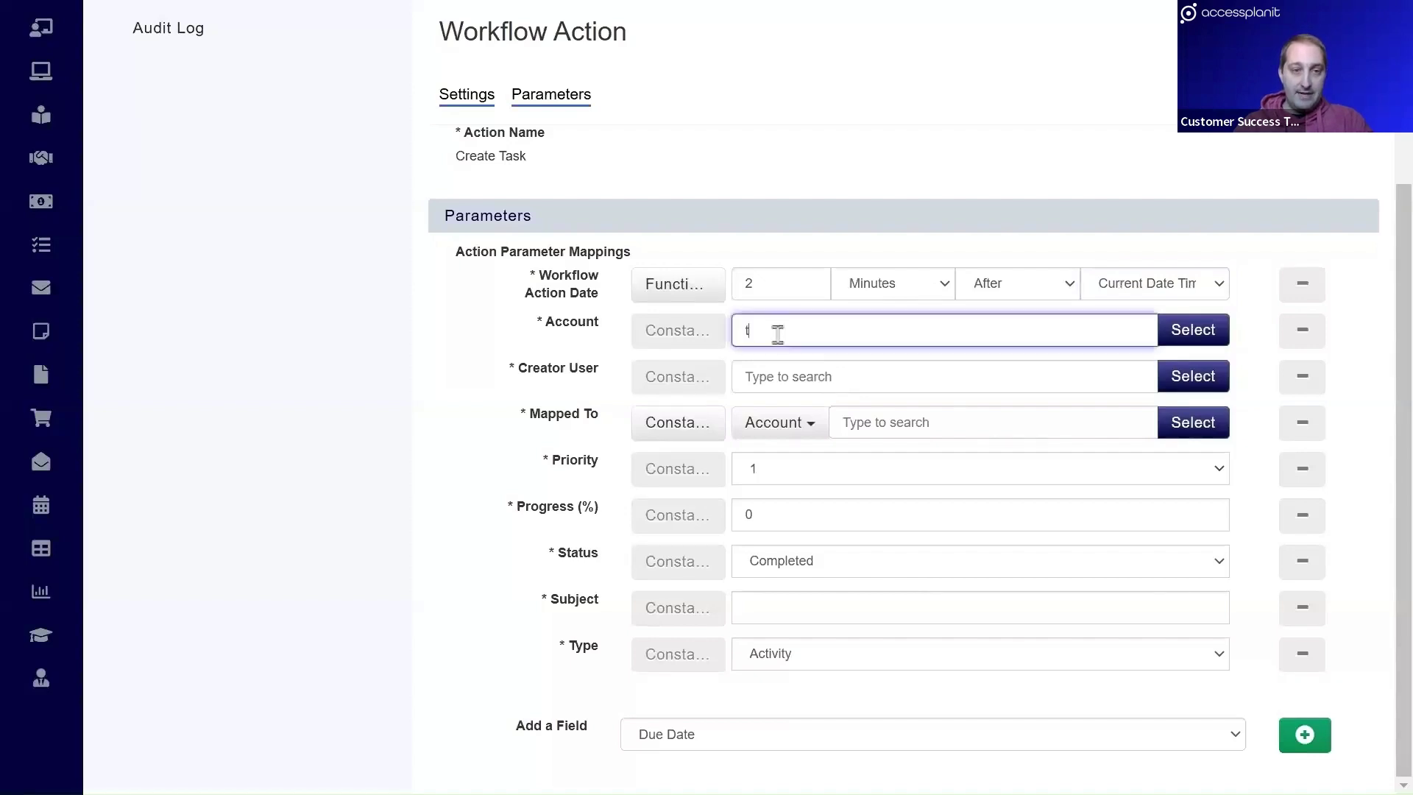
text(raining Company)
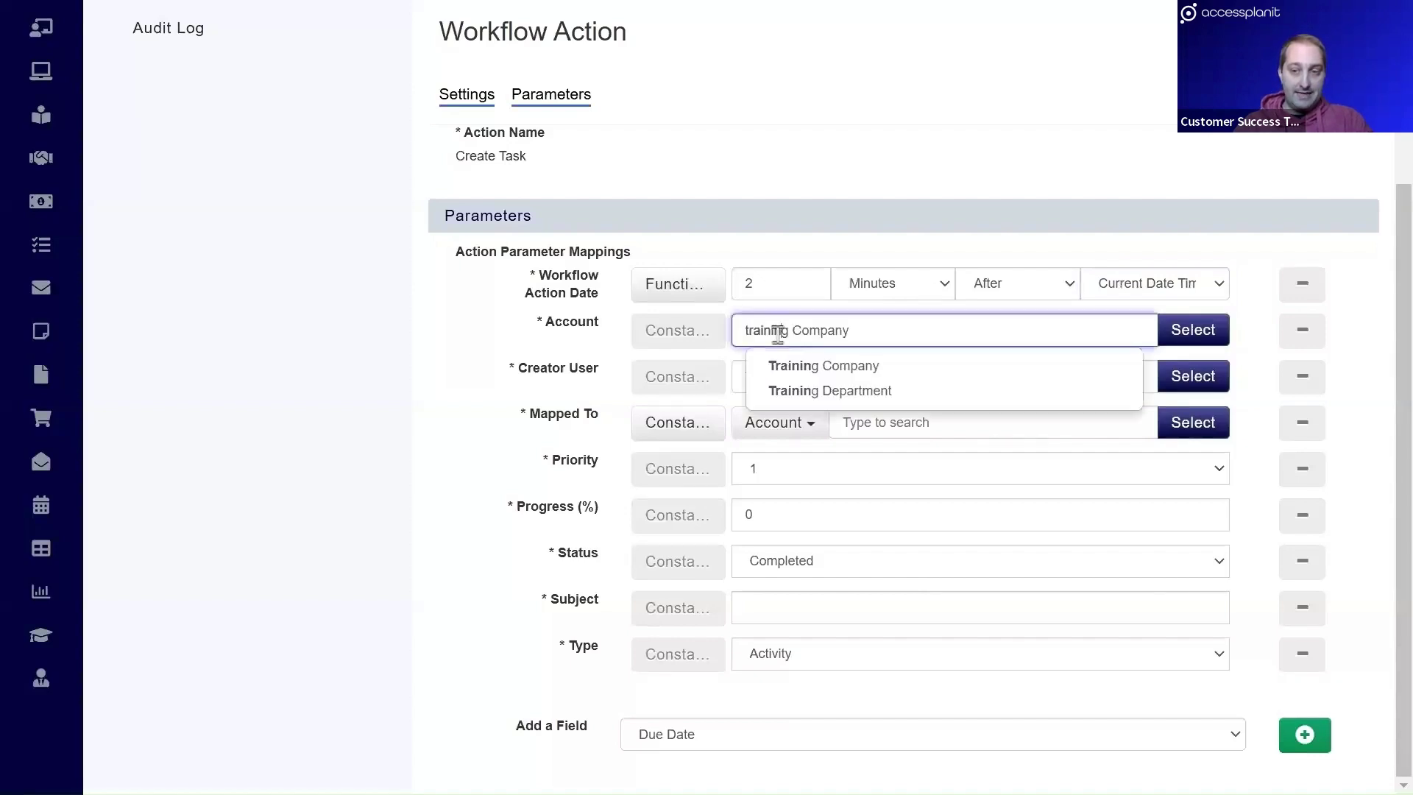
click(1013, 397)
click(919, 386)
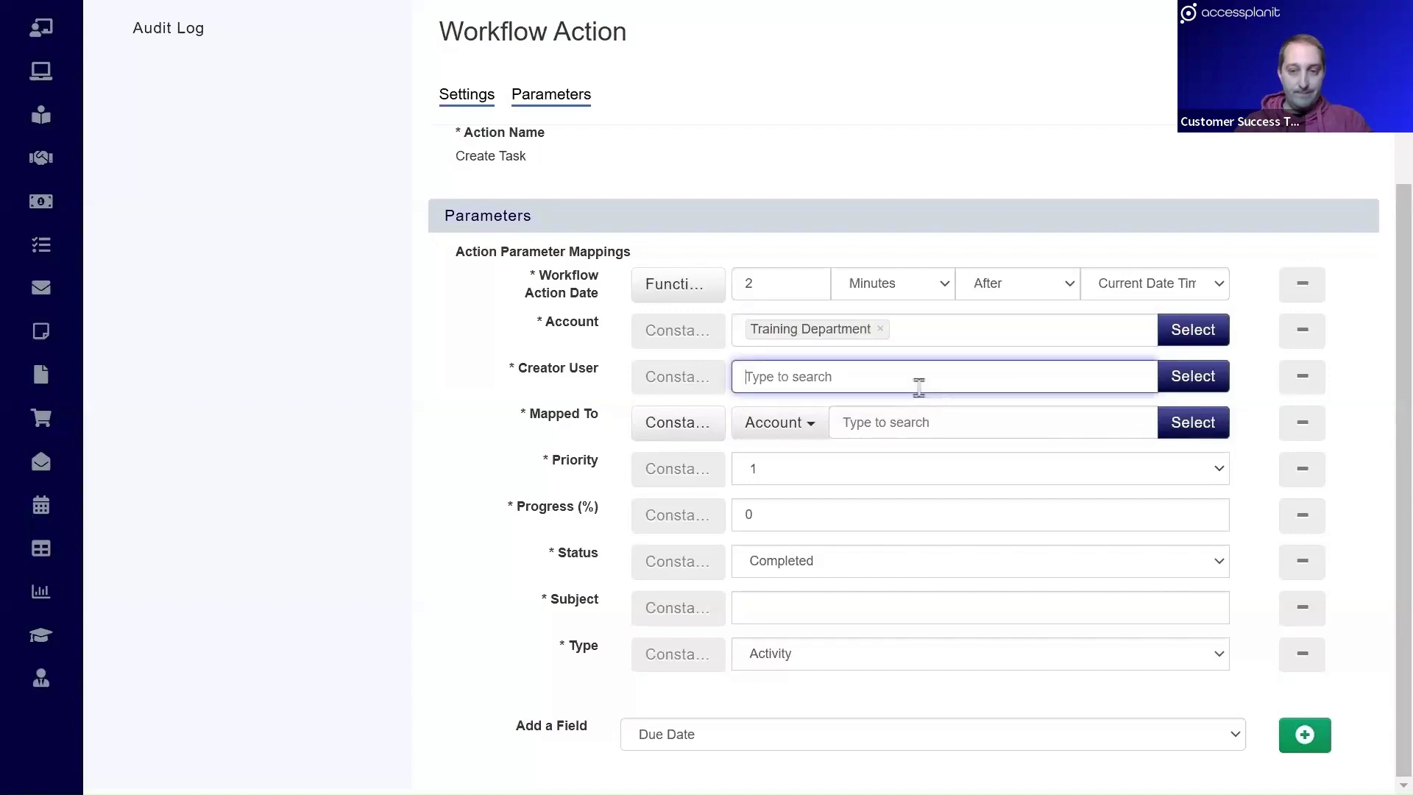
text(tom smith)
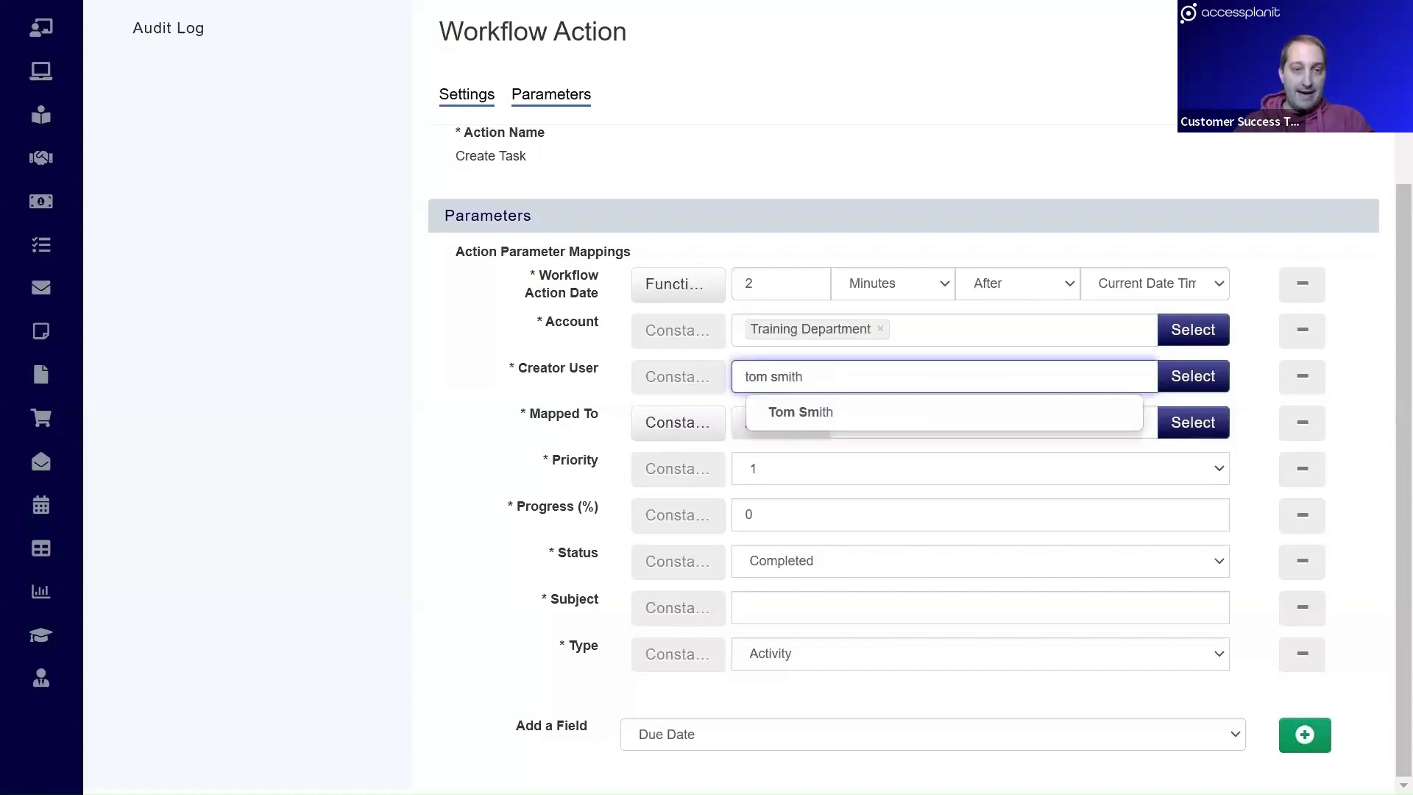
click(907, 416)
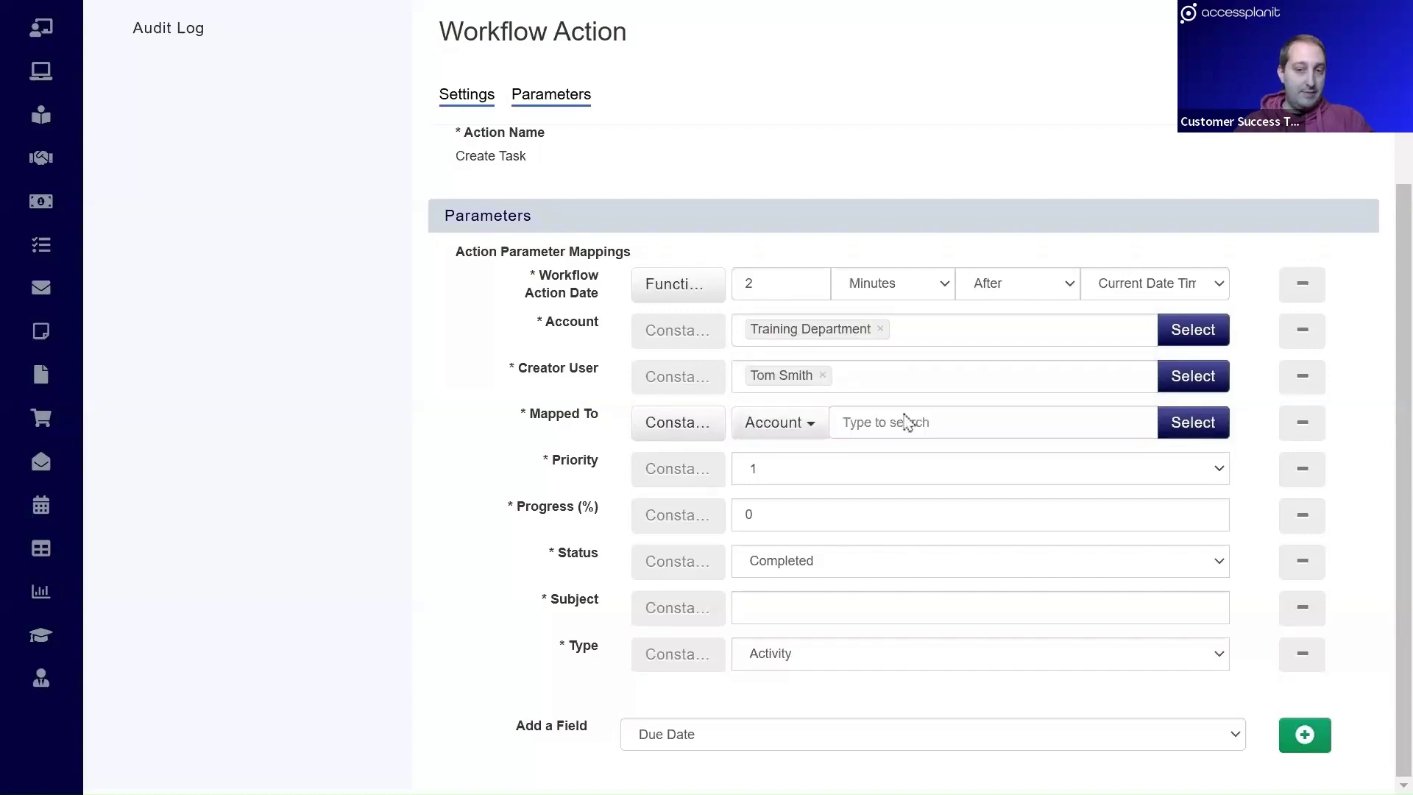
click(697, 433)
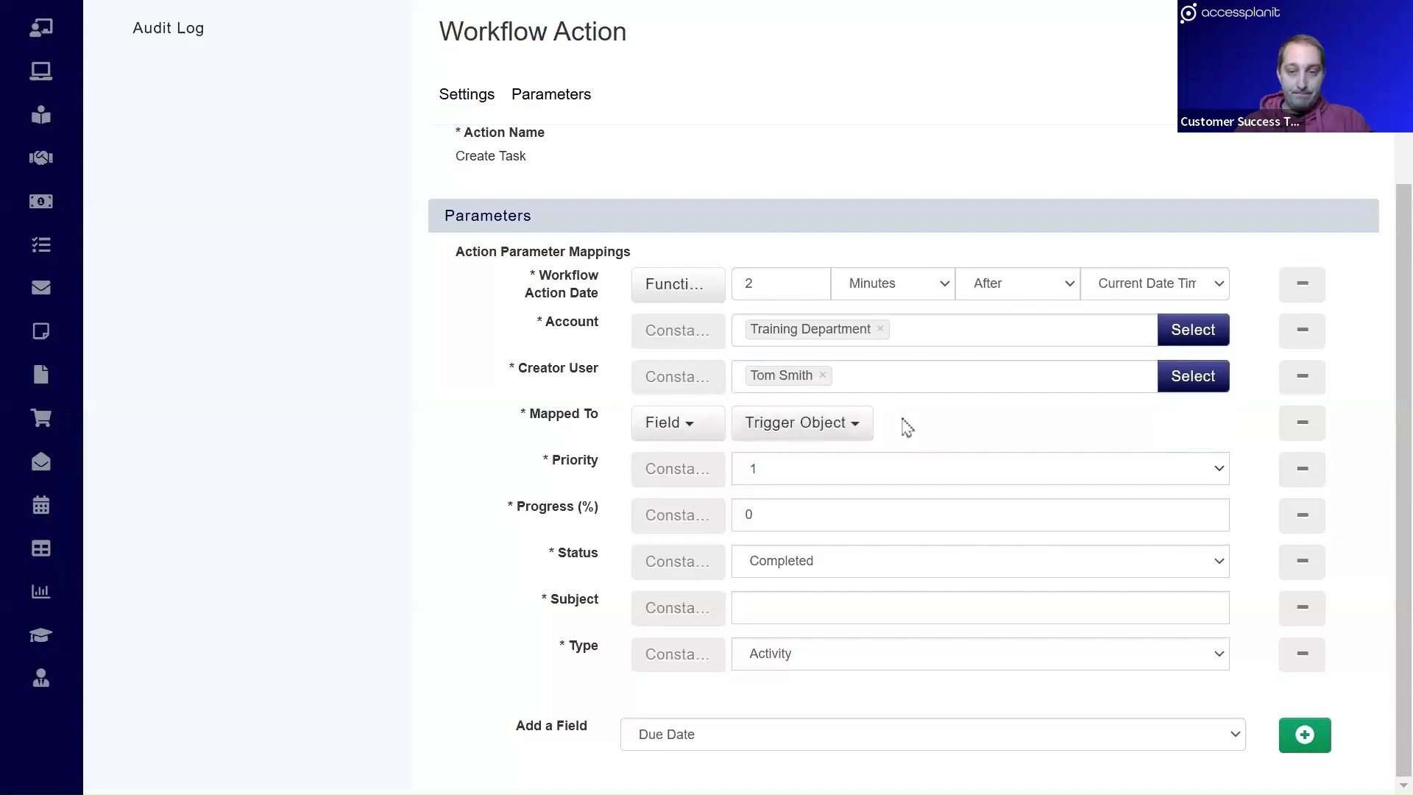
Set priority 3, status Not Started, subject 'Organise group pod room materials', and add a Start Date field.
click(786, 559)
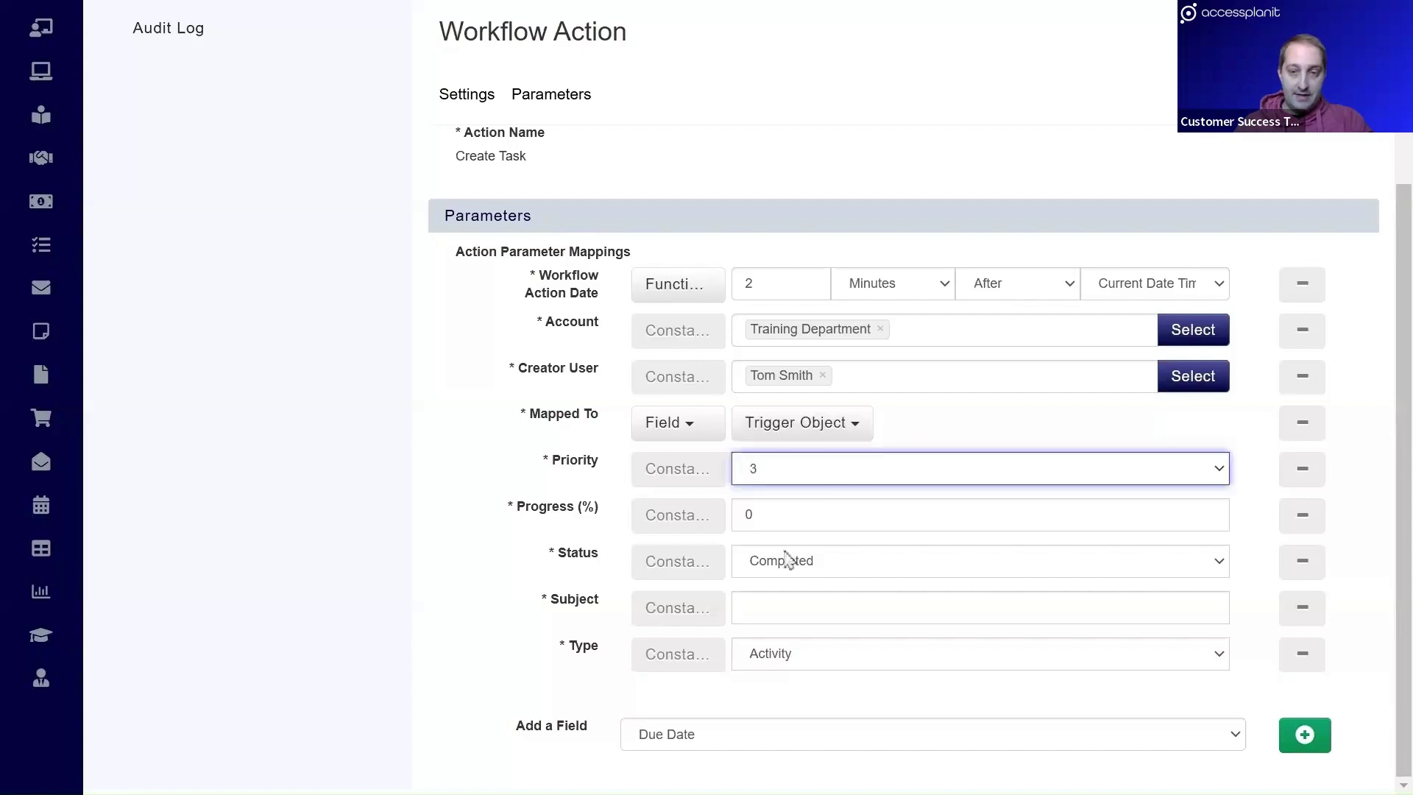
click(795, 560)
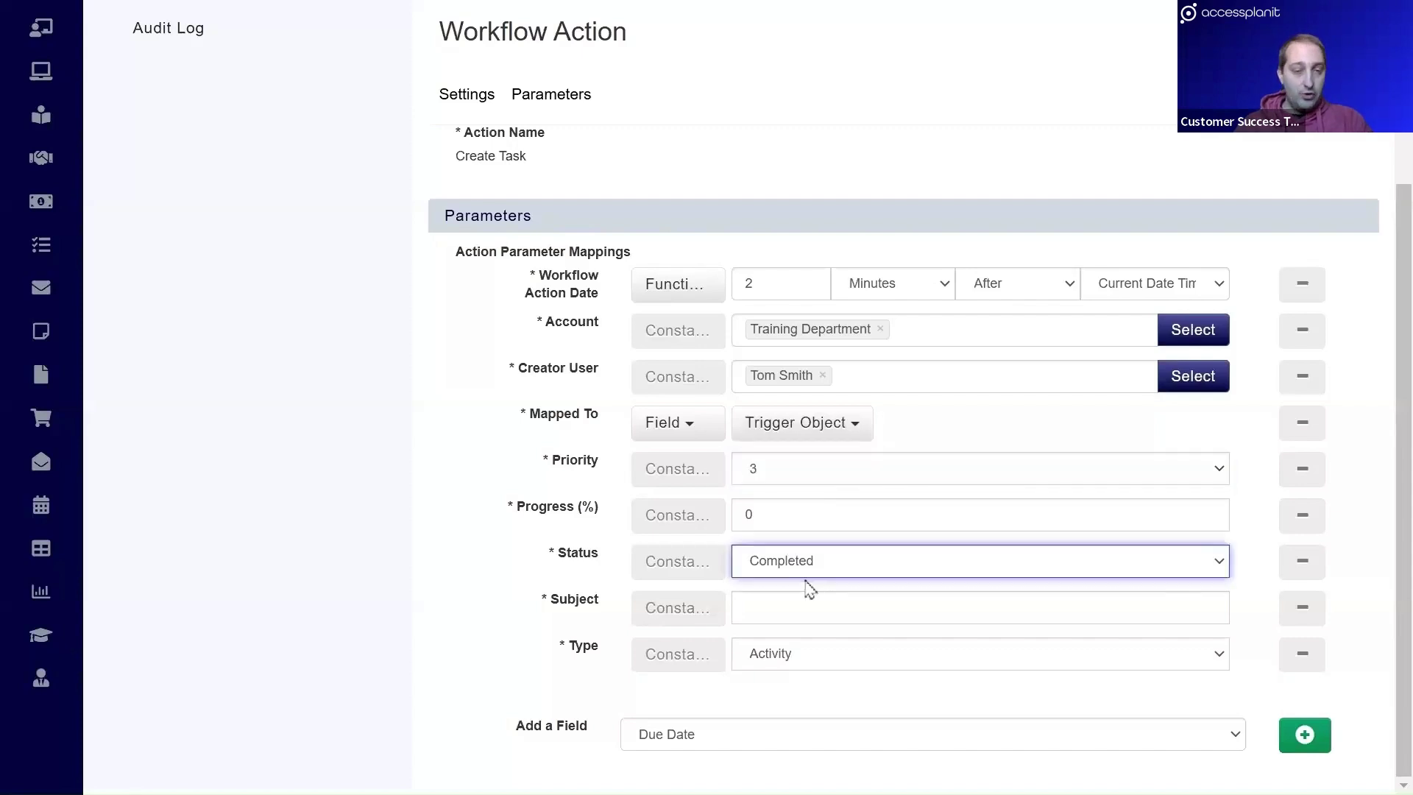
click(810, 589)
click(829, 606)
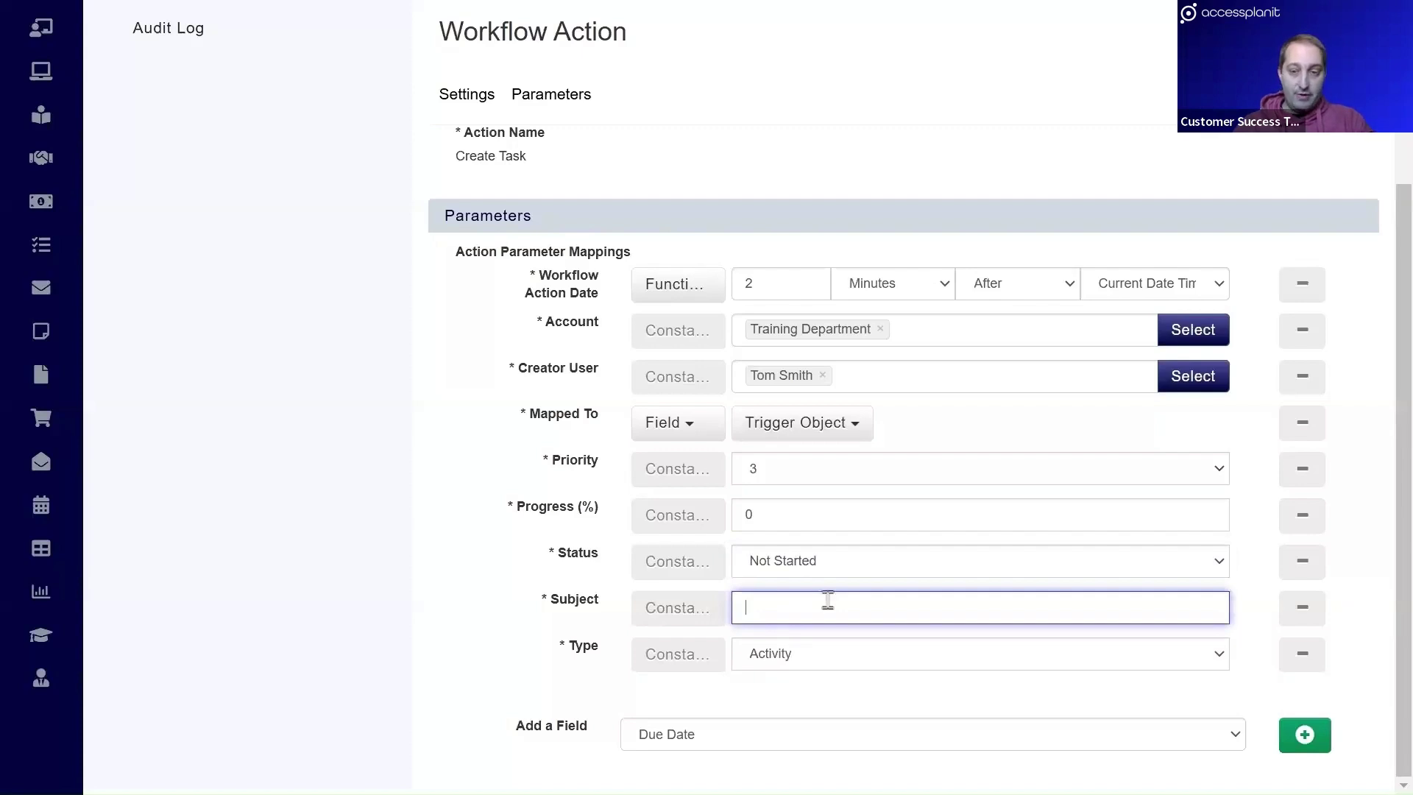
text(Organise group pod room materials)
click(1373, 480)
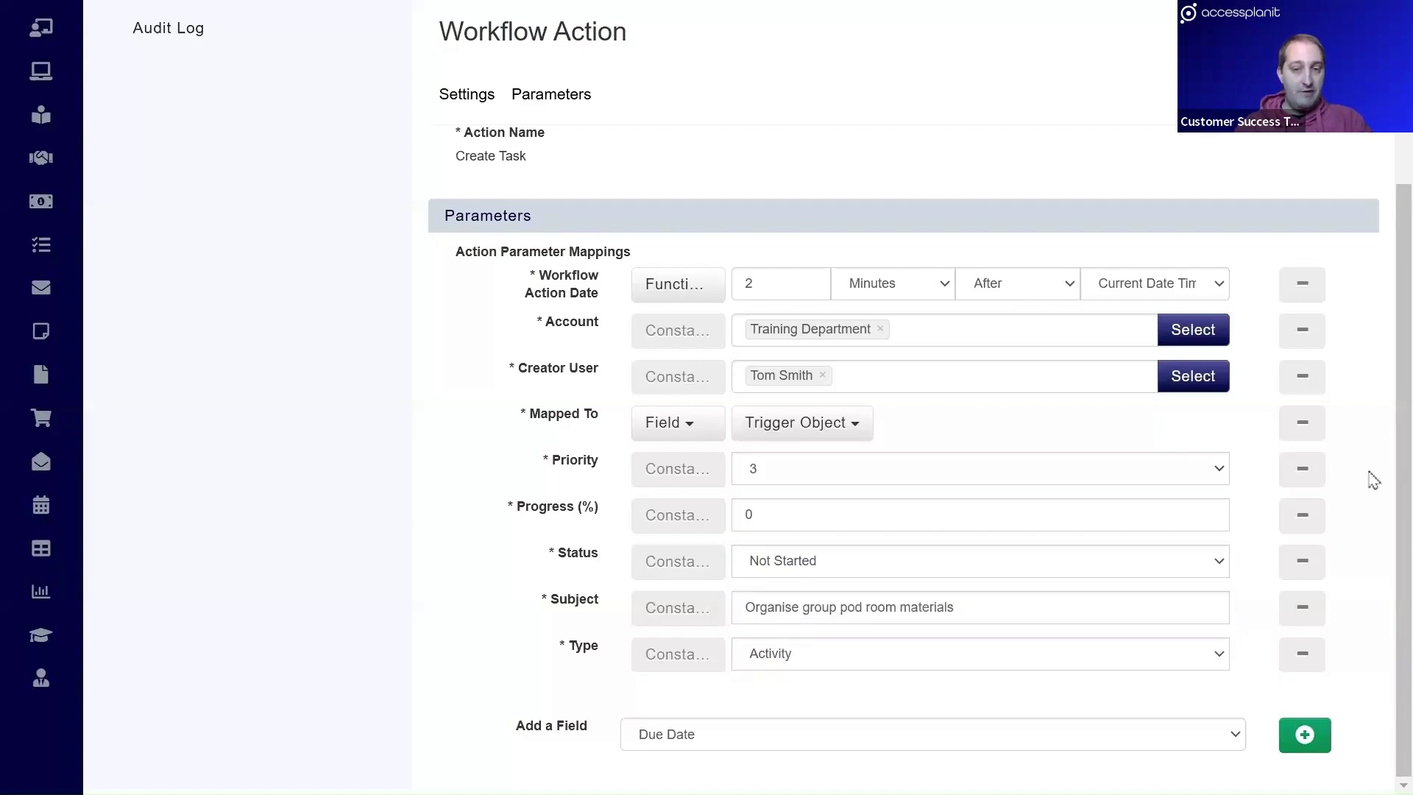
click(1202, 727)
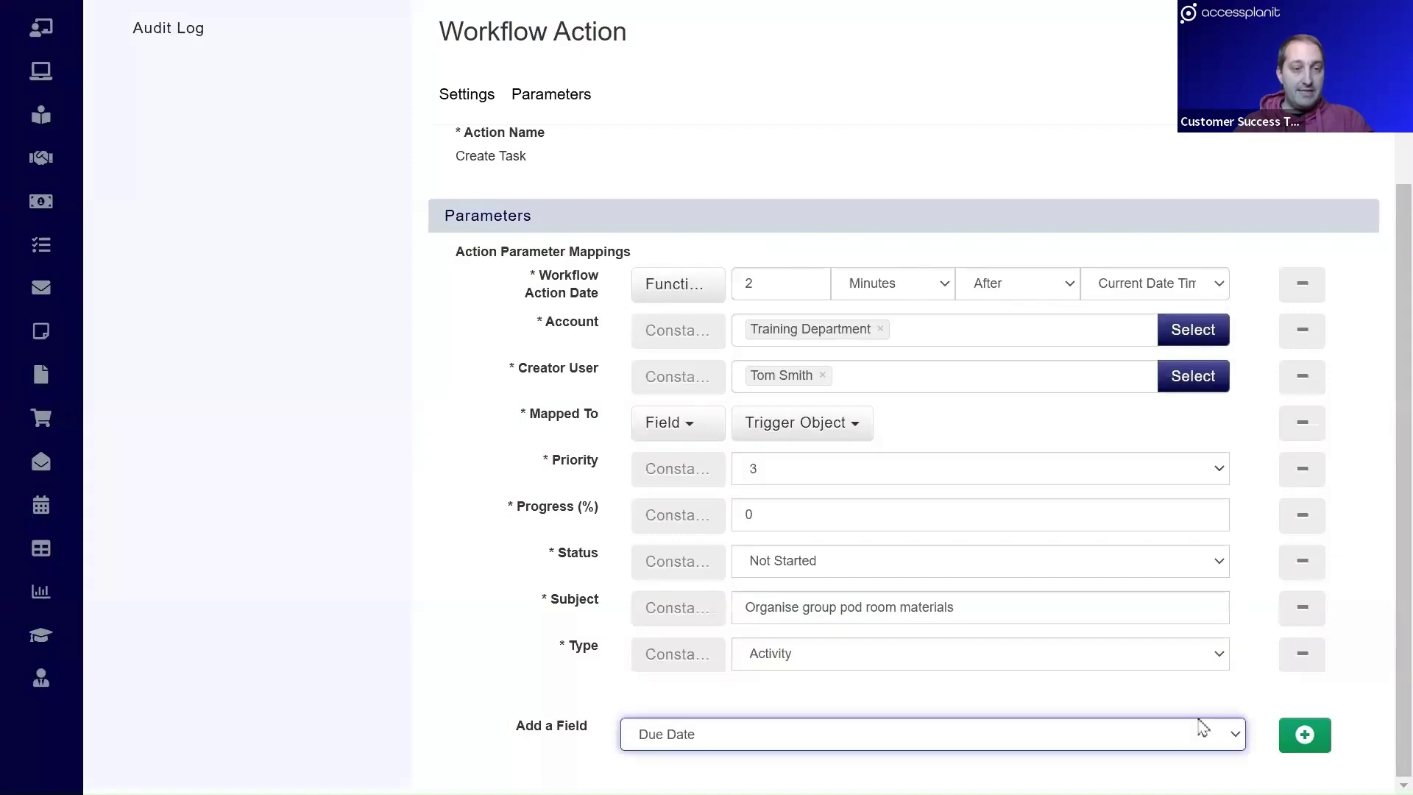
key(Down)
Add a task Start Date set to 1 Day Before the course Start Date.
click(1303, 734)
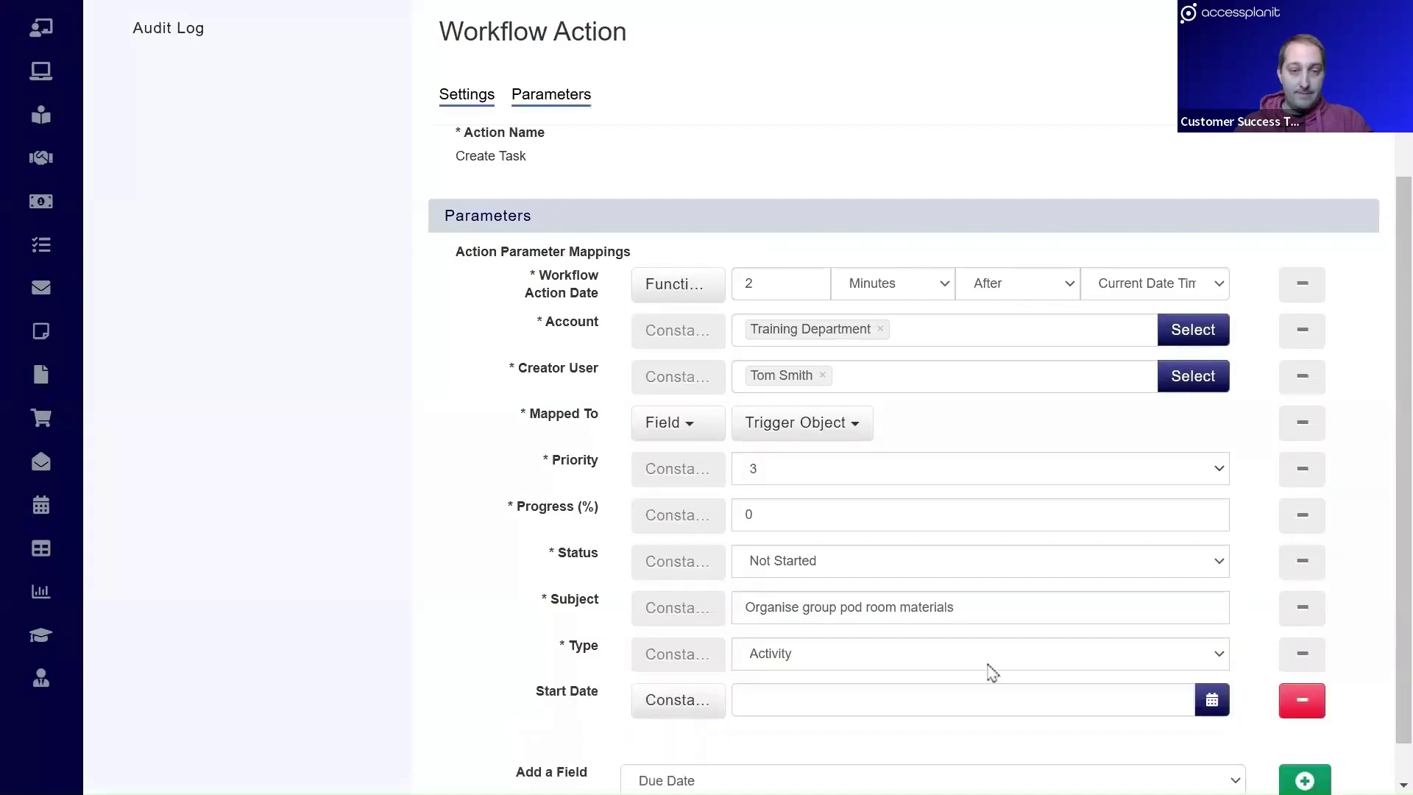
click(678, 700)
click(695, 771)
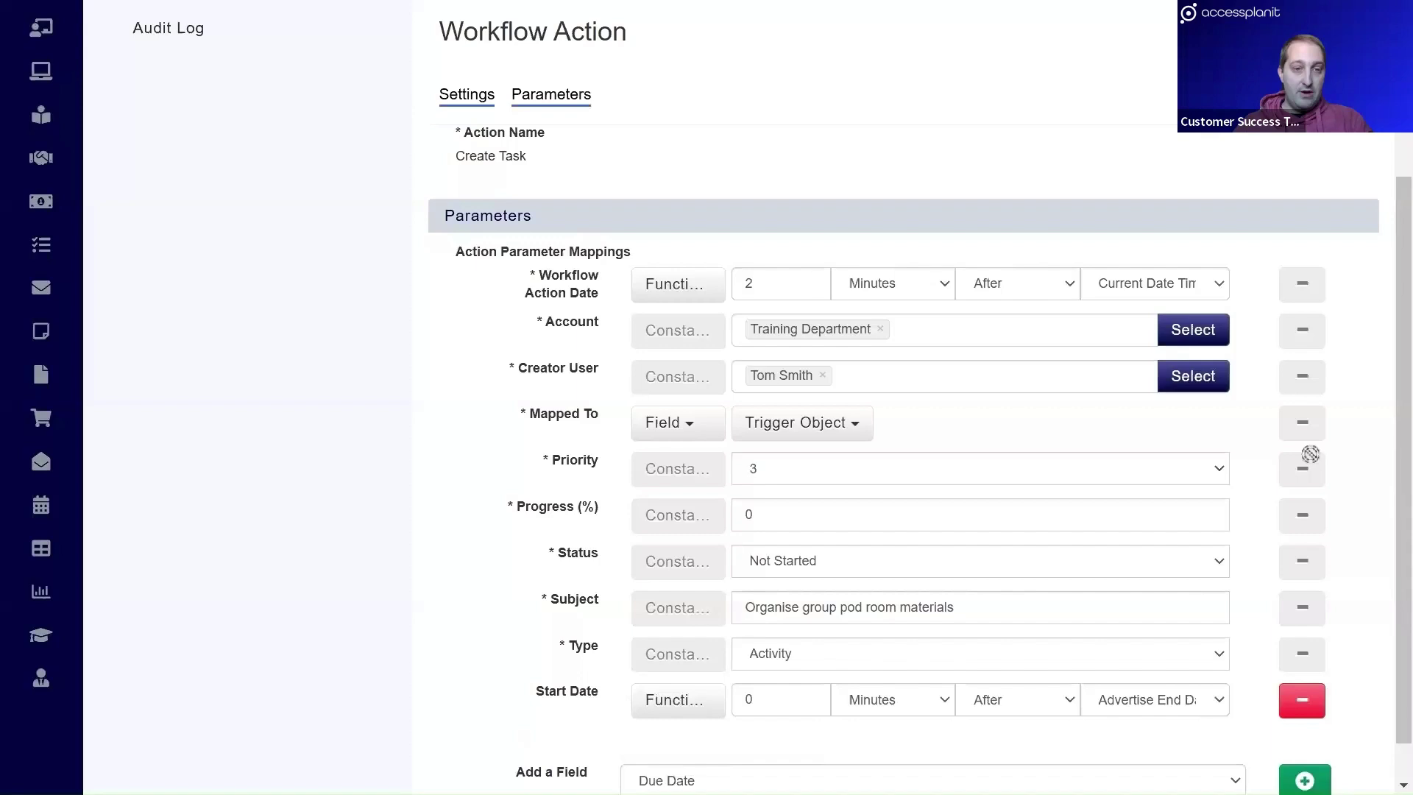
scroll(1082, 673, down, 1)
click(804, 645)
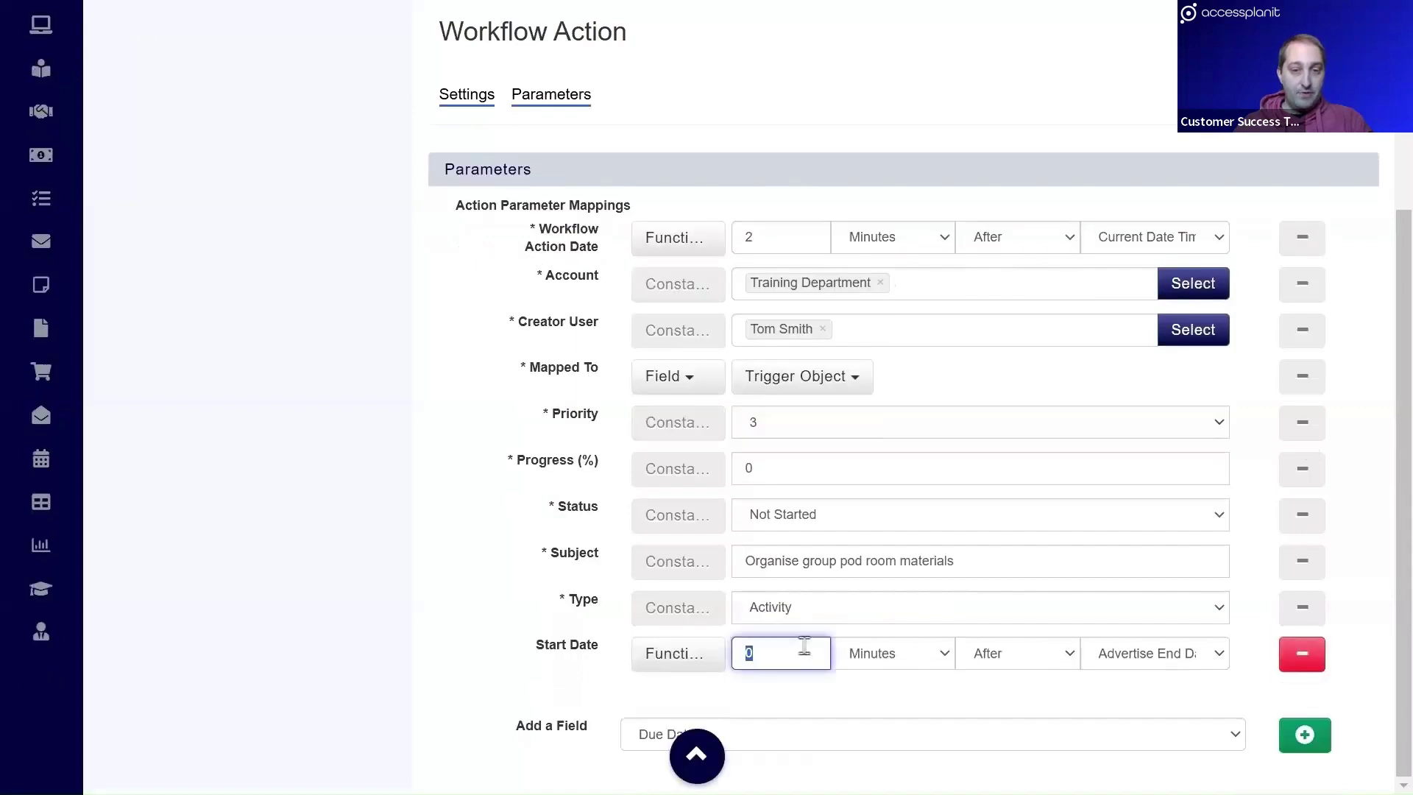
text(1)
key(Tab)
key(d)
key(Tab)
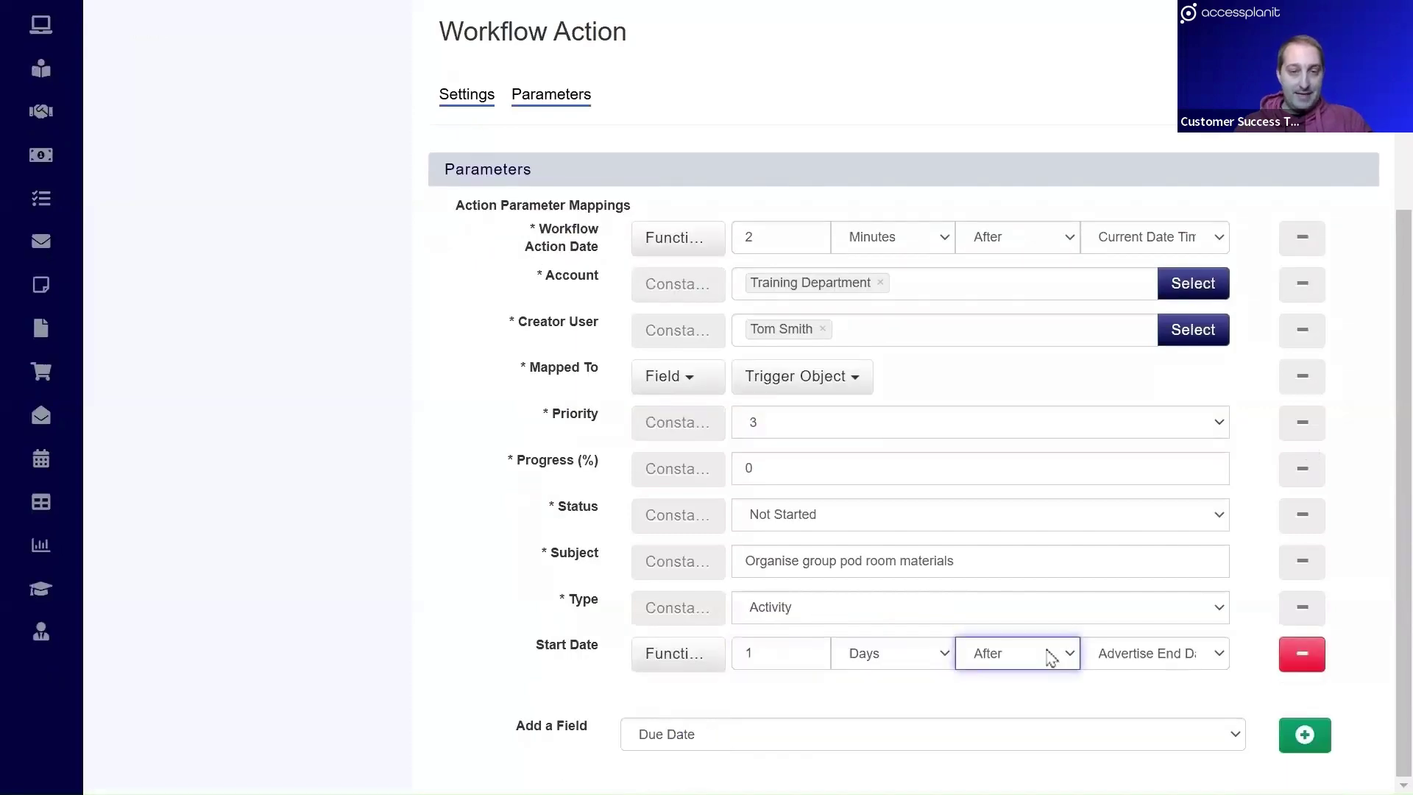
key(b)
key(Tab)
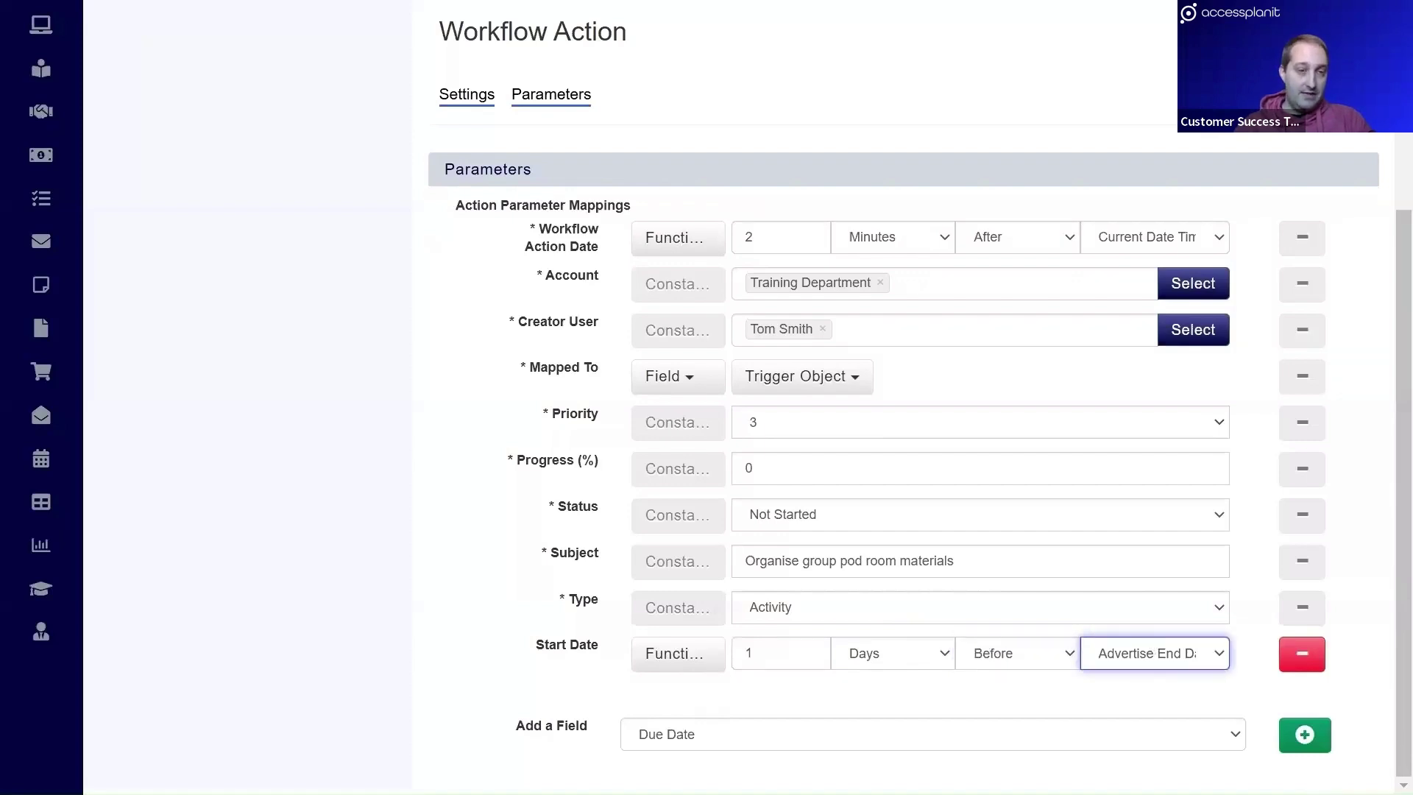
key(s)
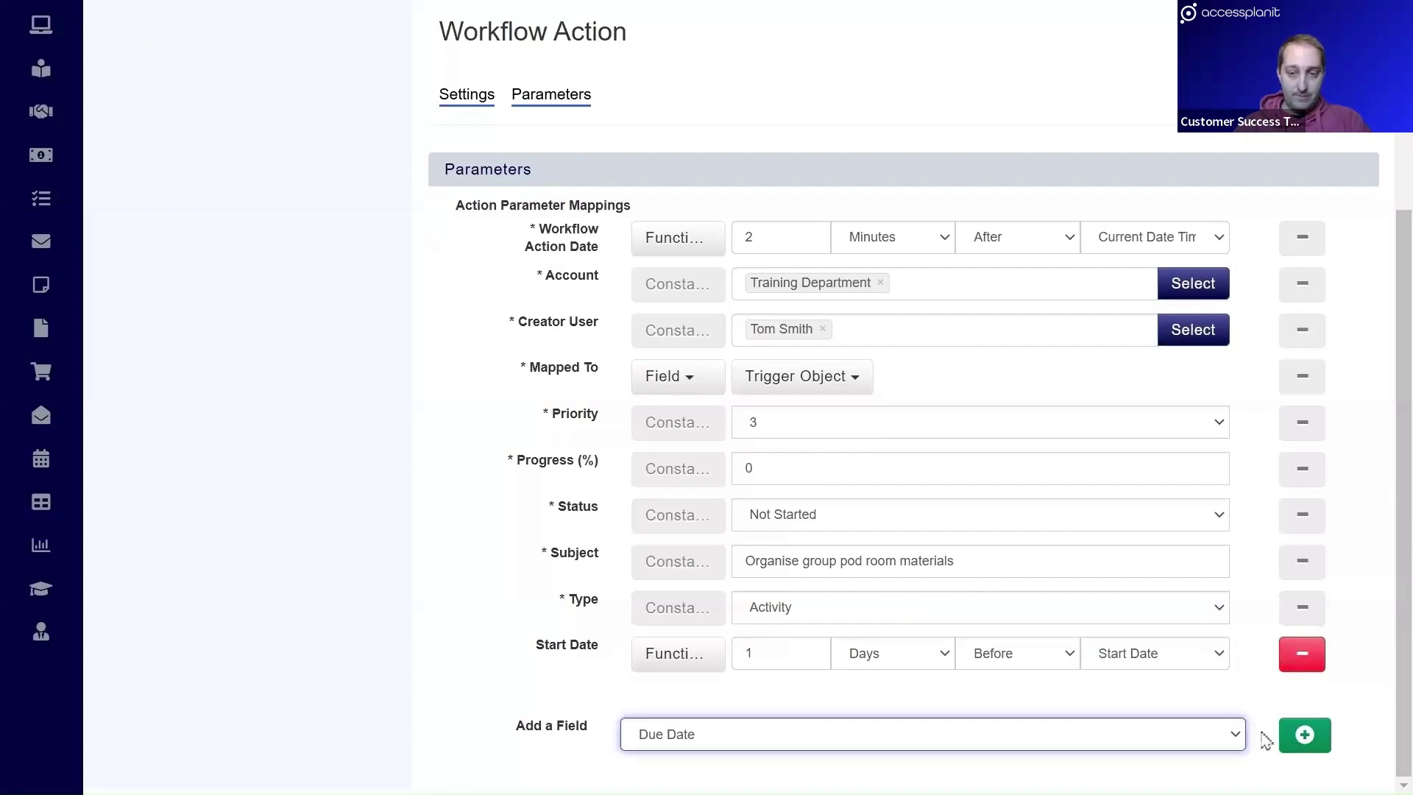
Map the task Due Date to the Start Date field and add a Details parameter.
click(1296, 735)
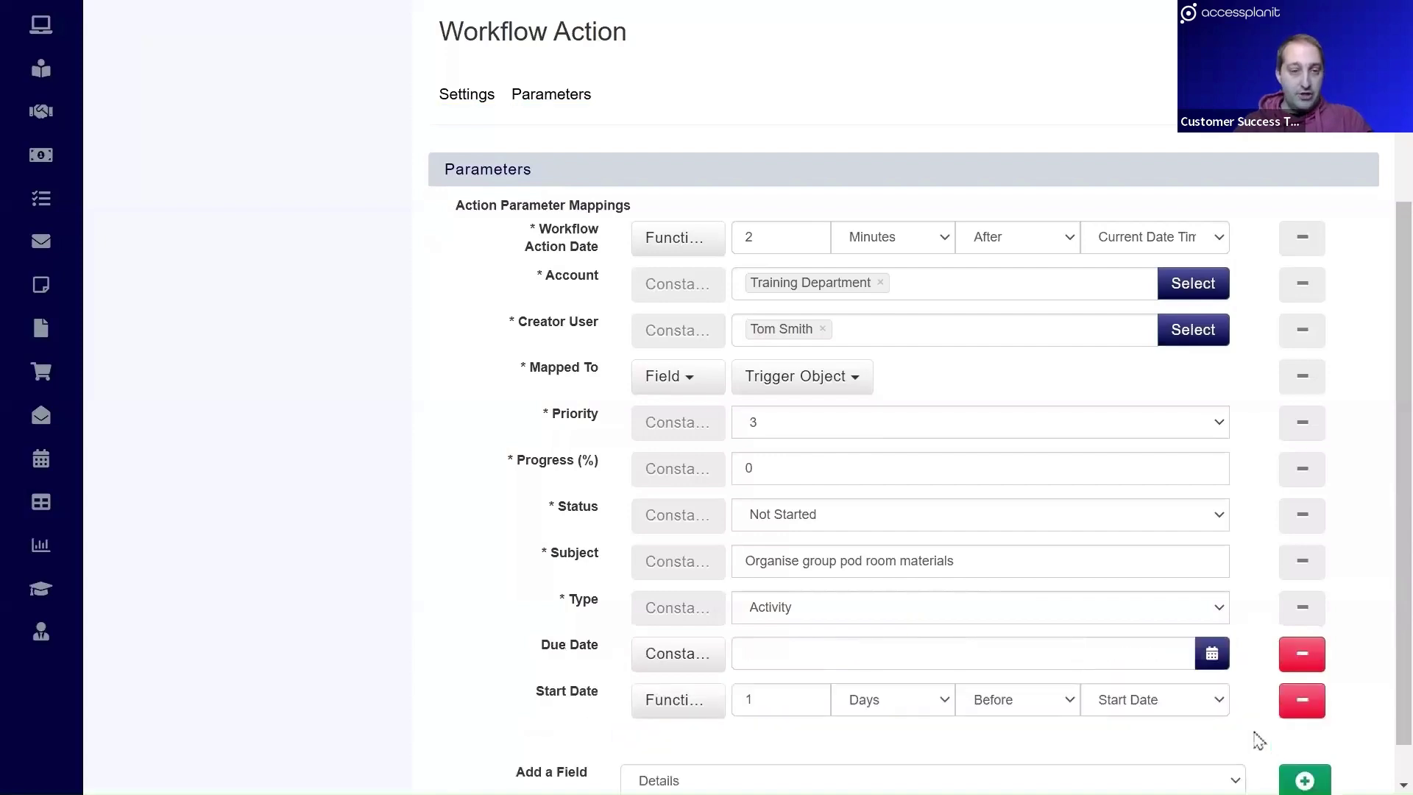
click(671, 659)
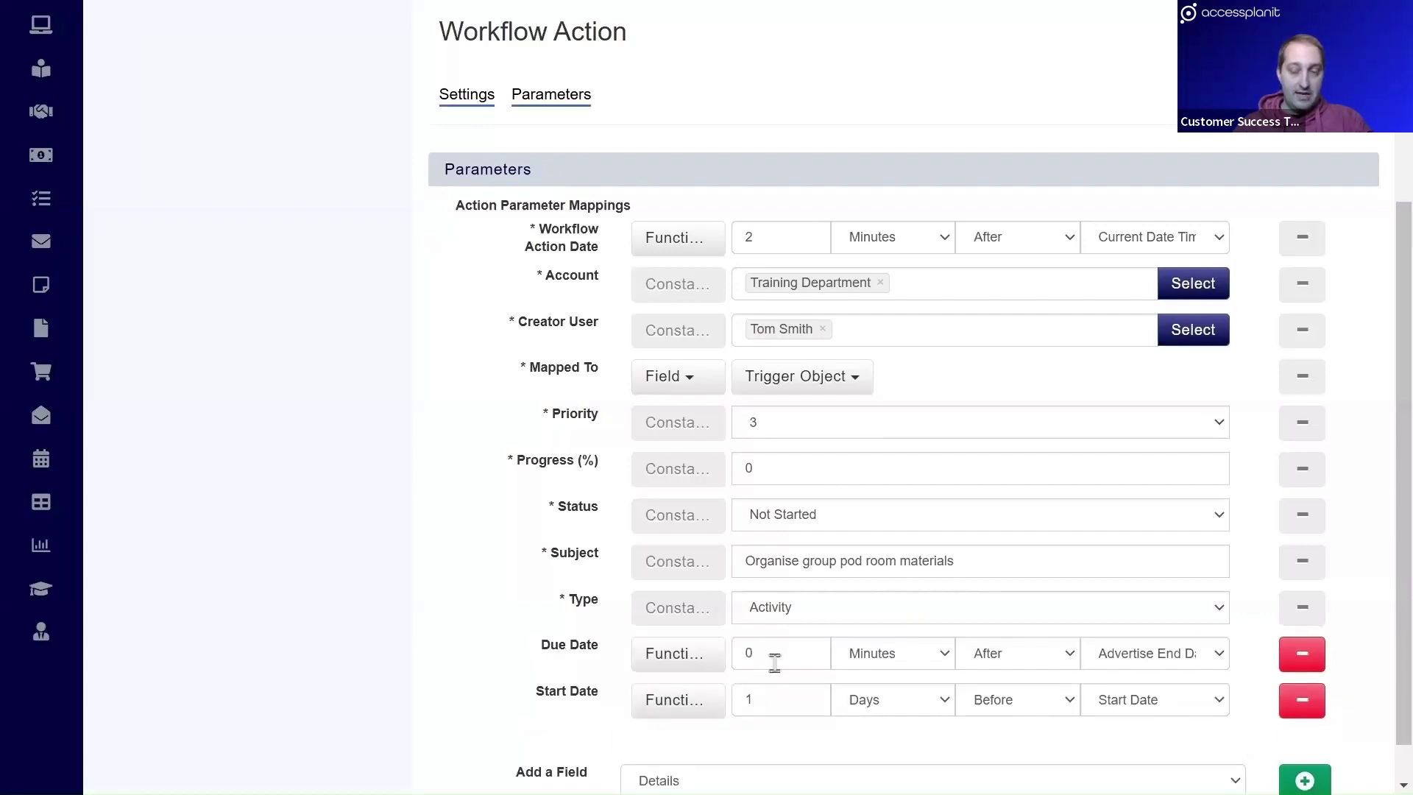
click(718, 664)
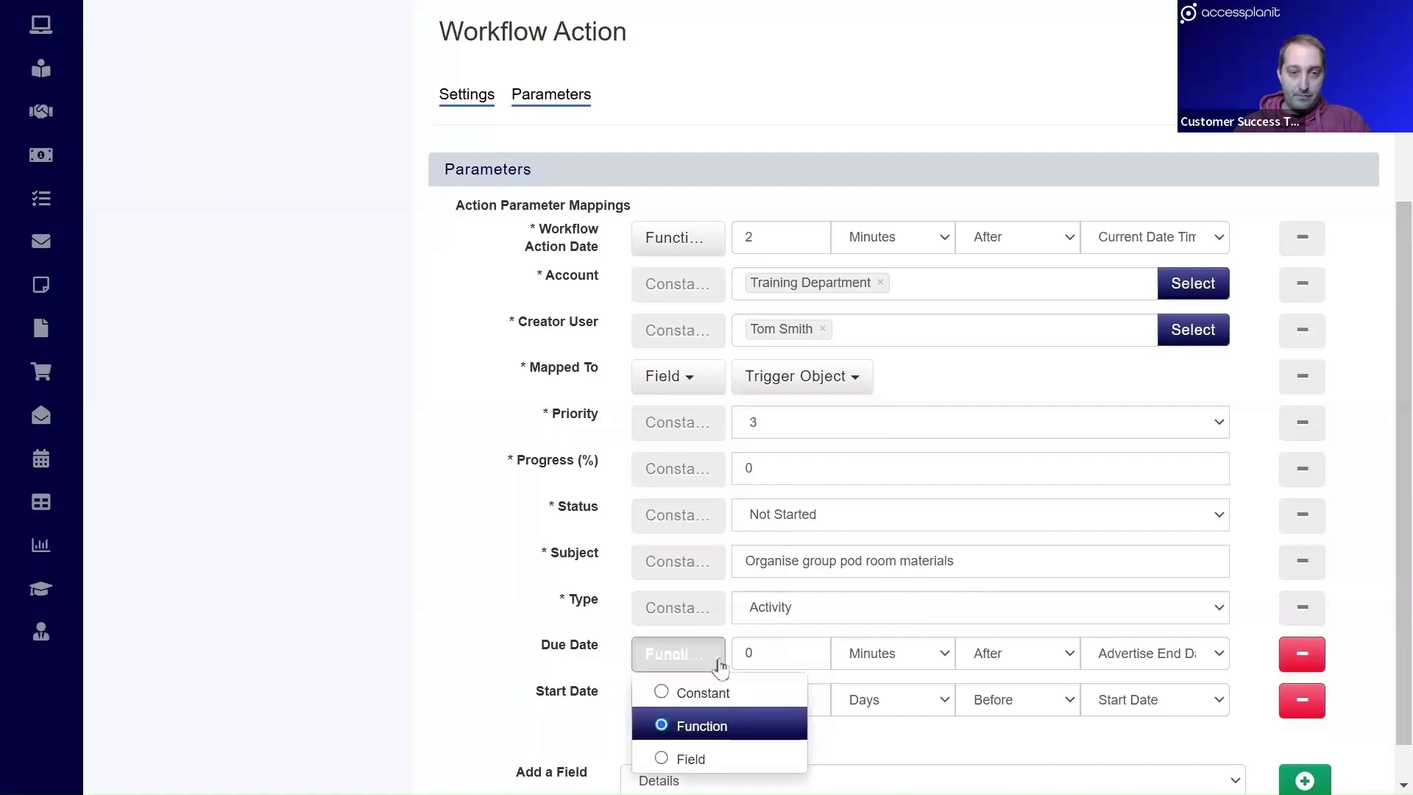
click(711, 761)
click(803, 653)
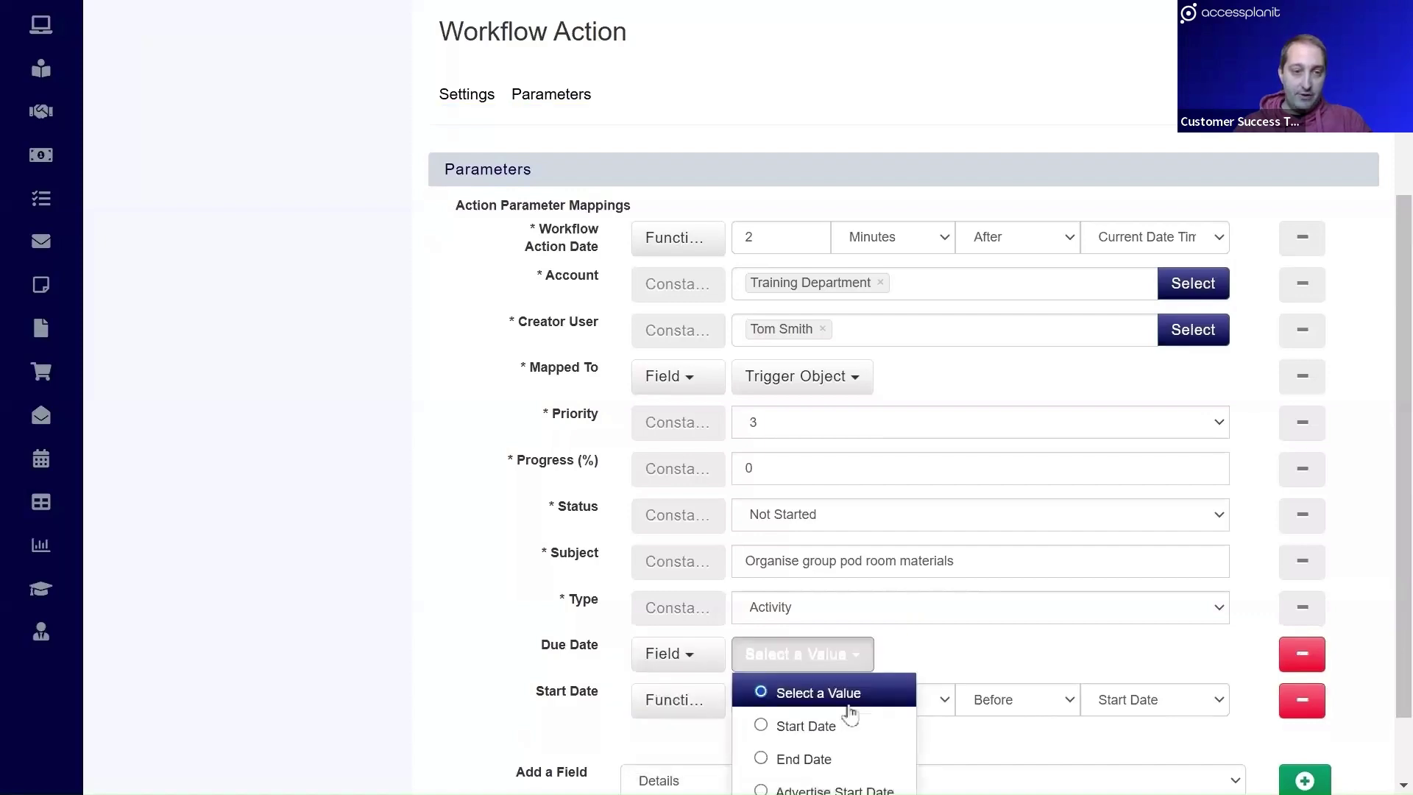
click(847, 726)
scroll(1034, 692, down, 1)
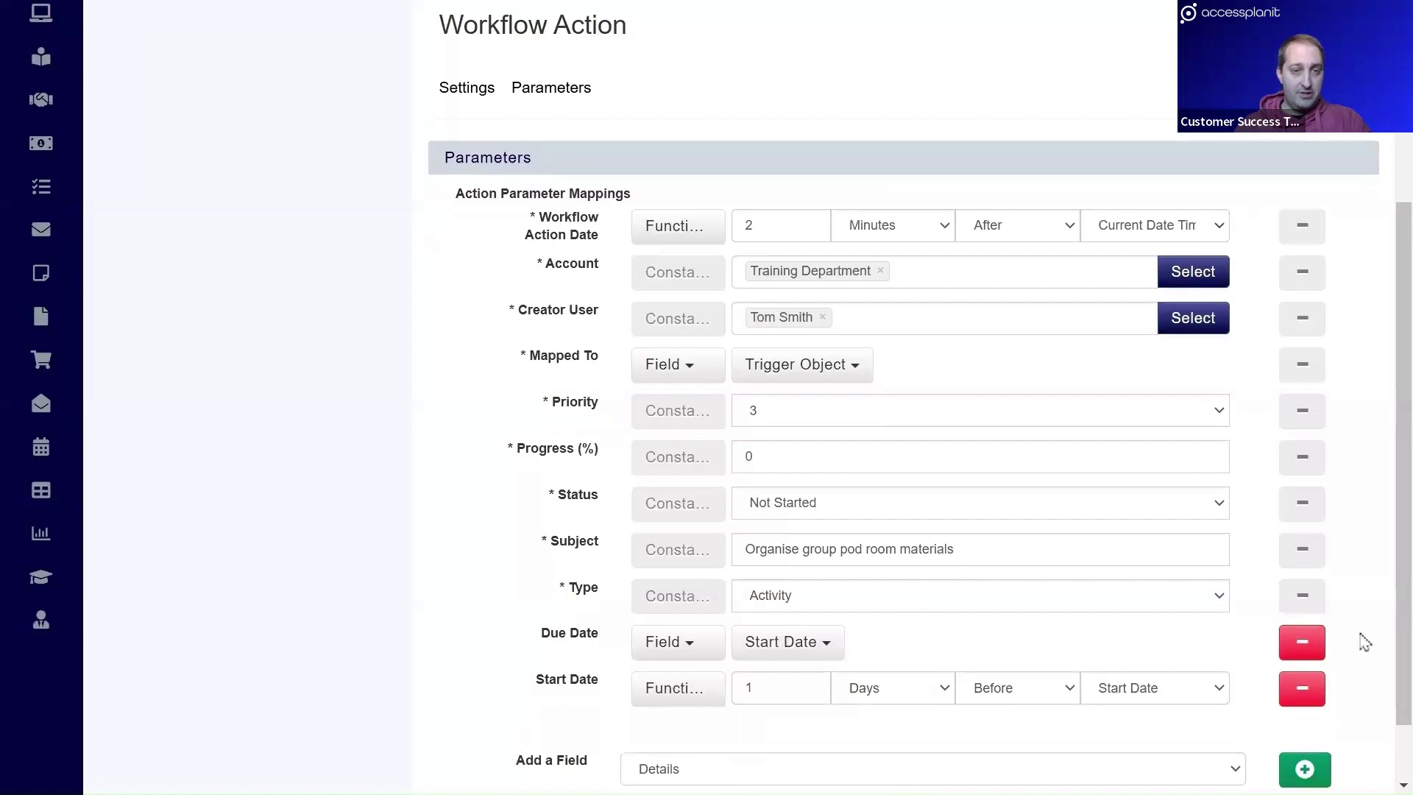
scroll(1362, 646, down, 1)
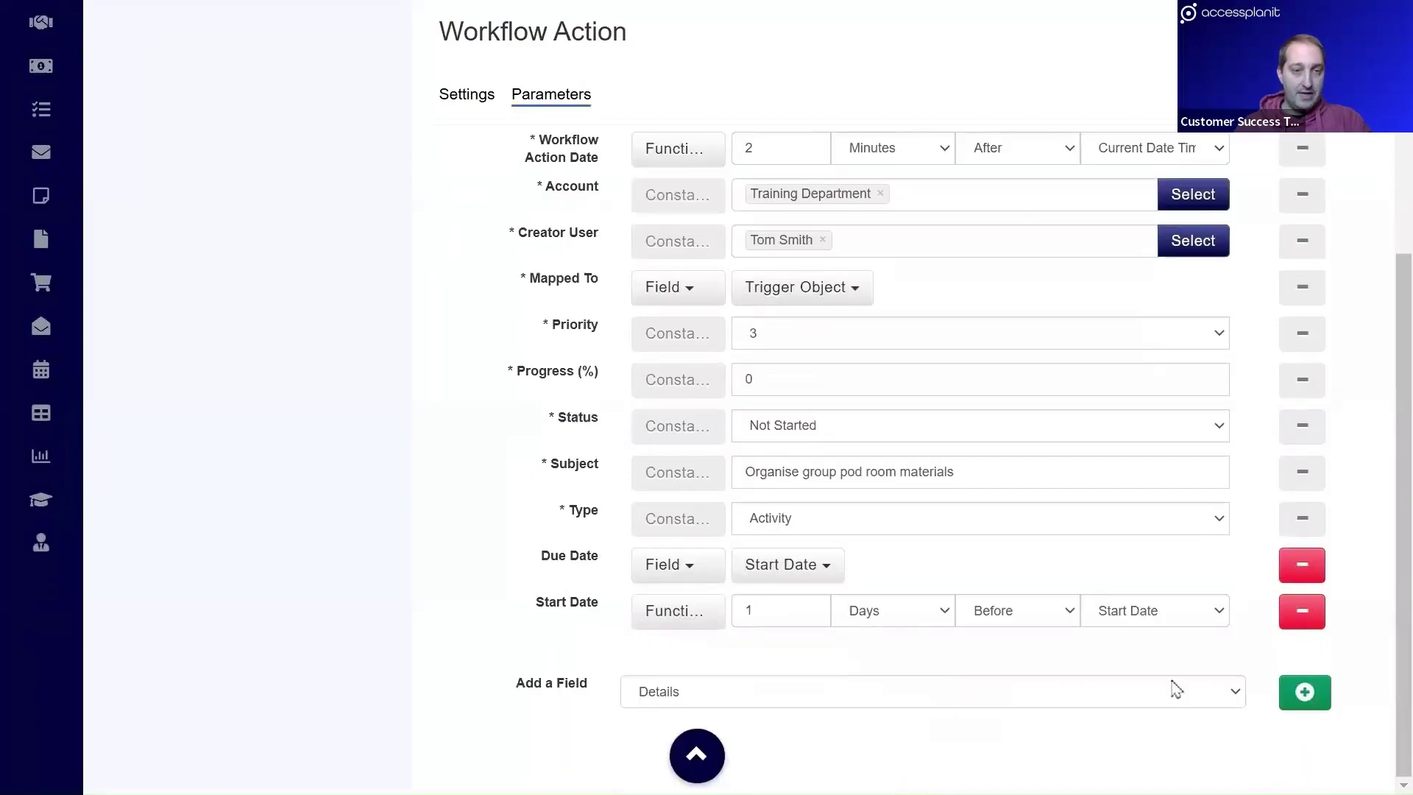
click(1294, 701)
Paste the task details 'x5 smaller flipcharts, markers, and stationery'.
scroll(952, 586, down, 3)
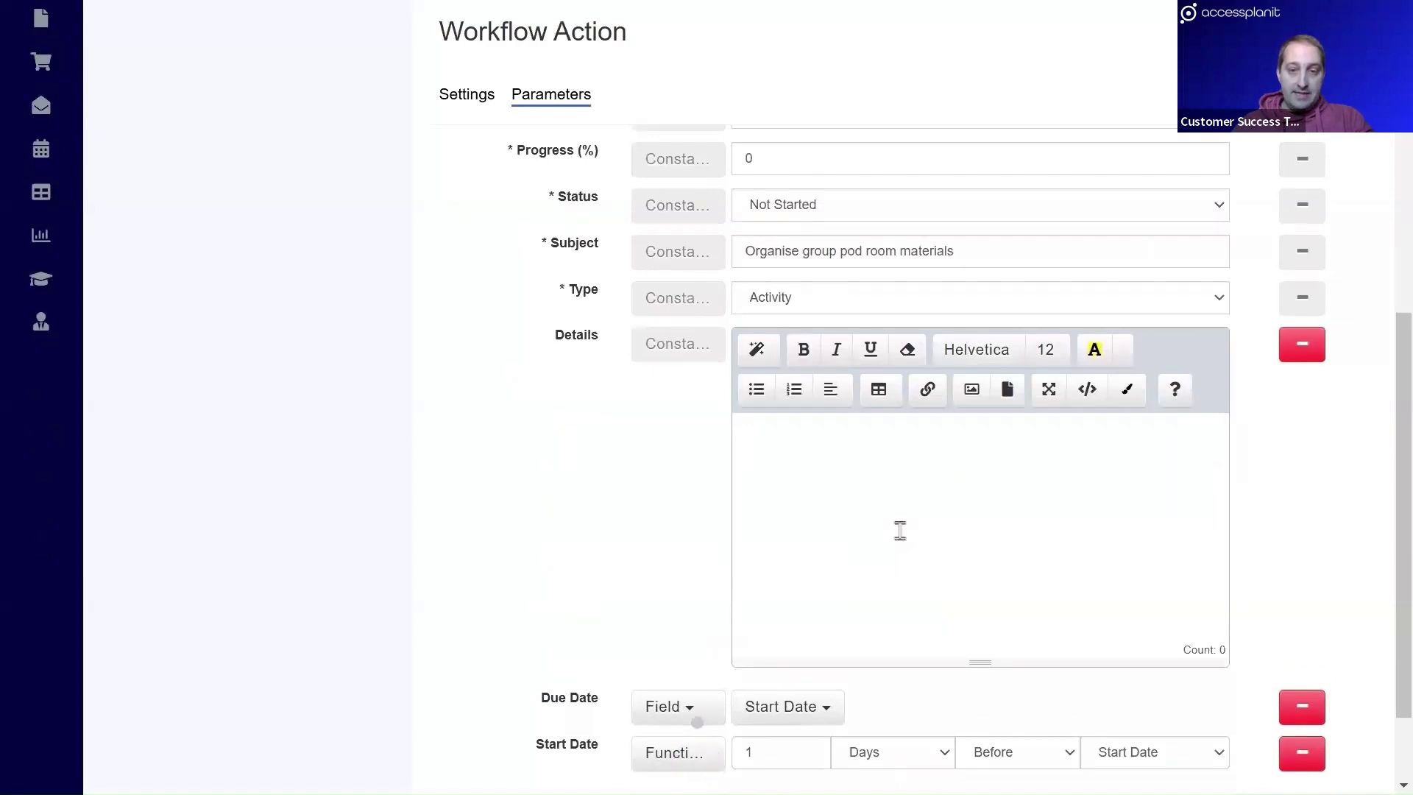
text(x5 smaller flipcharts, markers, and stationery)
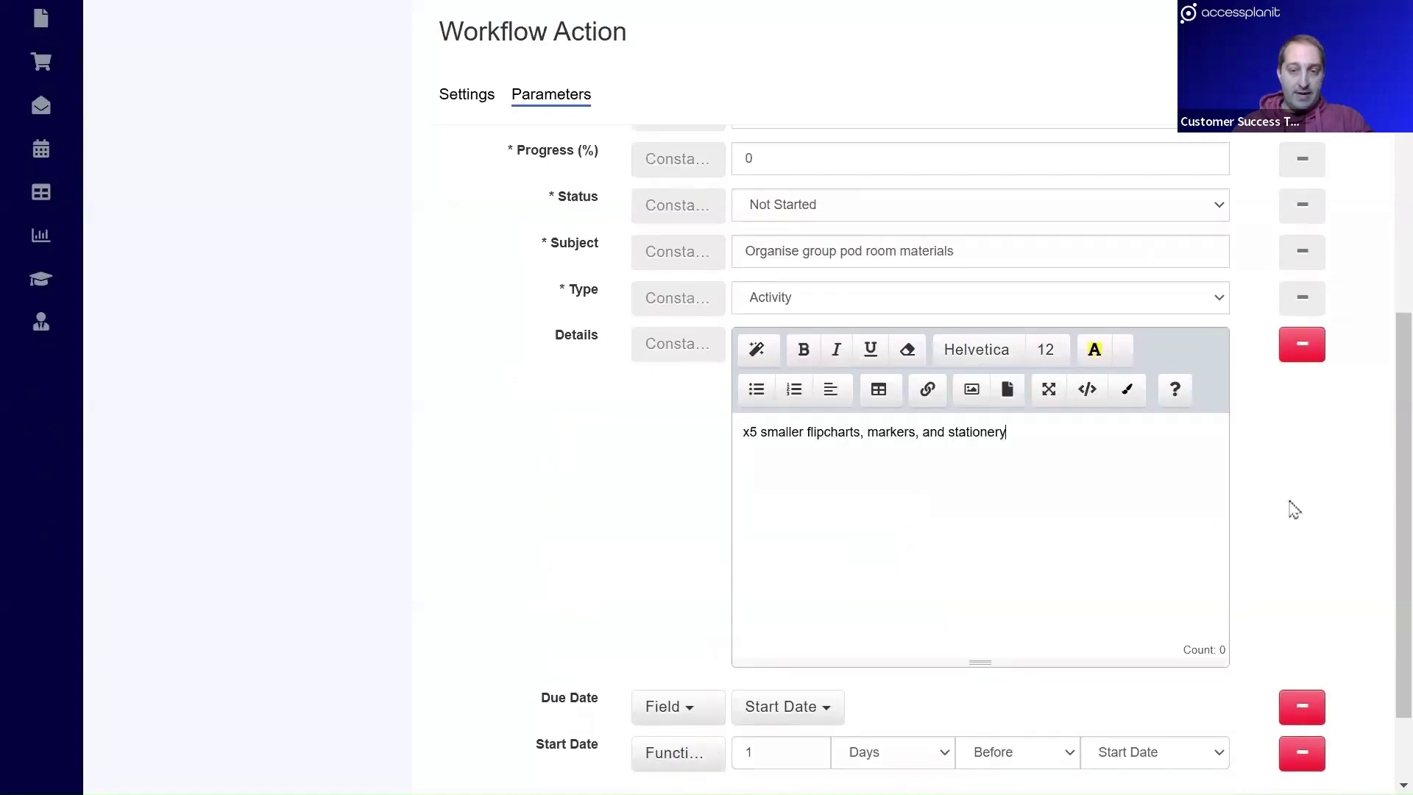
scroll(1294, 509, down, 2)
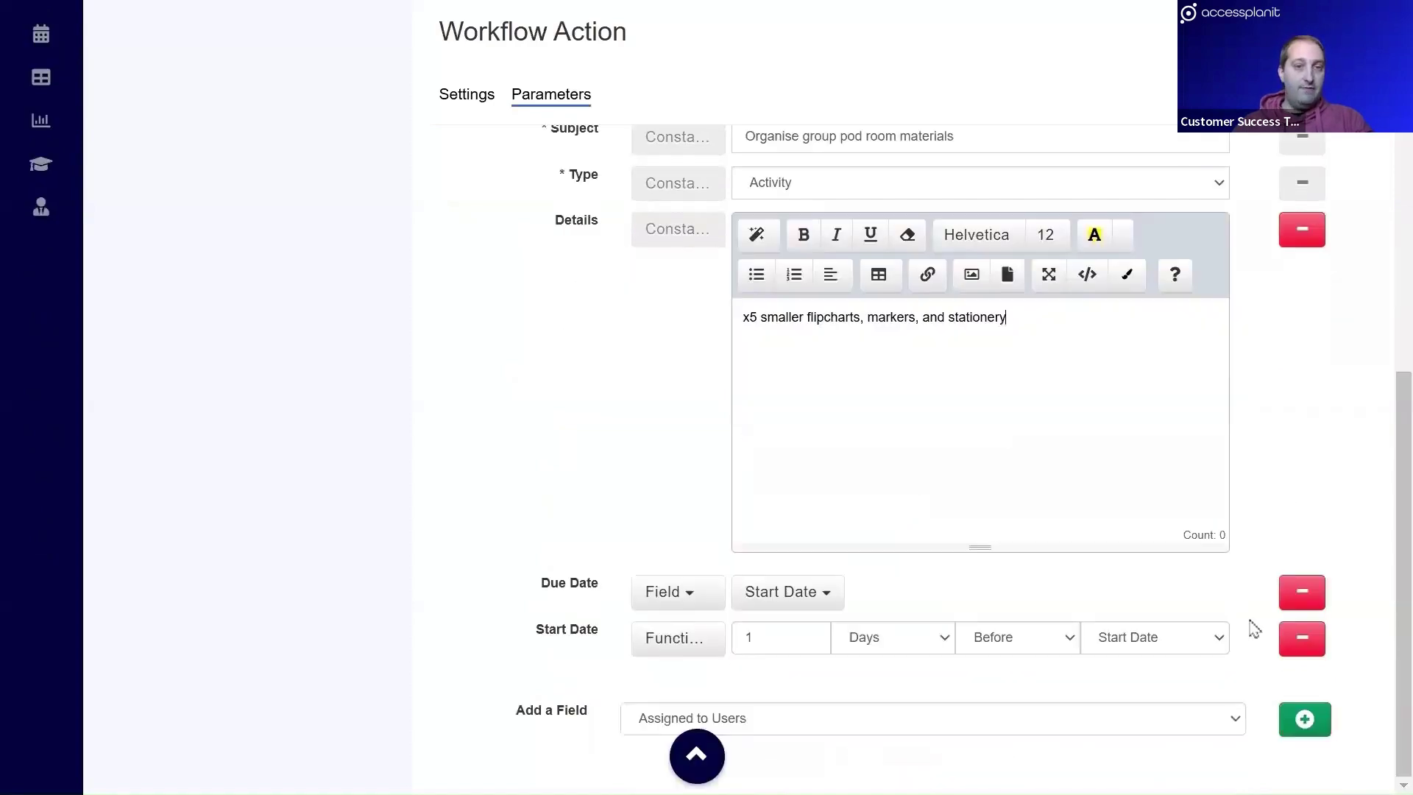
Add the Assigned to Users parameter and assign the task to one searched-for user.
click(1305, 719)
click(792, 700)
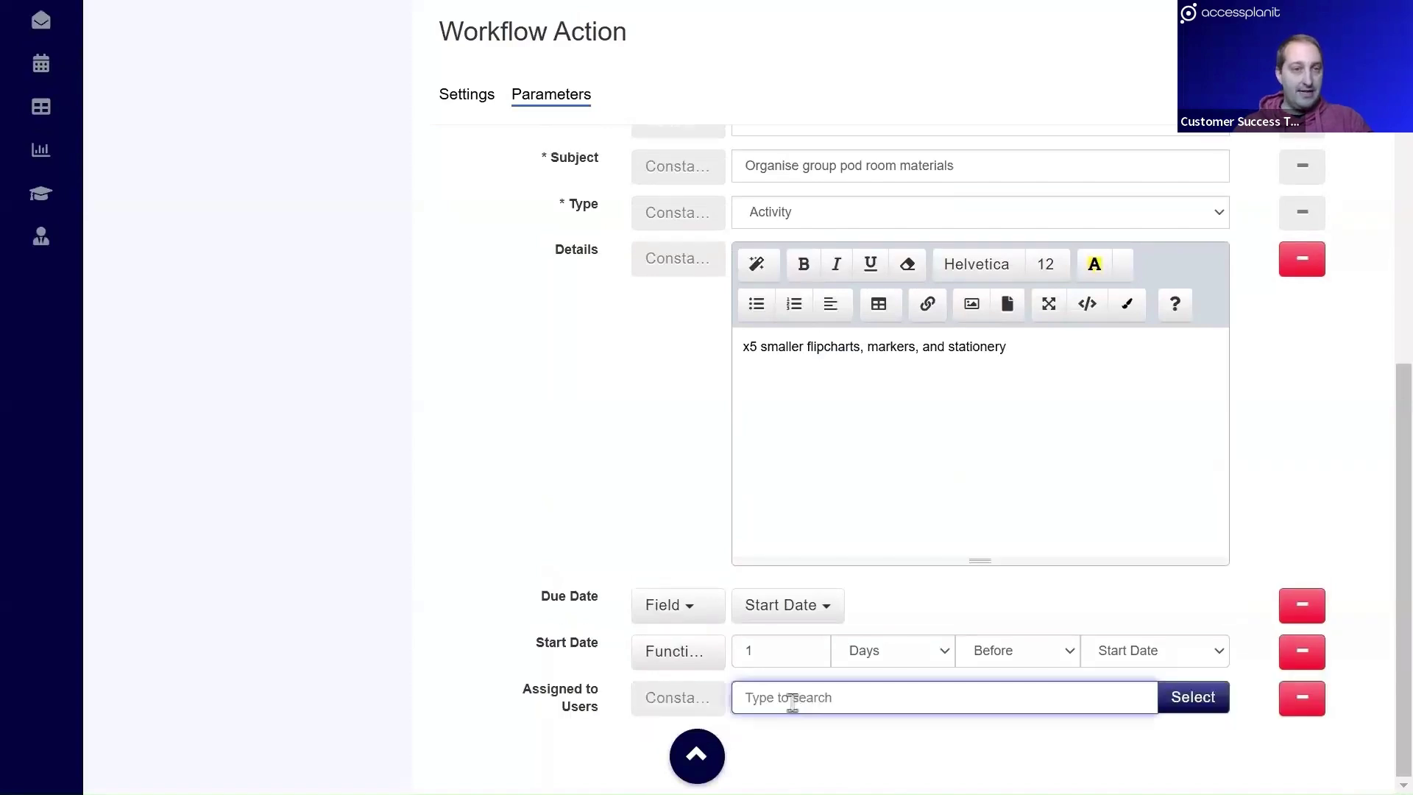
text(penelope Bicks)
click(817, 743)
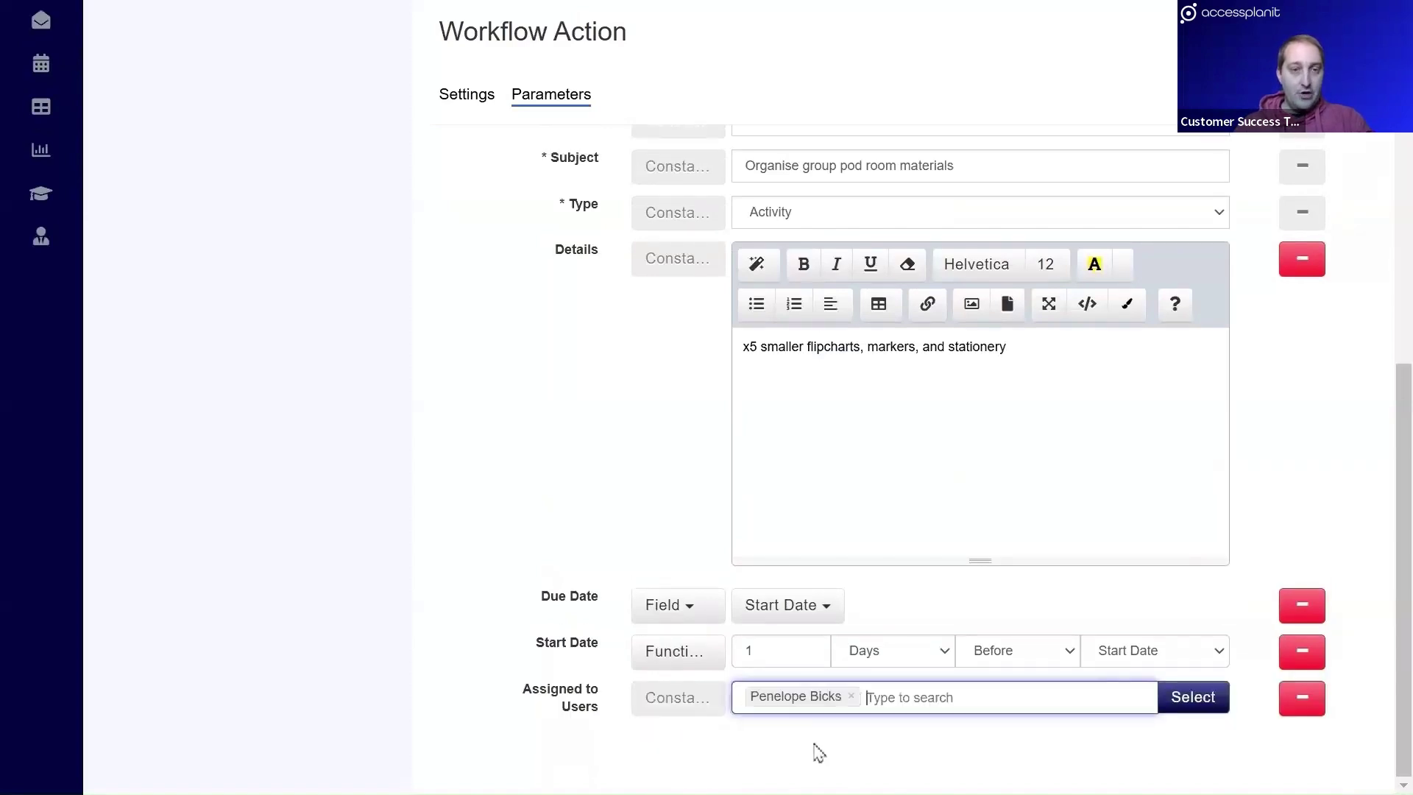
click(819, 752)
drag(1408, 657, 1373, 333)
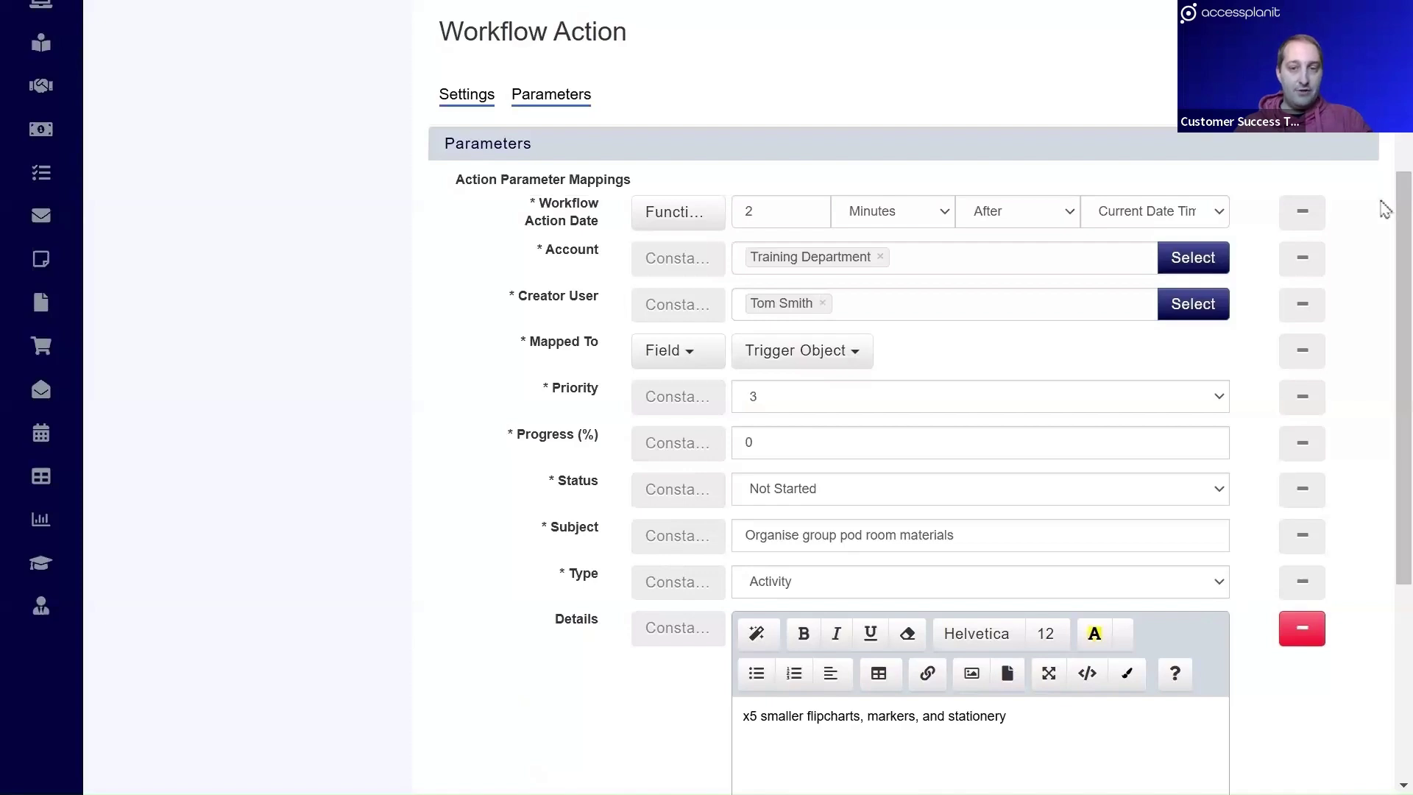
drag(1402, 223, 1402, 418)
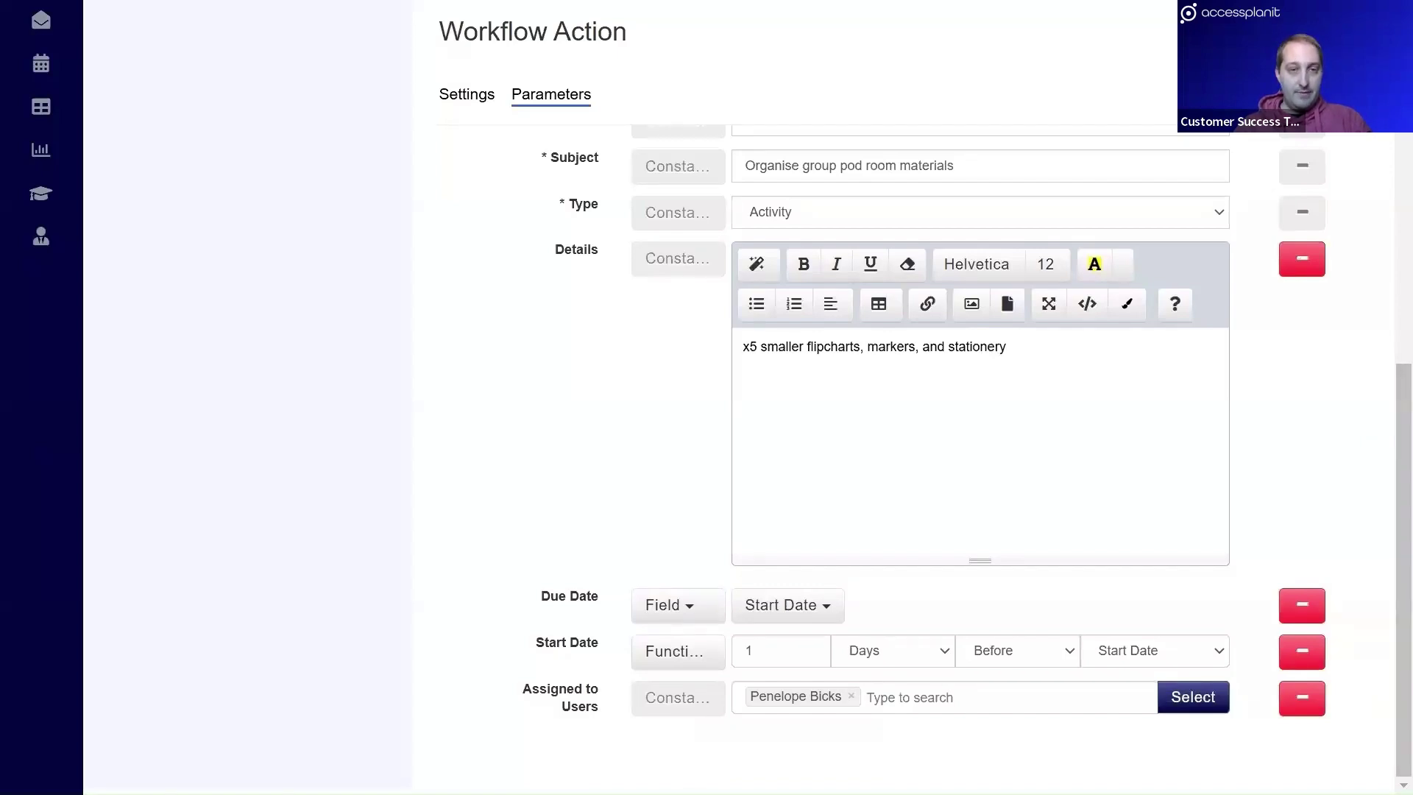
scroll(188, 177, up, 10)
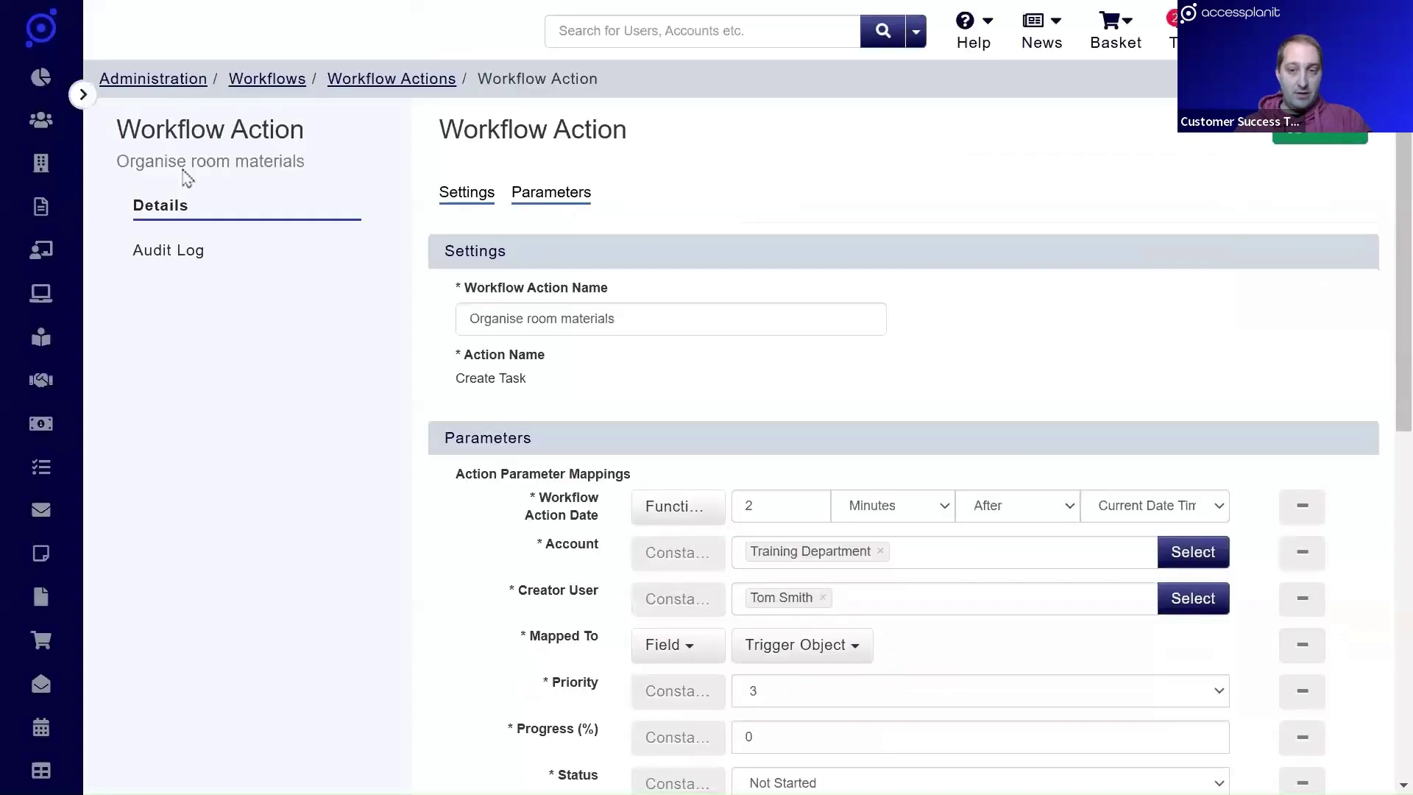
Tick Active on the Organise Room Materials workflow's Details page.
click(365, 81)
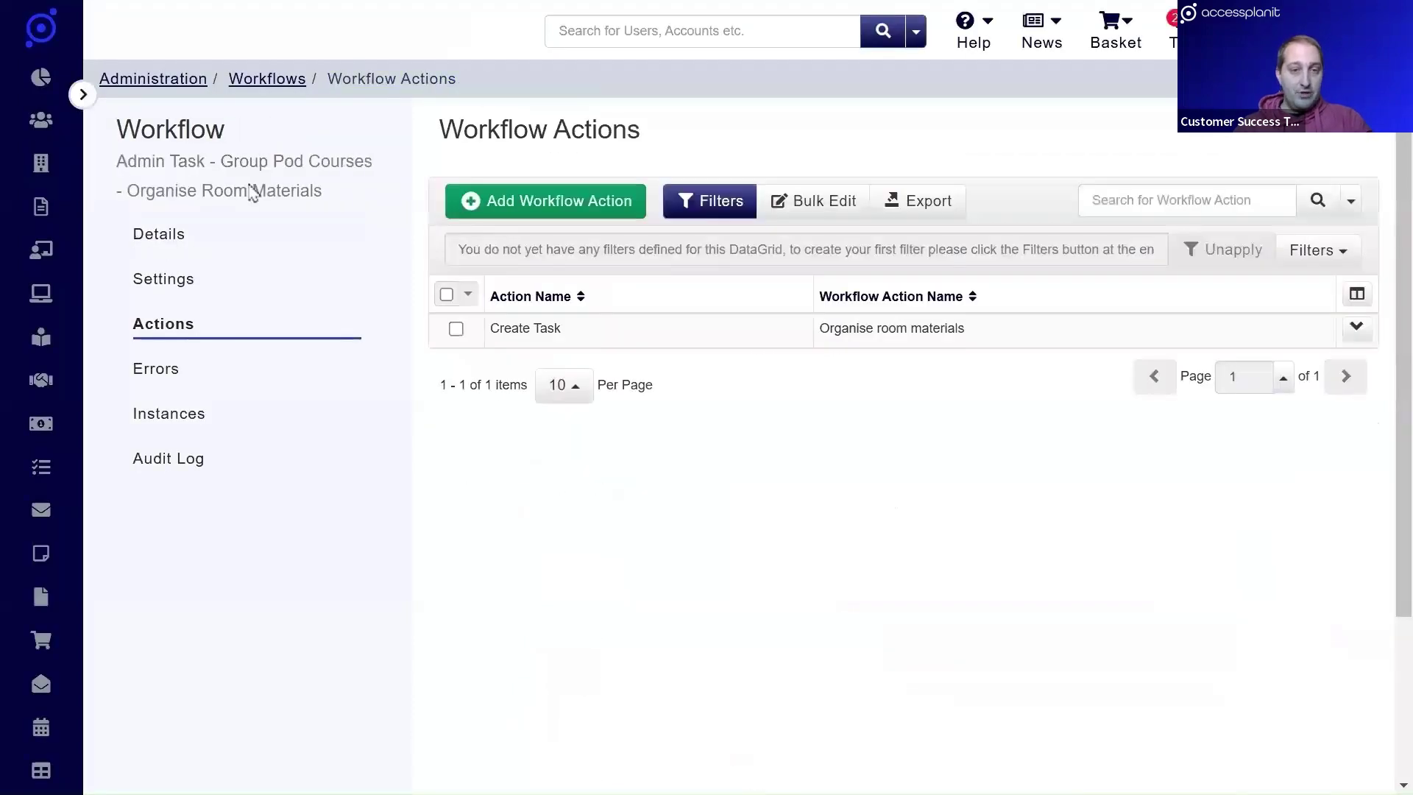
click(161, 234)
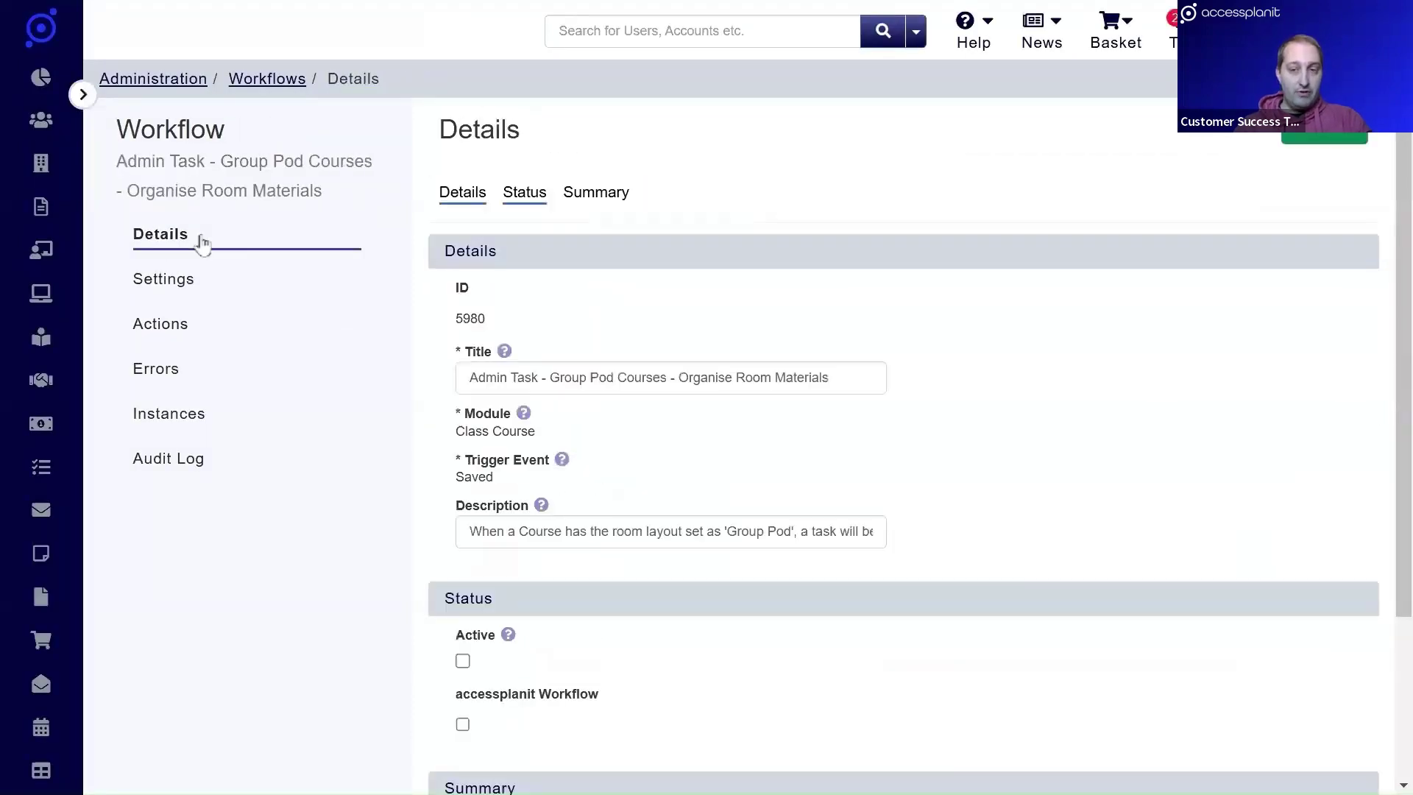
click(463, 661)
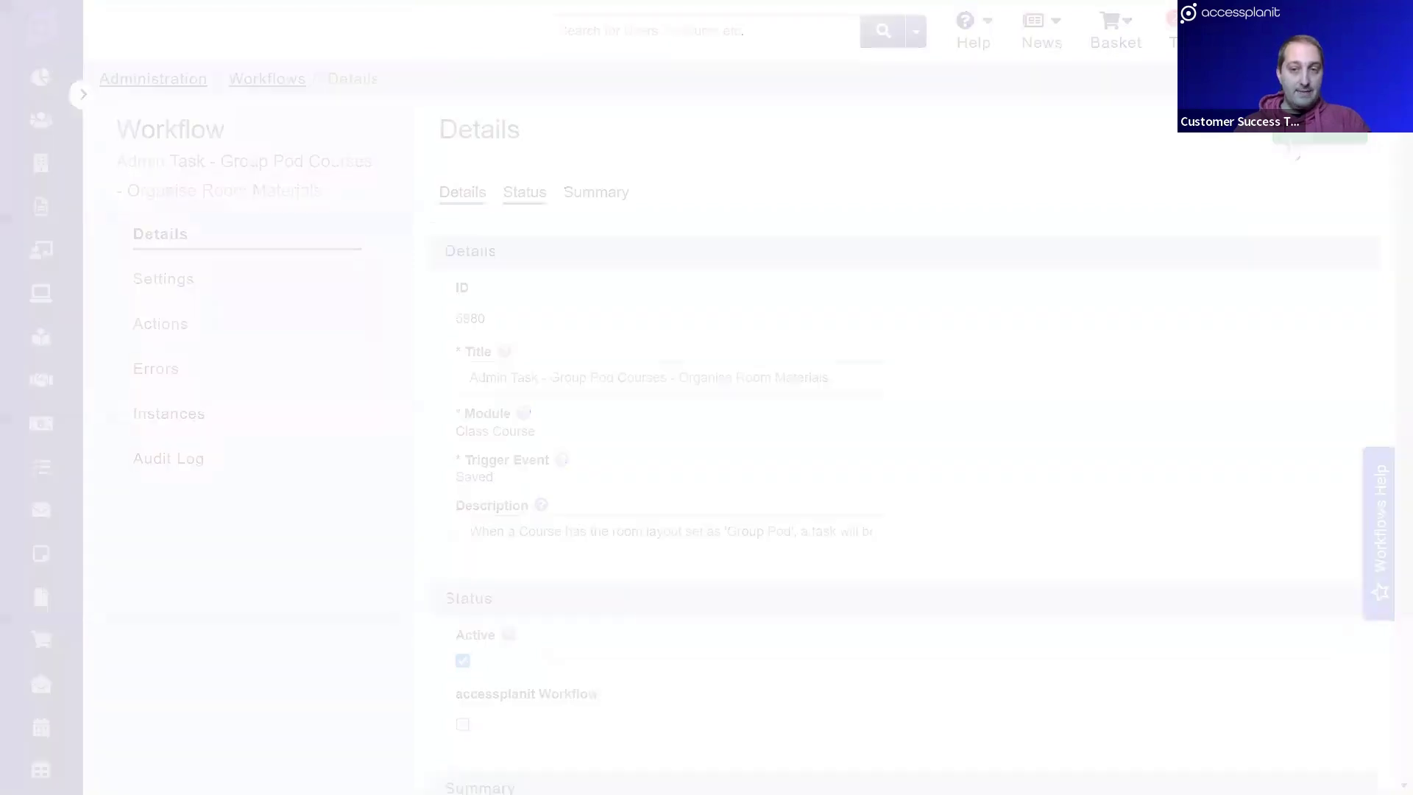
click(746, 319)
Set template Gardening Level 1, room layout Group Pods, and start date 28/11/2024.
text(gardening Level 1)
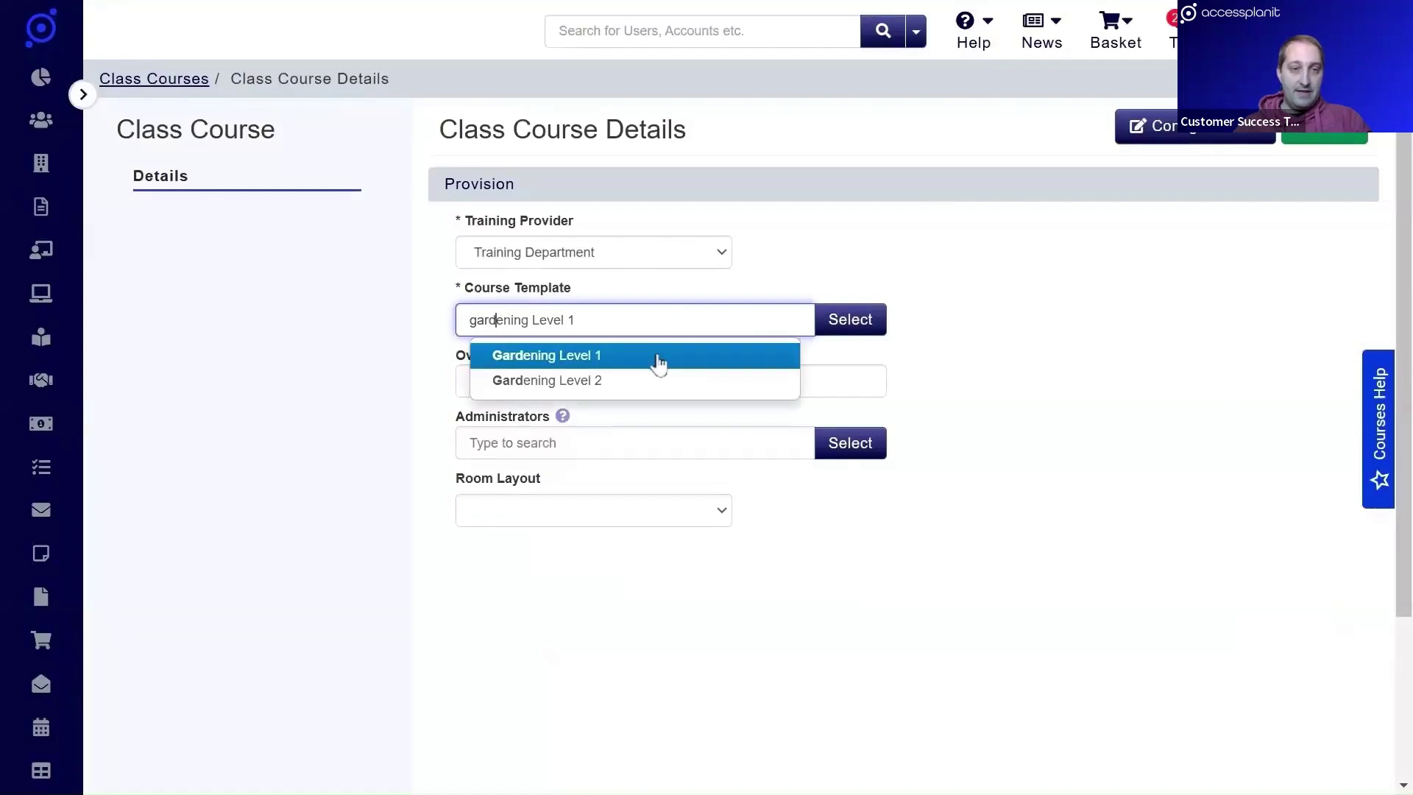
click(658, 358)
click(605, 590)
click(590, 656)
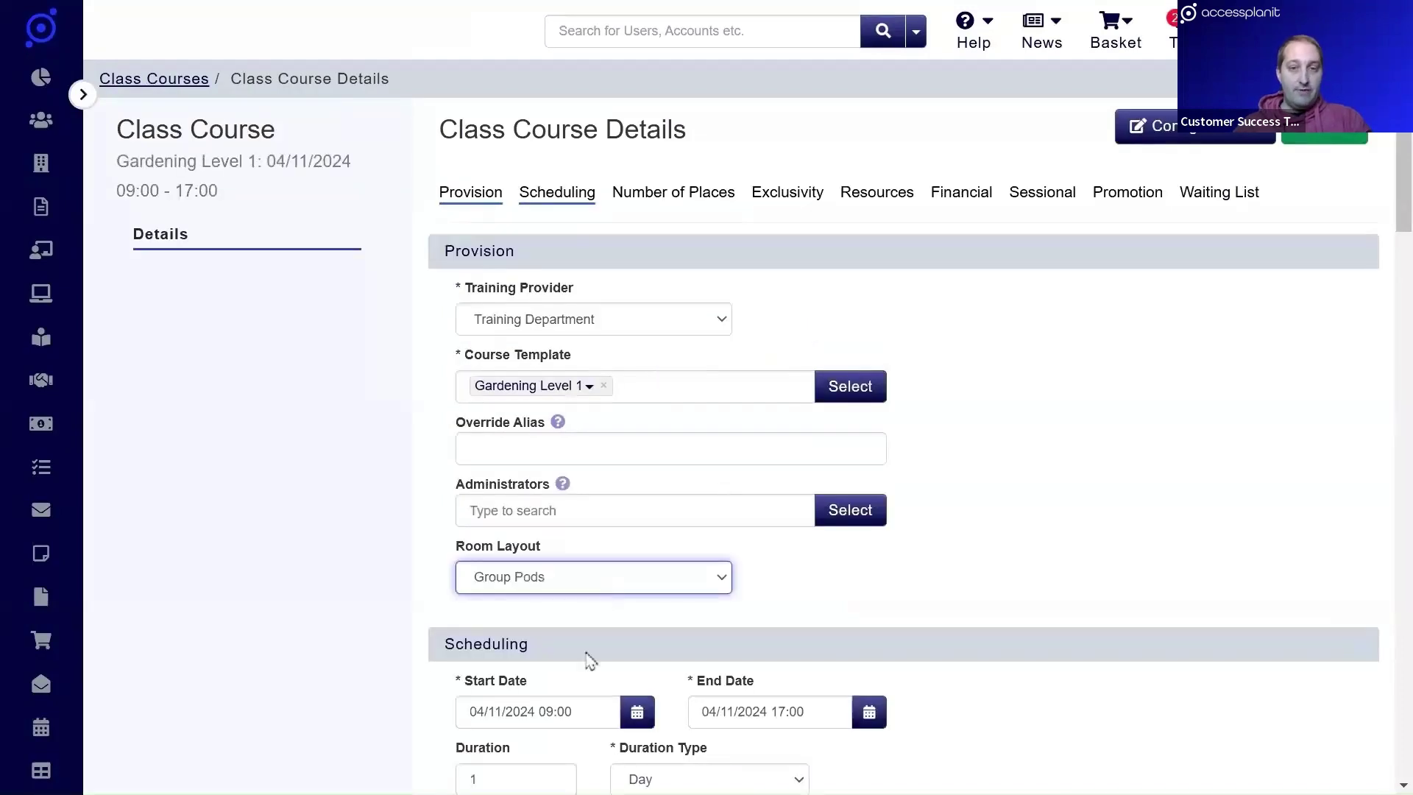
click(596, 708)
scroll(773, 508, down, 4)
click(786, 619)
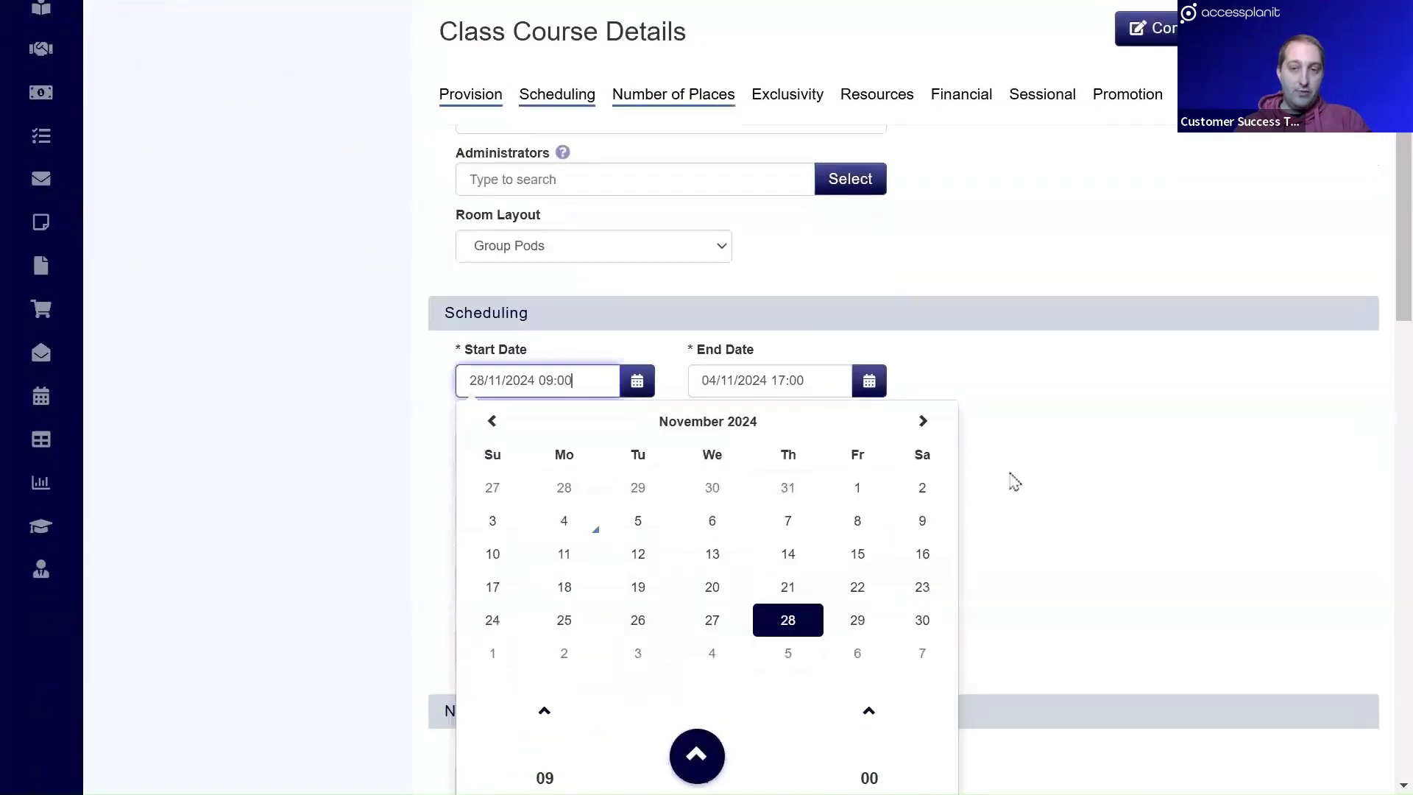
scroll(1073, 442, down, 1)
click(1073, 441)
Save the new class course and dismiss the confirmation.
scroll(1073, 442, up, 5)
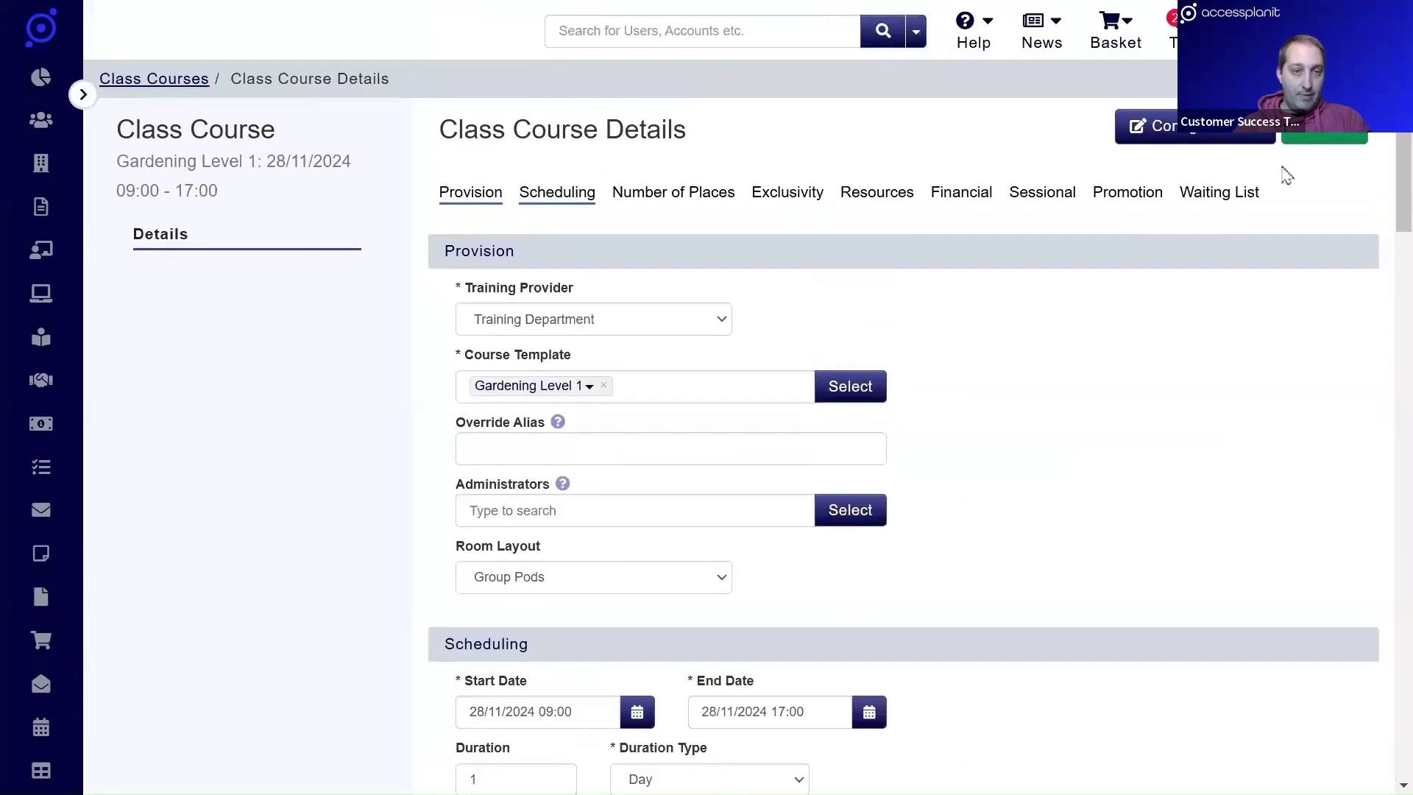
click(1338, 140)
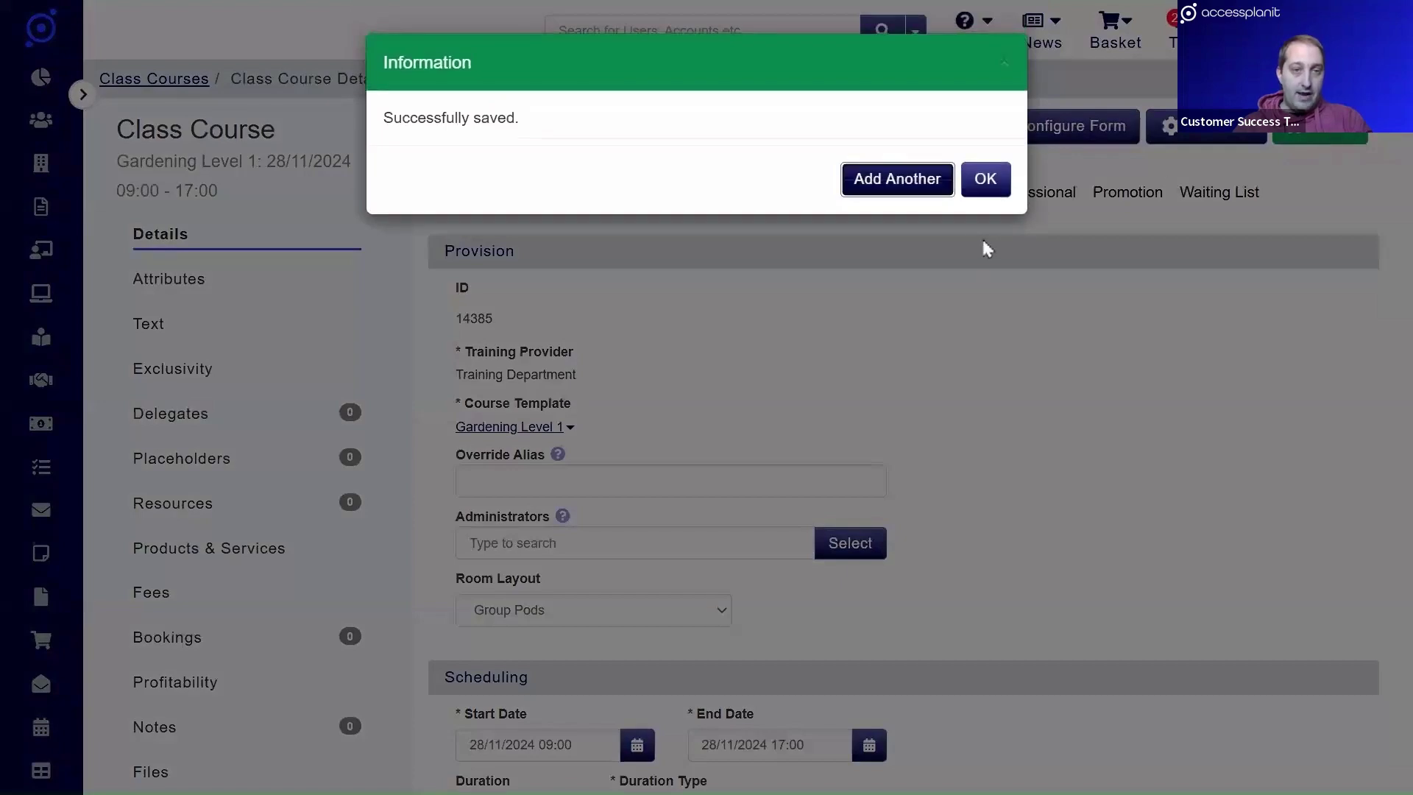
click(984, 180)
scroll(373, 413, down, 5)
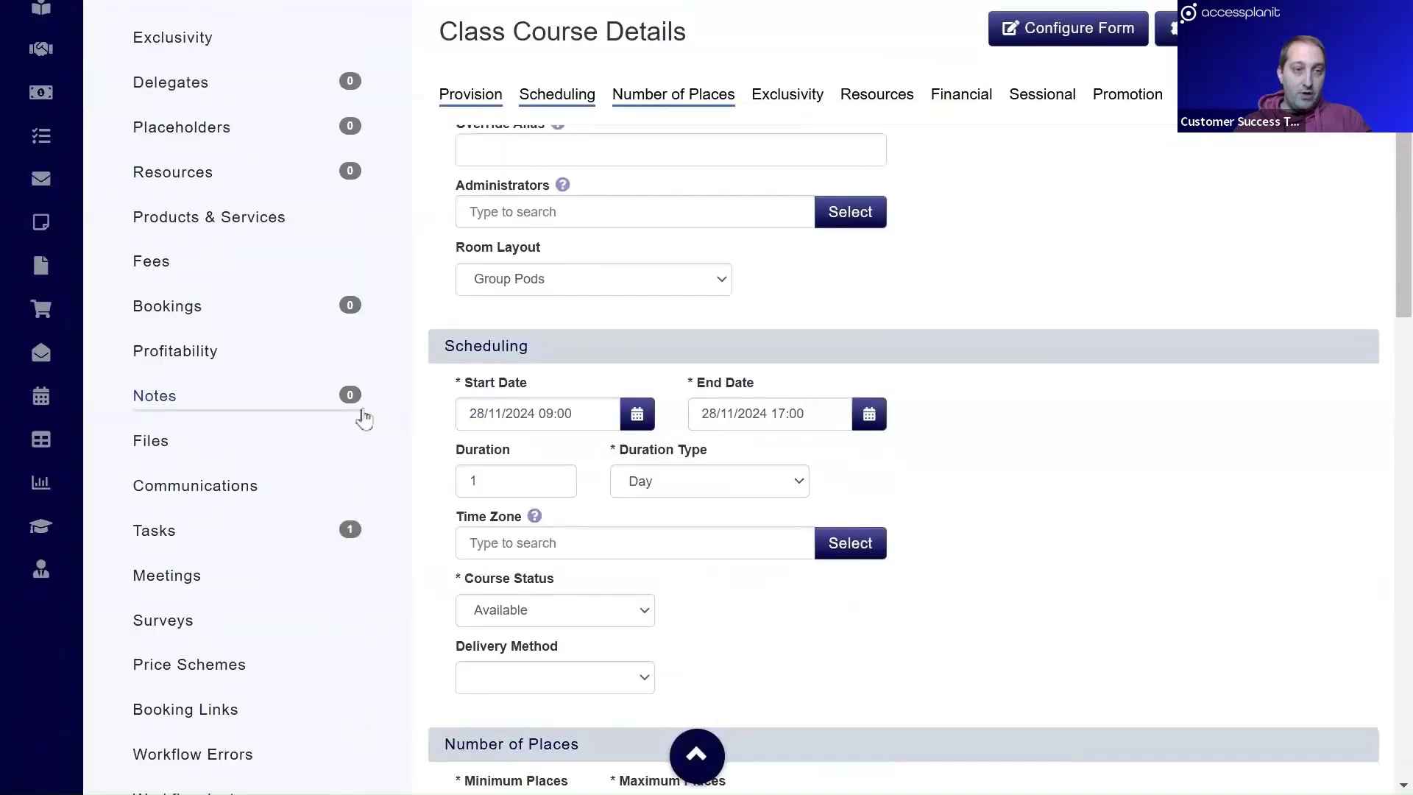
Open the Actions list of workflow instance 4047 from the course's Workflow Instances.
click(277, 524)
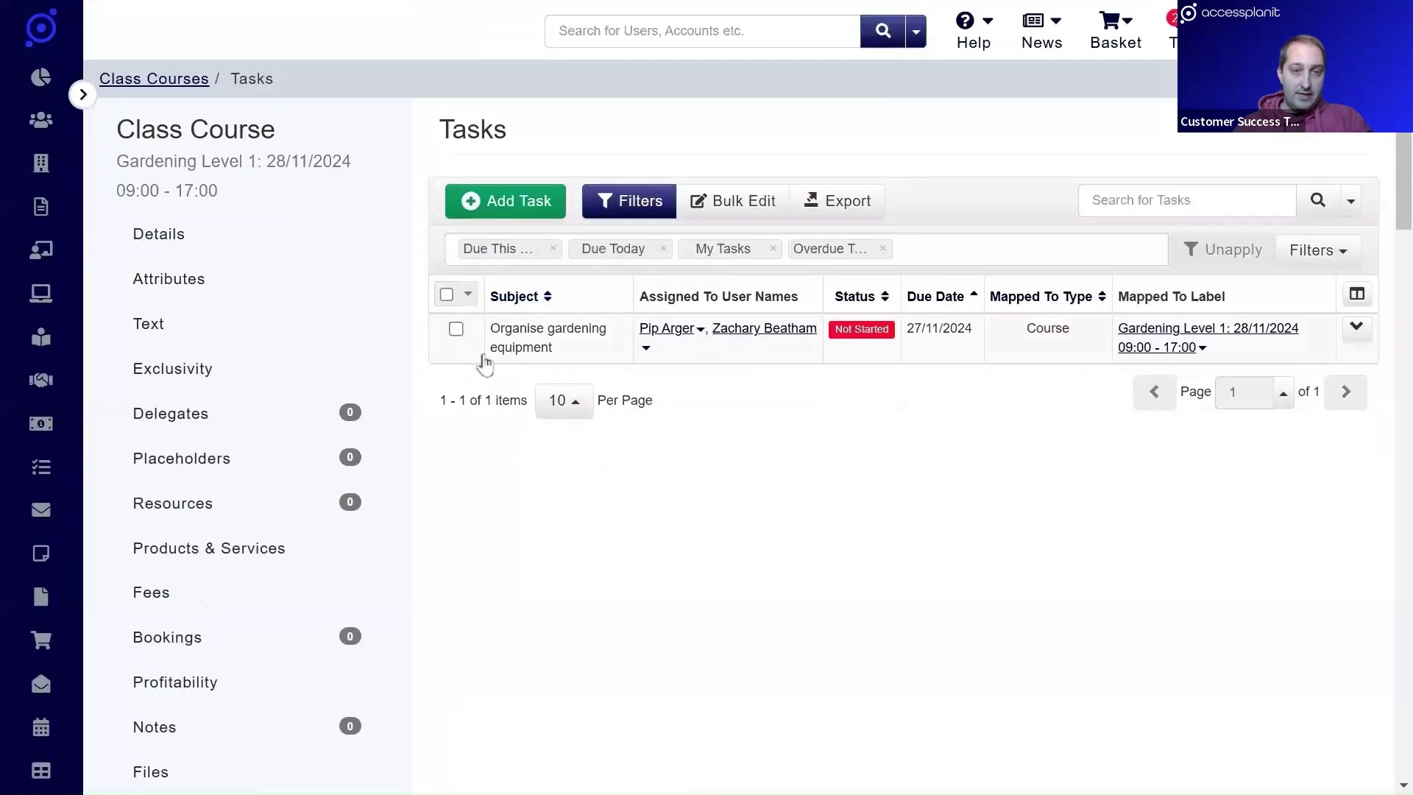
scroll(227, 489, down, 6)
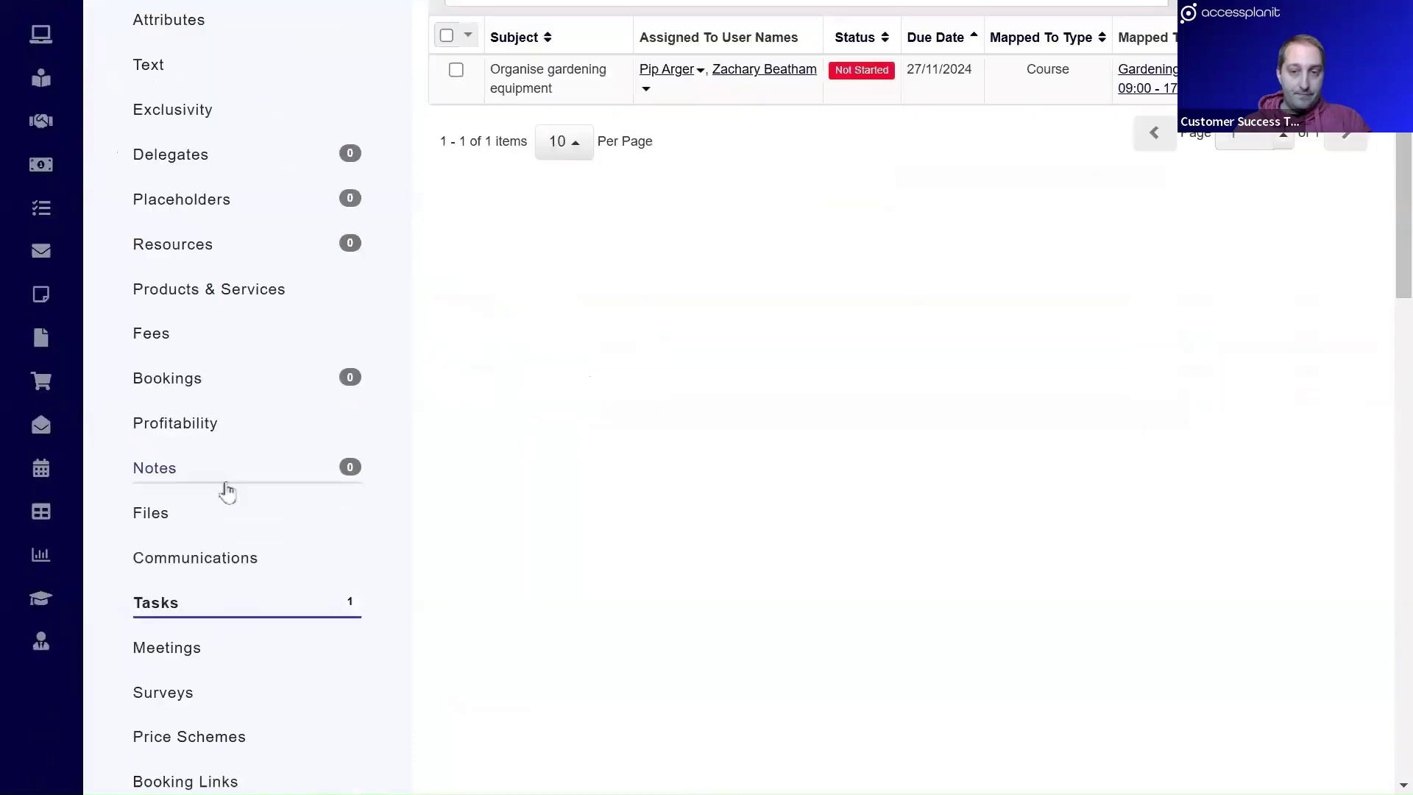
click(220, 693)
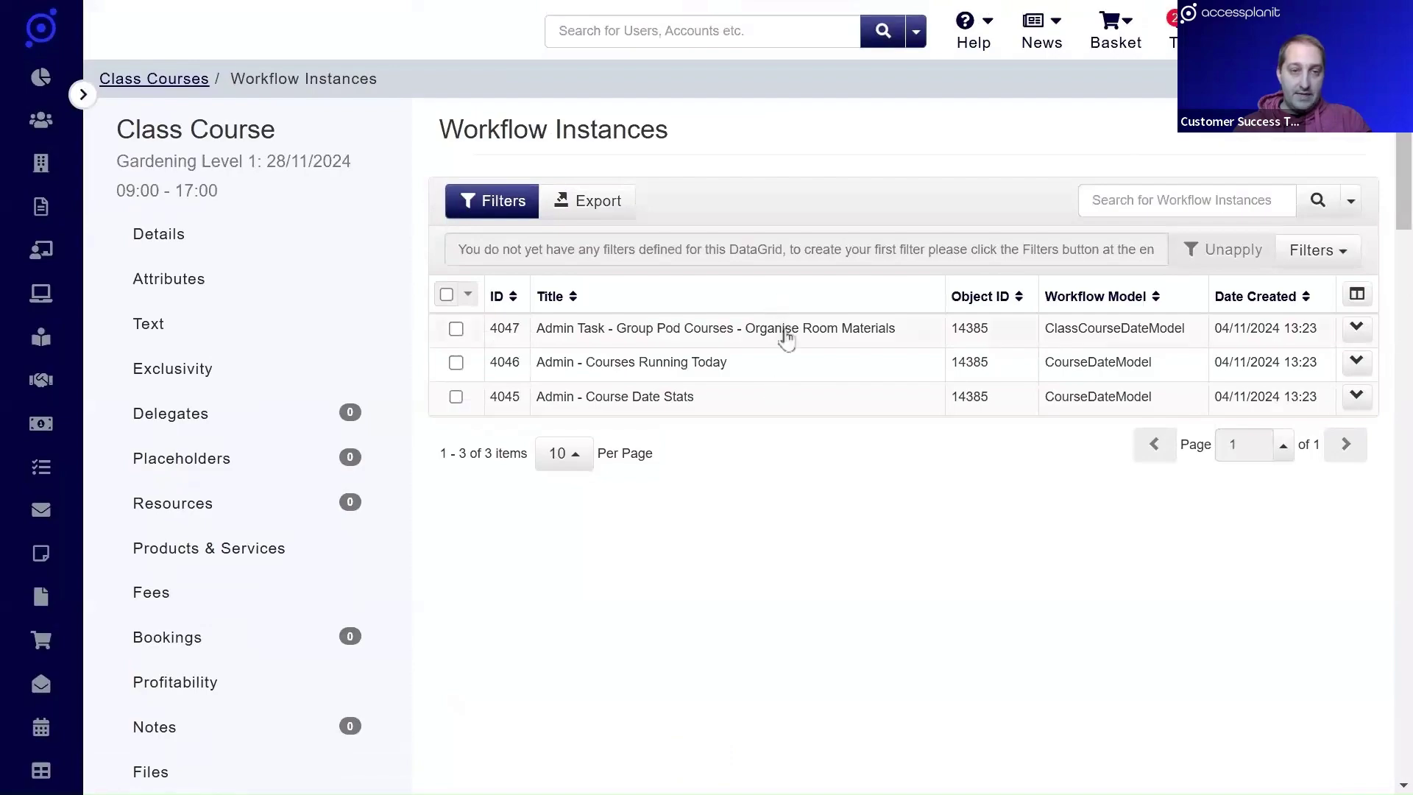
click(786, 336)
right_click(787, 335)
click(836, 353)
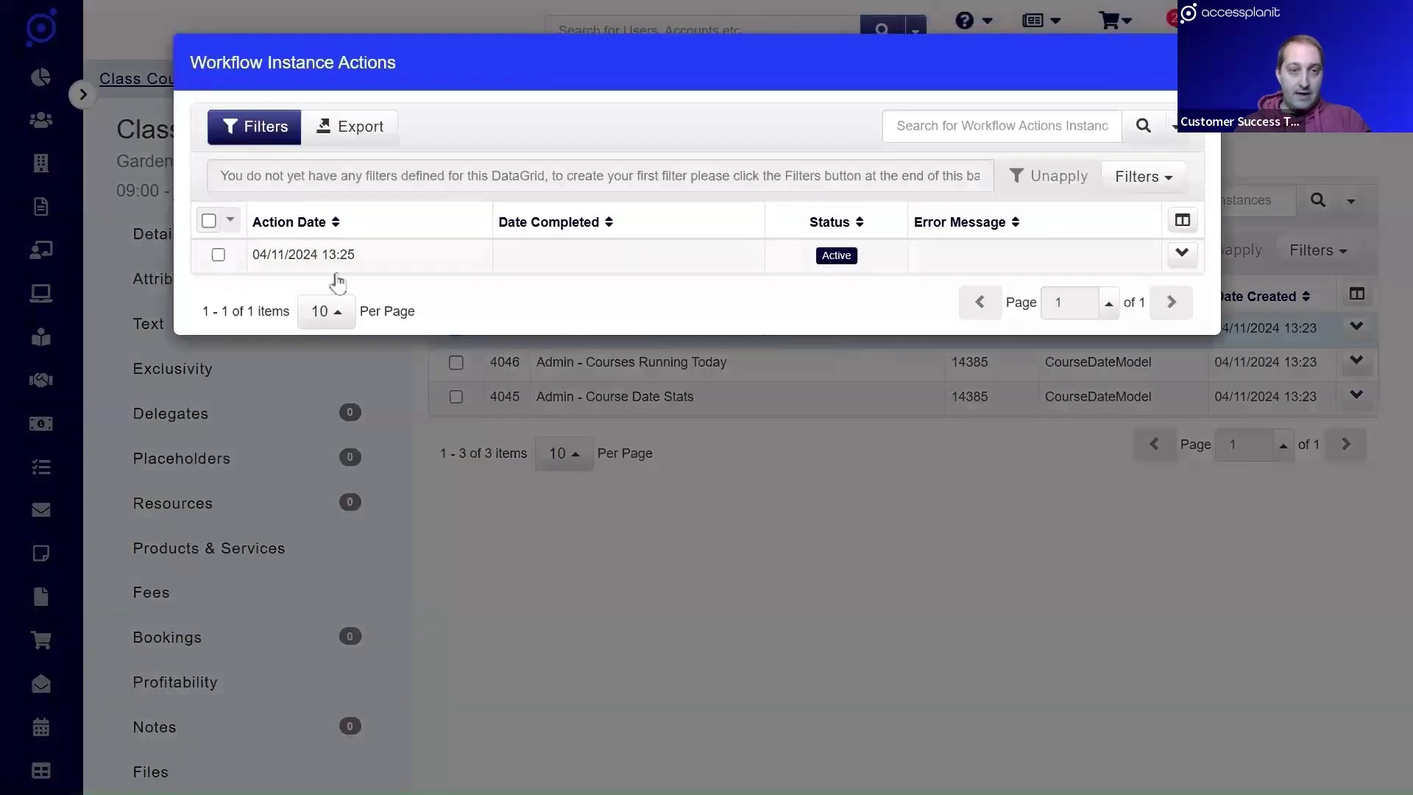
Execute the pending action, confirm with Yes, and return to the course's Tasks.
right_click(424, 269)
click(491, 278)
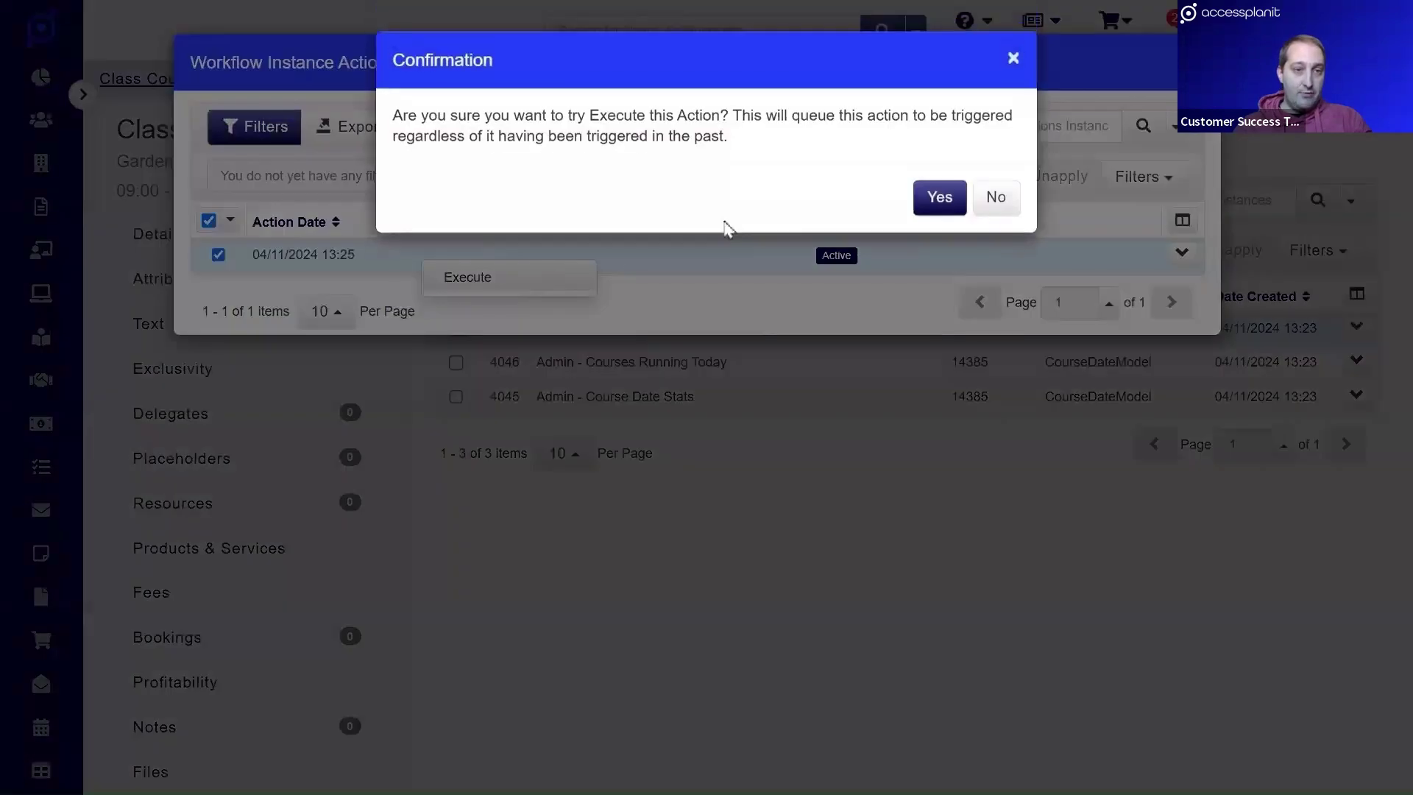
click(938, 201)
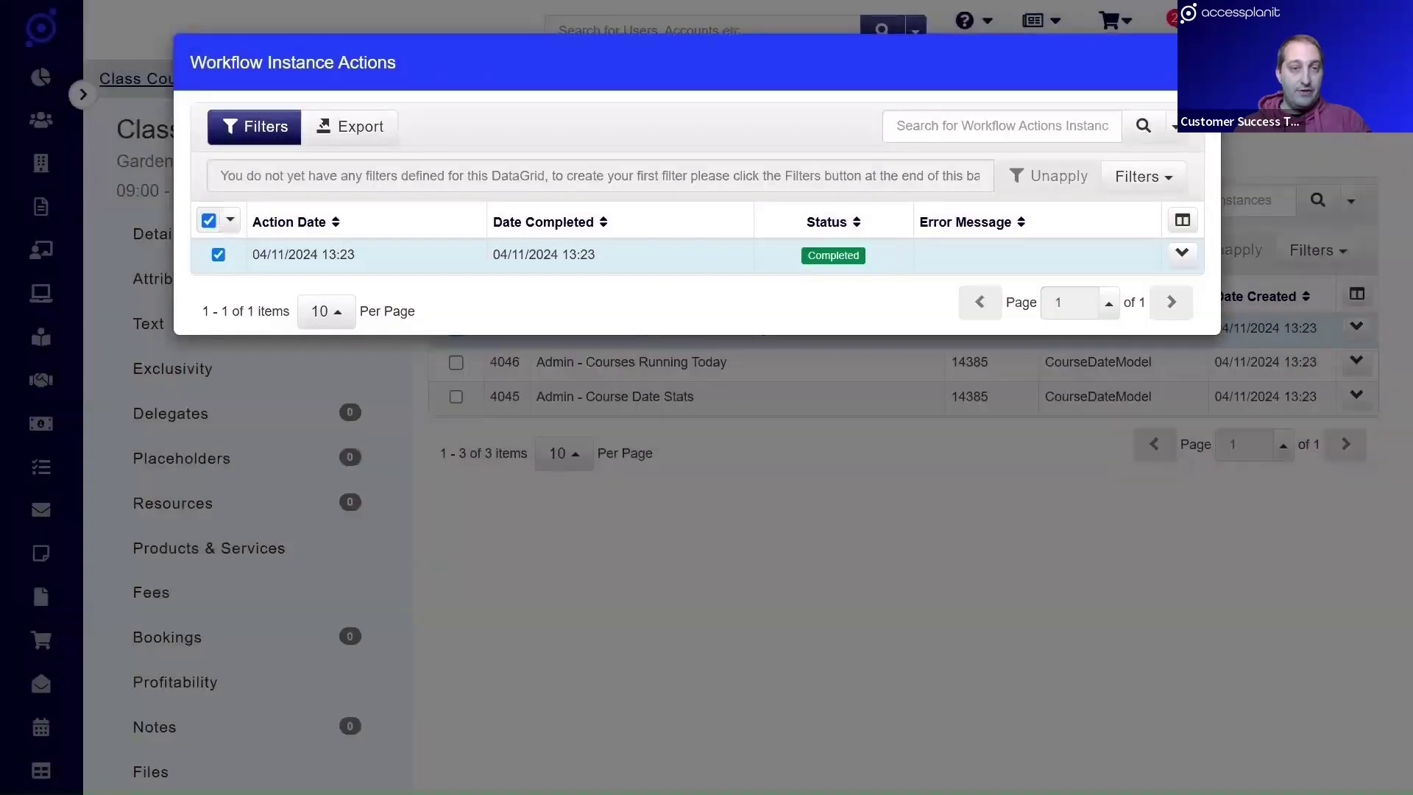
click(195, 442)
scroll(198, 707, down, 3)
click(216, 666)
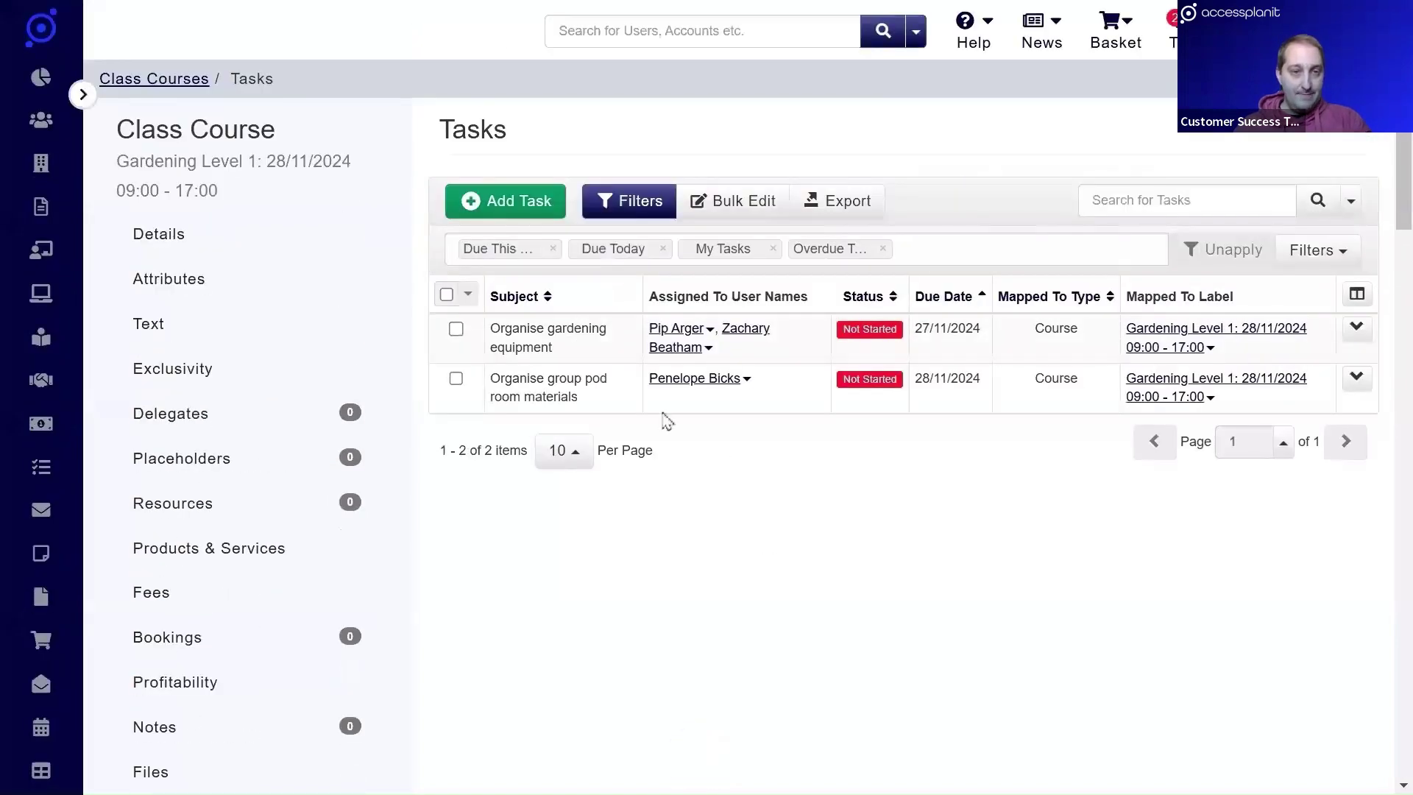
Review the Organise group pod room materials task details, then advance to the multiple-items slide.
click(558, 403)
right_click(558, 402)
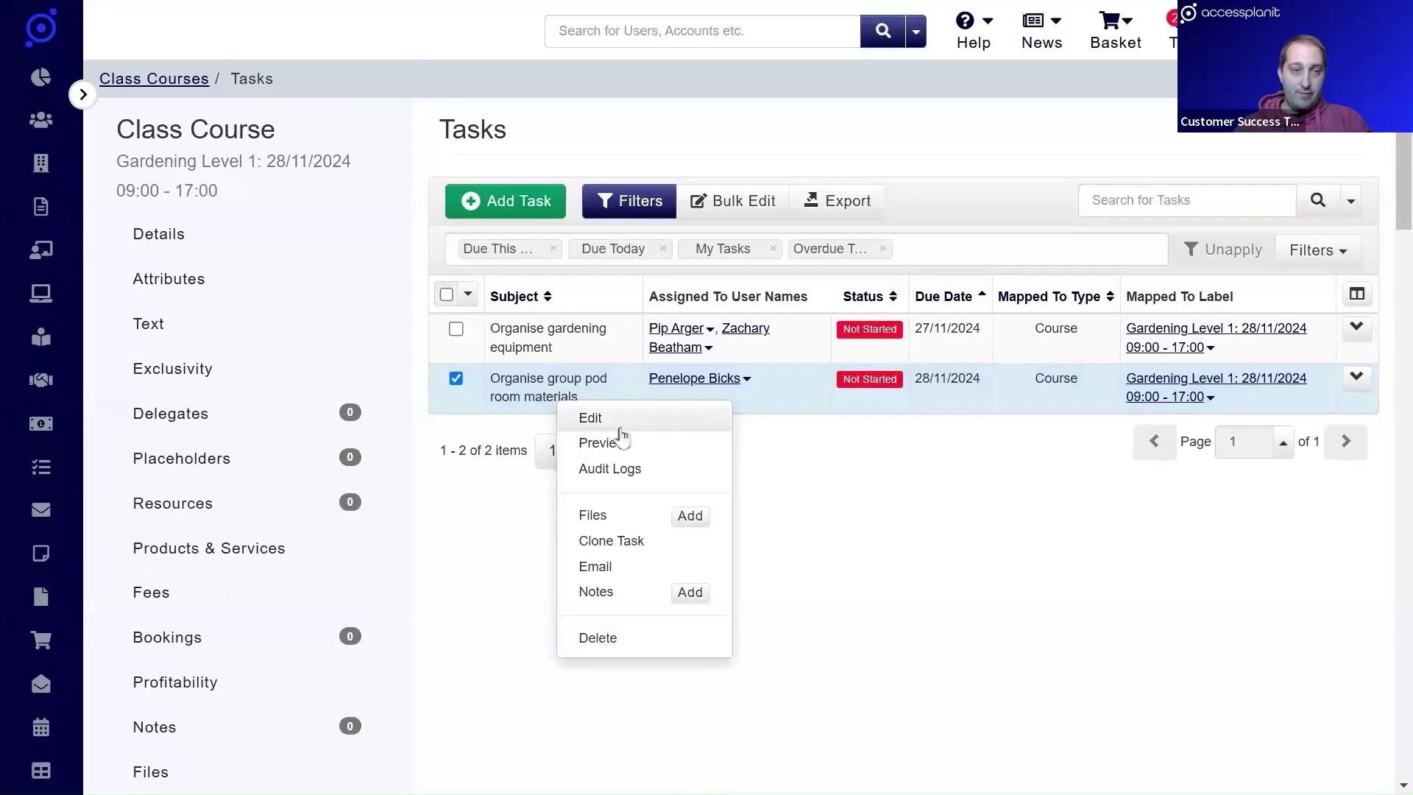
click(591, 418)
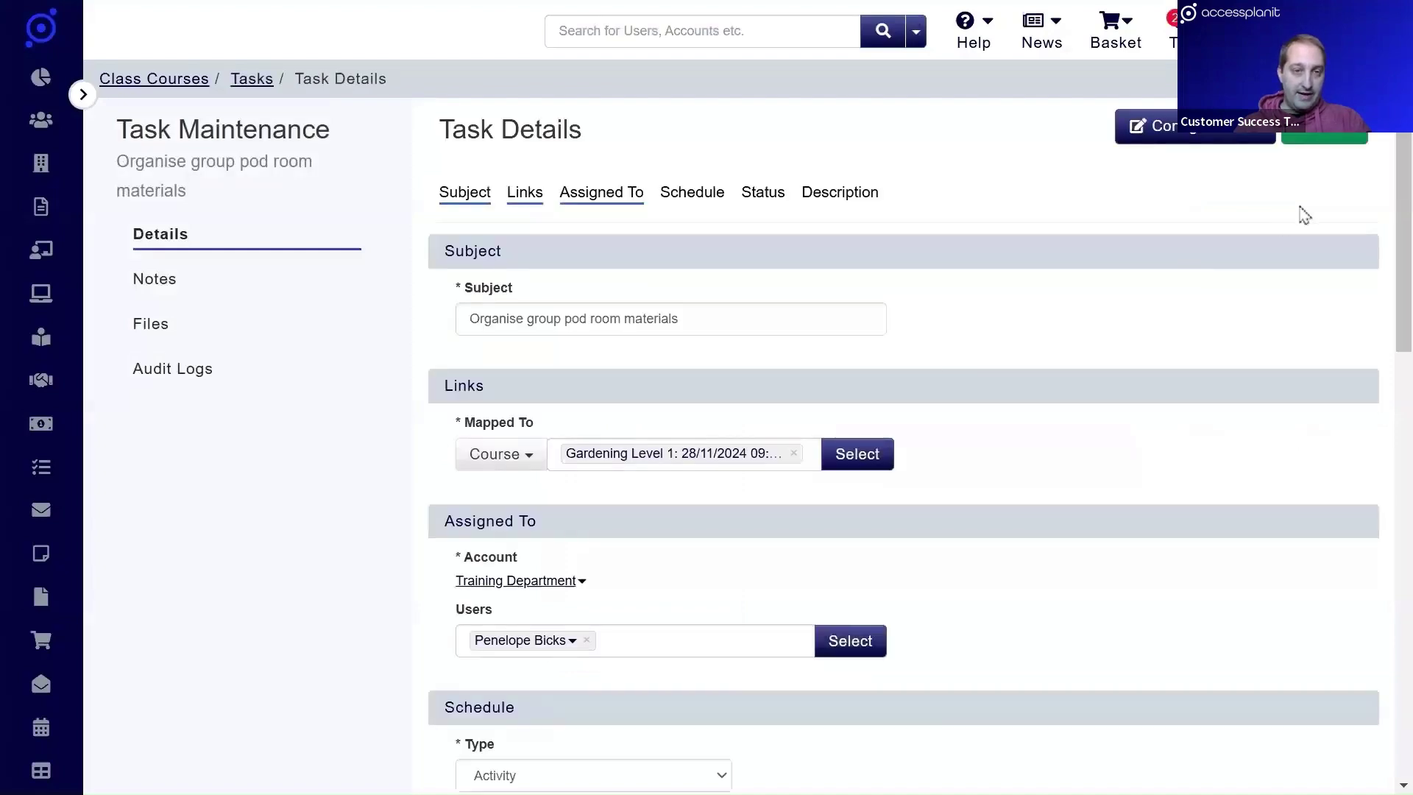
drag(1404, 200, 1403, 599)
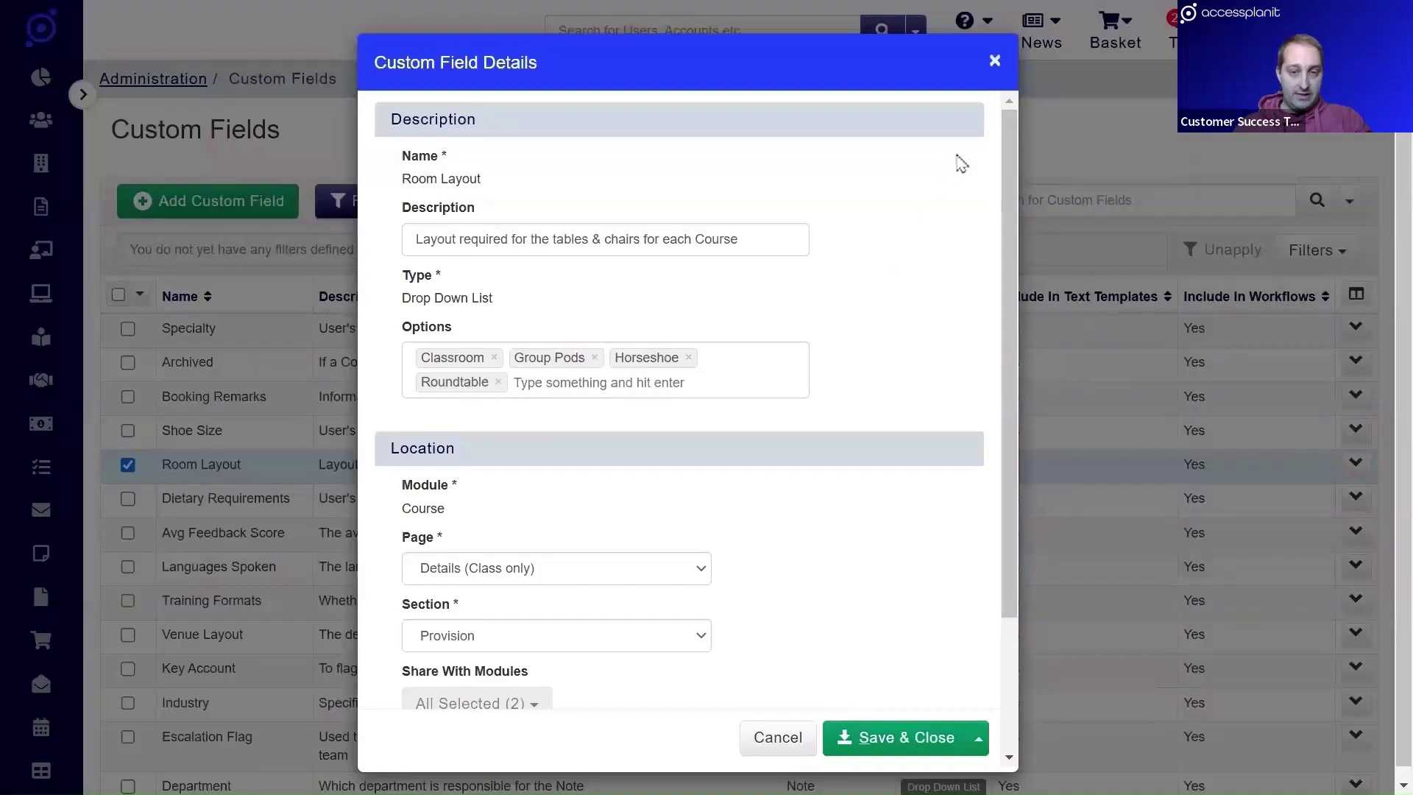
click(996, 61)
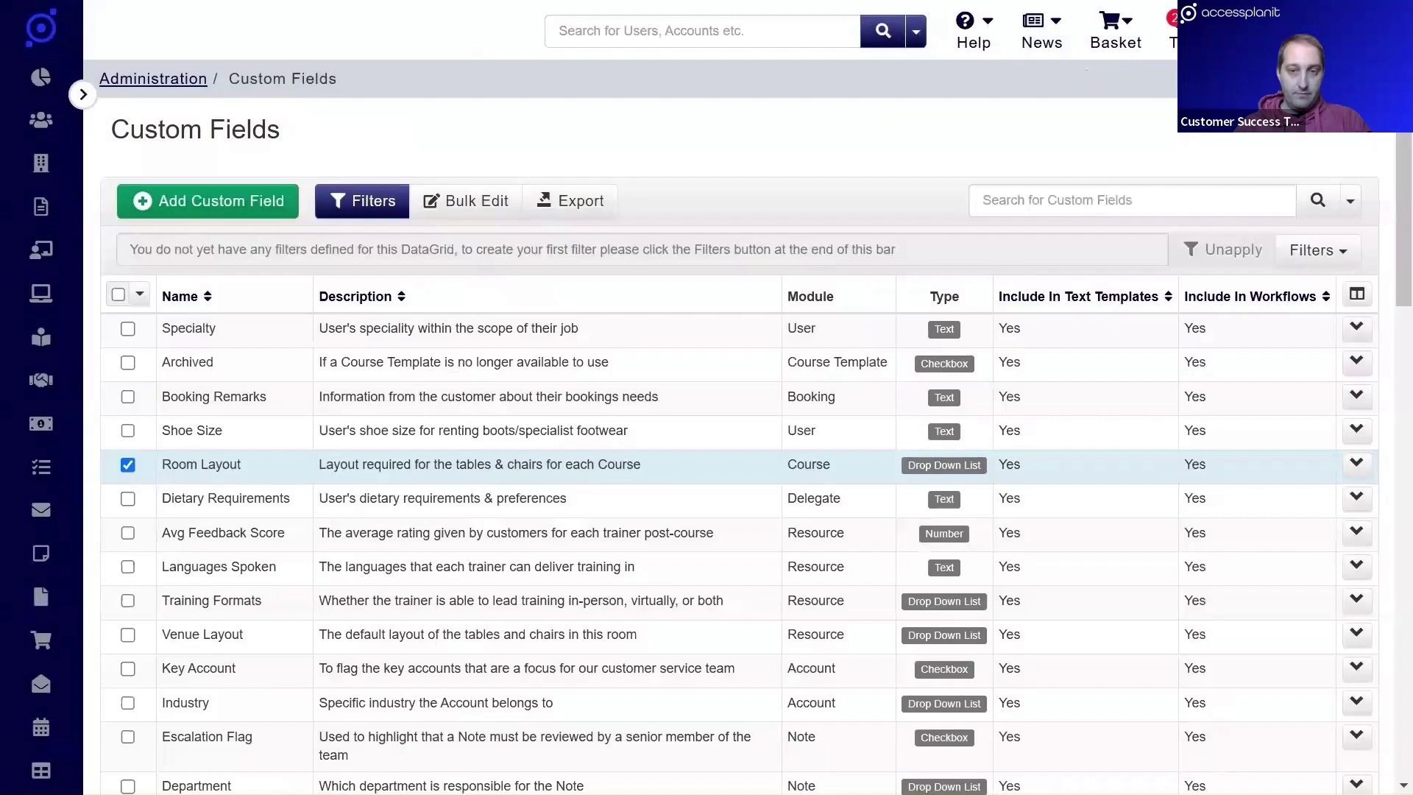
key(alt+Tab)
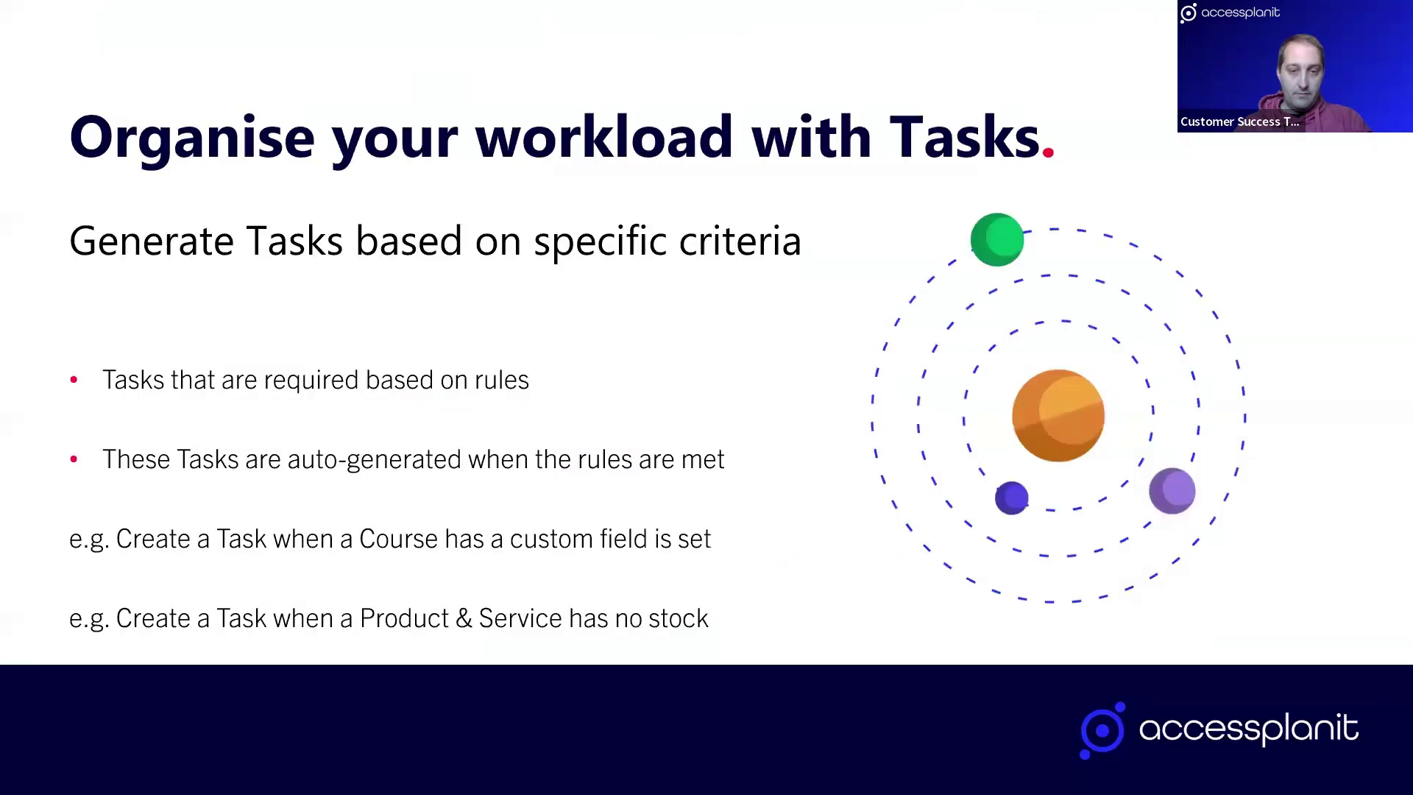
key(Right)
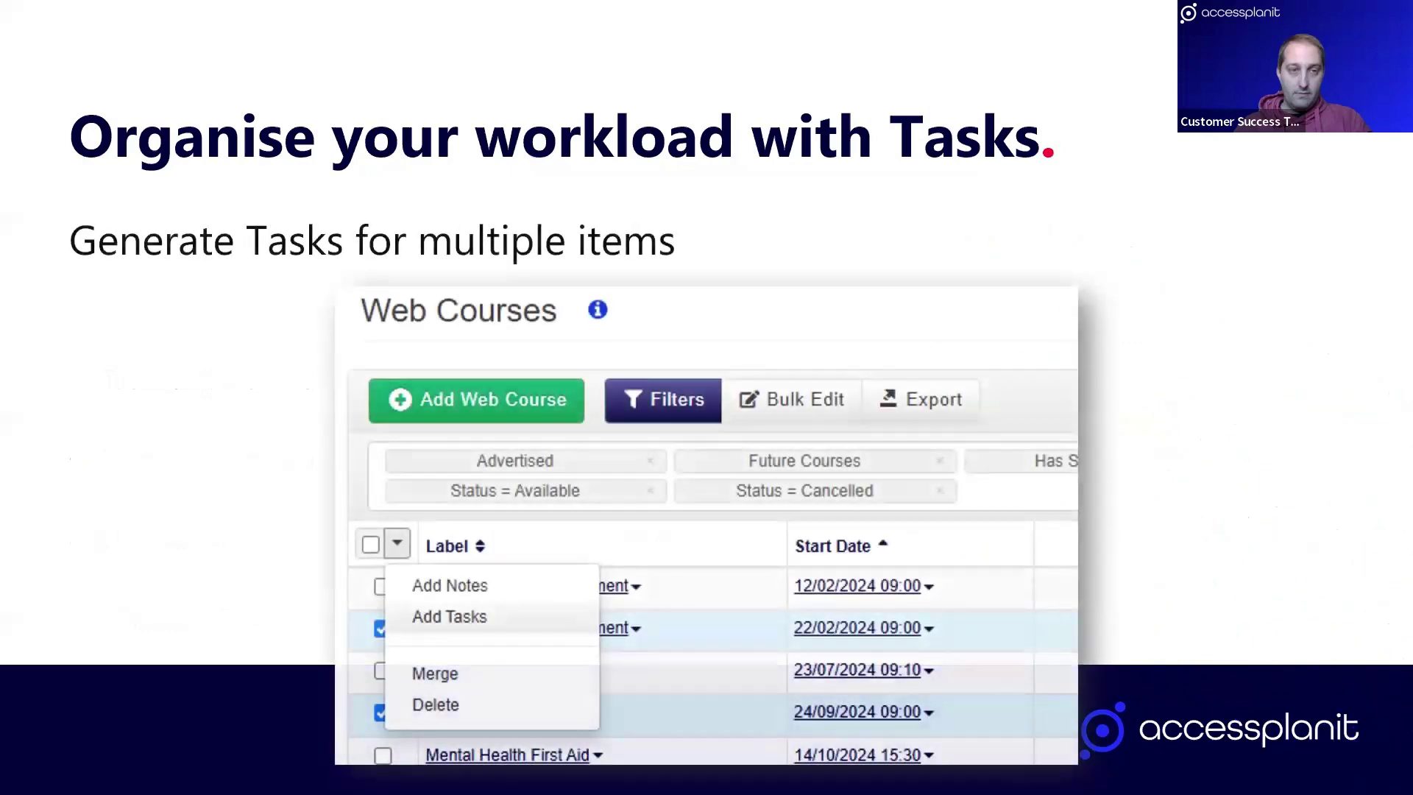
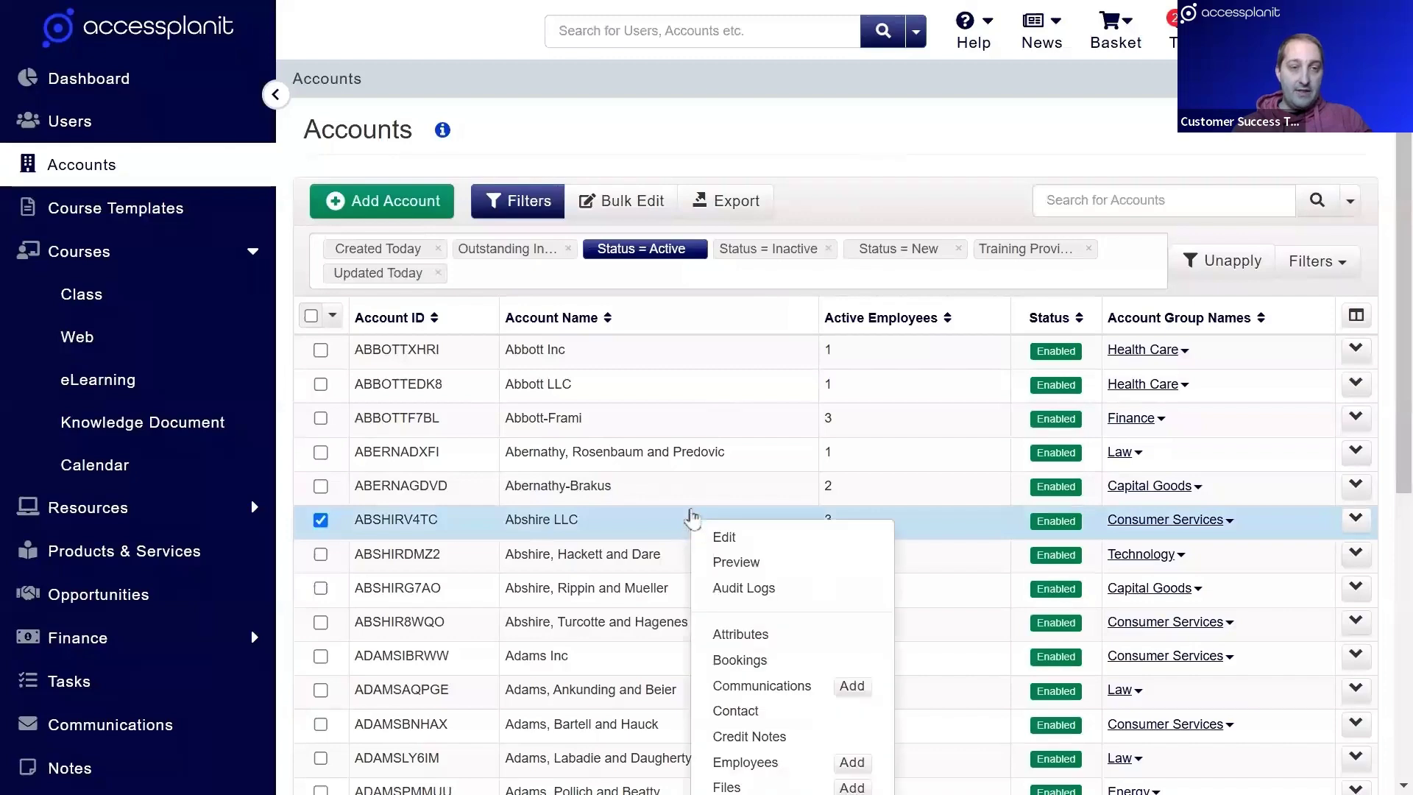
Start a new note on Abshire LLC with subject 'Excellent feedback following in-house course'.
scroll(707, 544, down, 5)
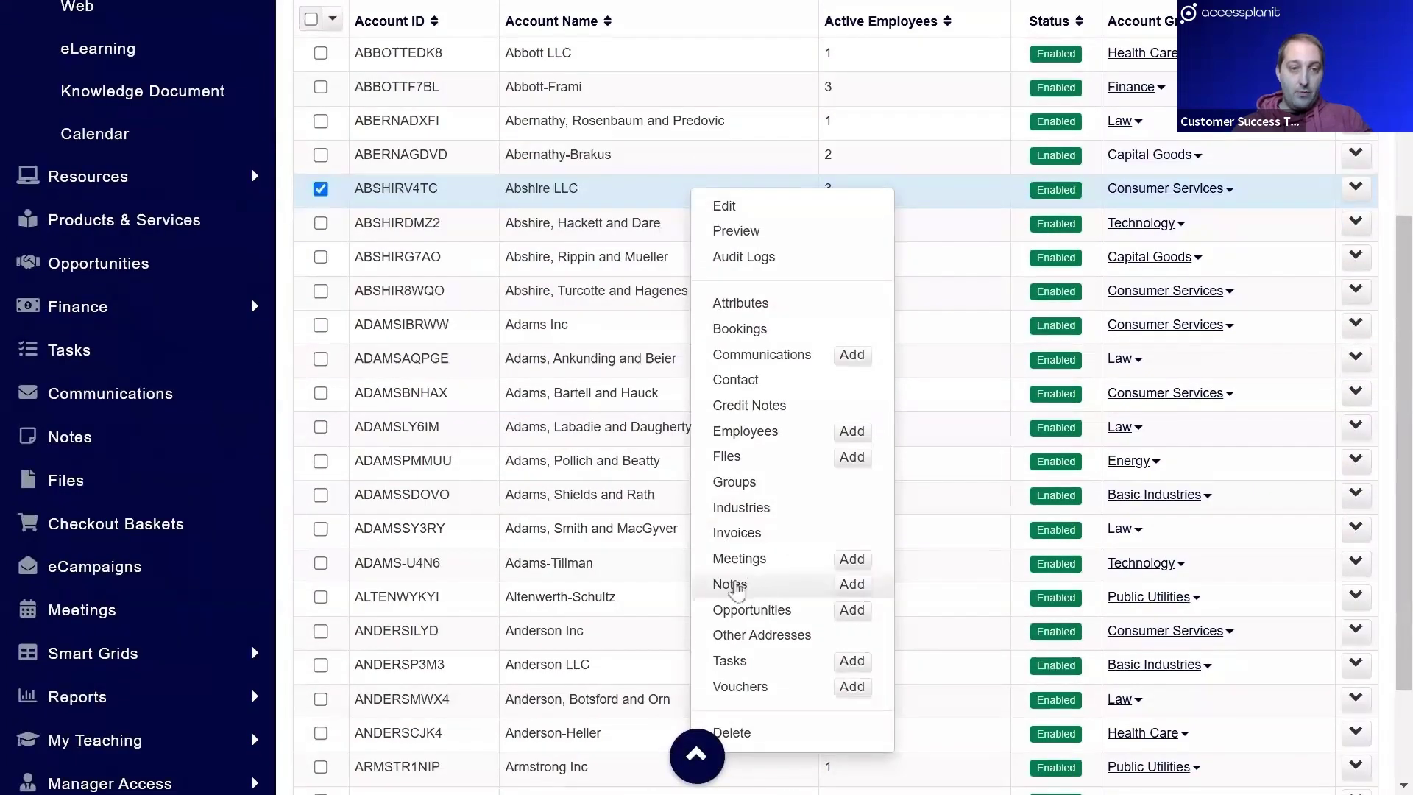
click(764, 590)
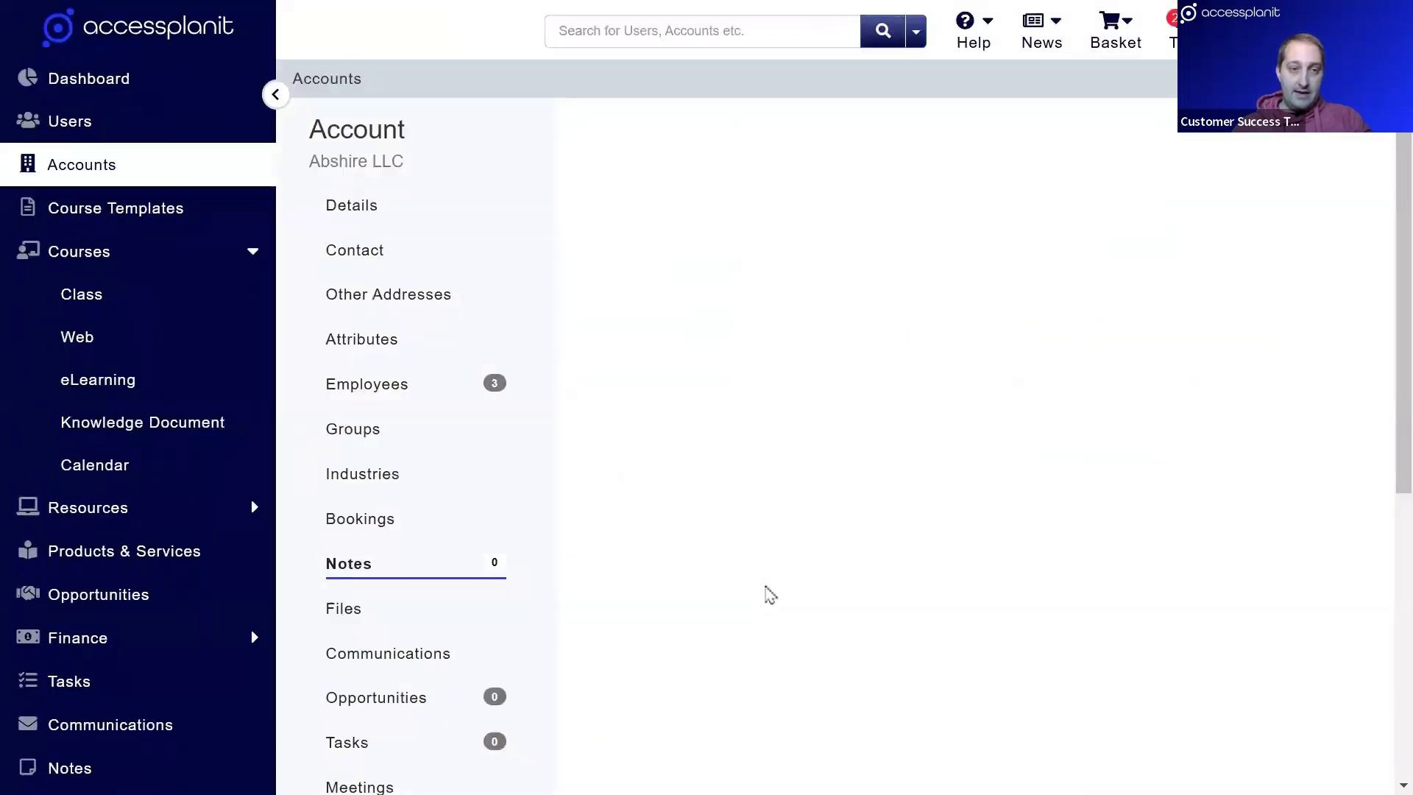
click(695, 213)
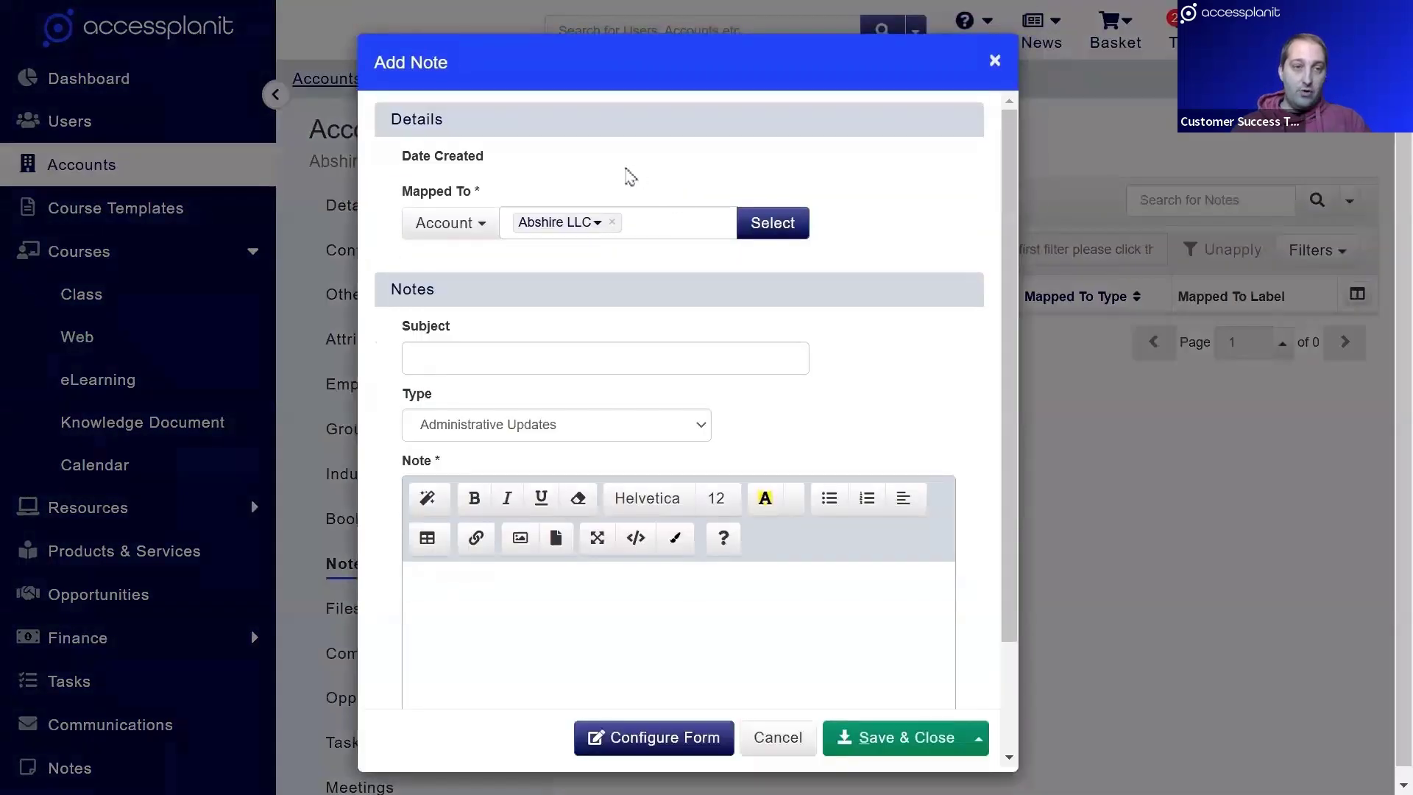
click(565, 345)
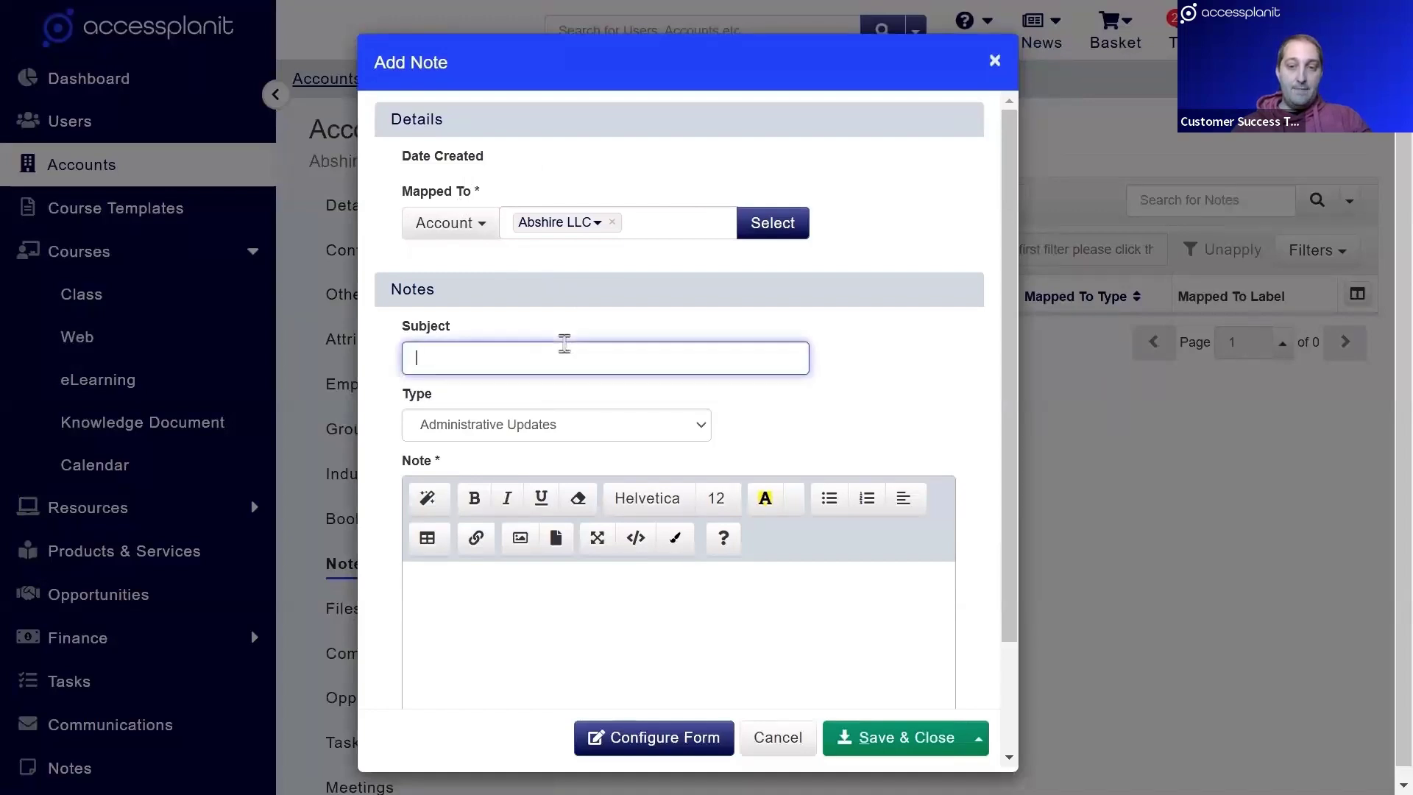
text(Excellent feedback following in-house course)
Set the note type to Quick Note and paste the body praising the admin team.
click(690, 441)
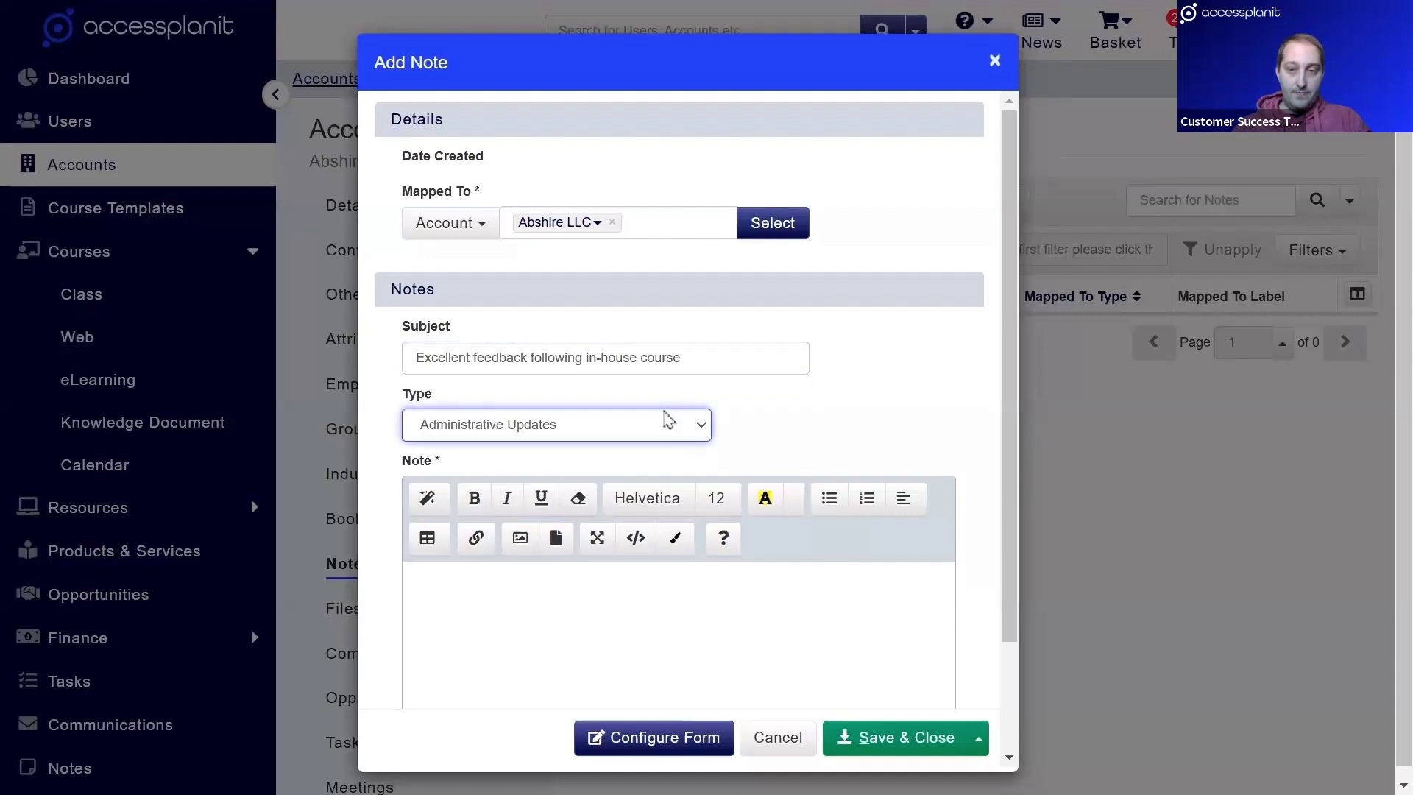
click(641, 284)
click(744, 431)
scroll(733, 445, down, 2)
click(714, 487)
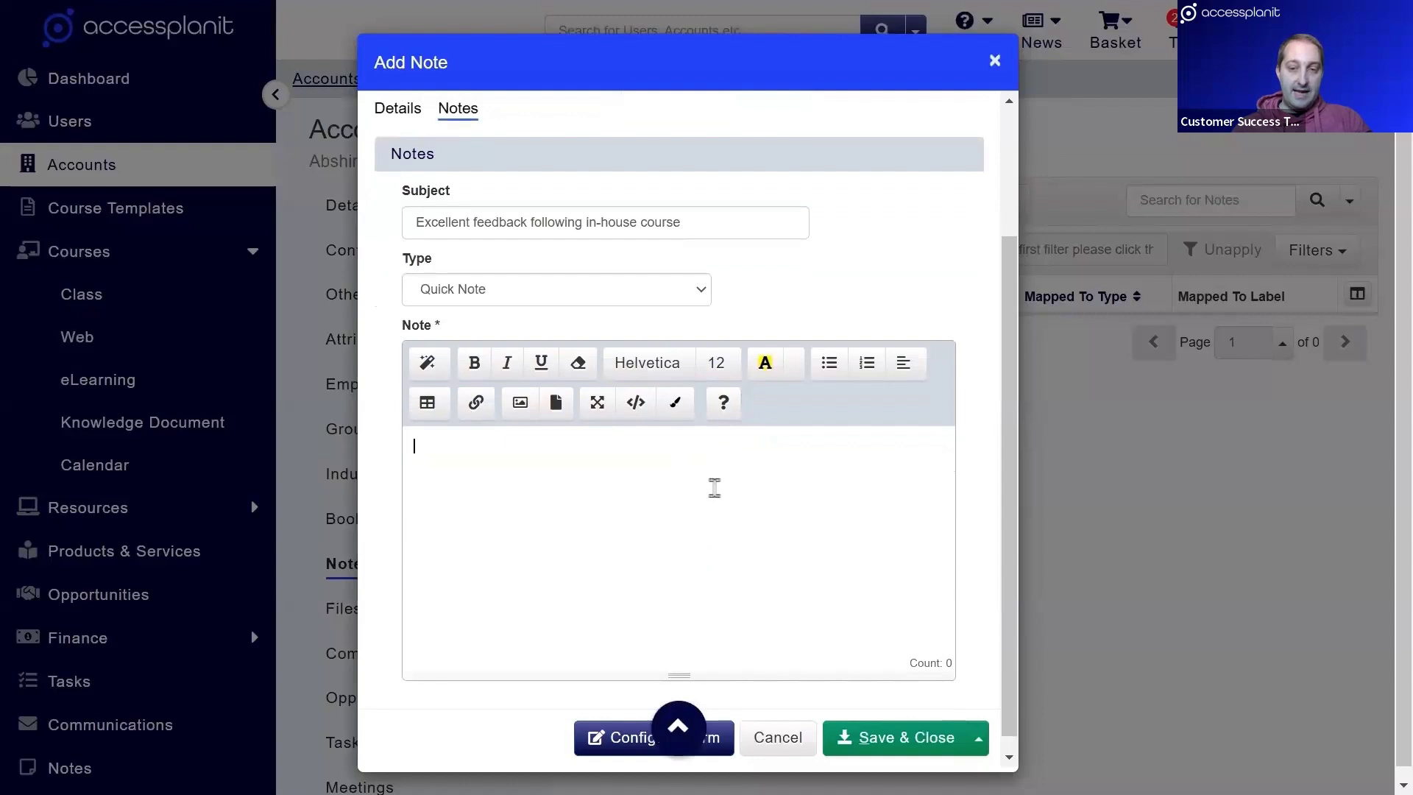
text(Cheryl feedback following their recent in-house courses that our admin team have been amazing to deal with)
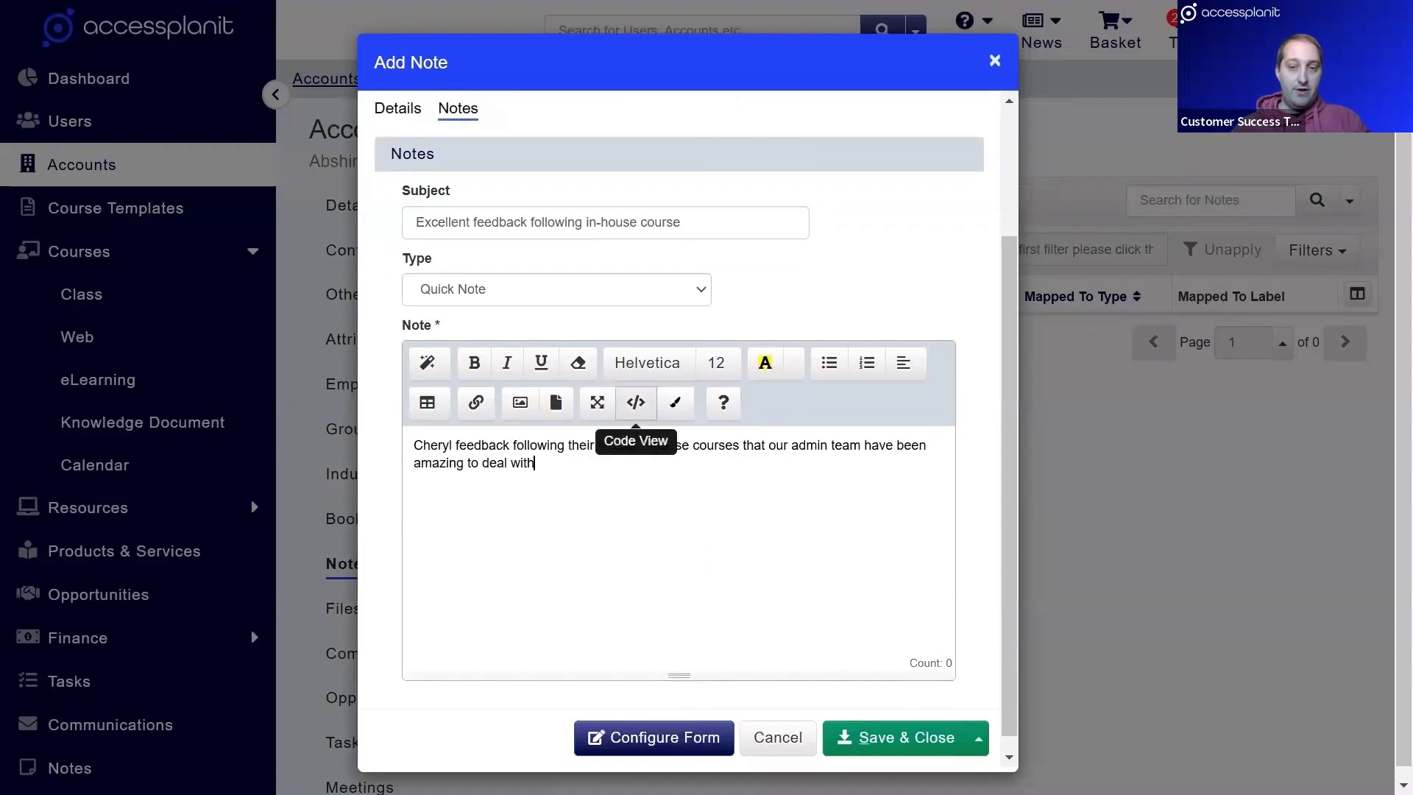
Save the Abshire LLC note and add Note and Subject columns to the notes list.
click(935, 742)
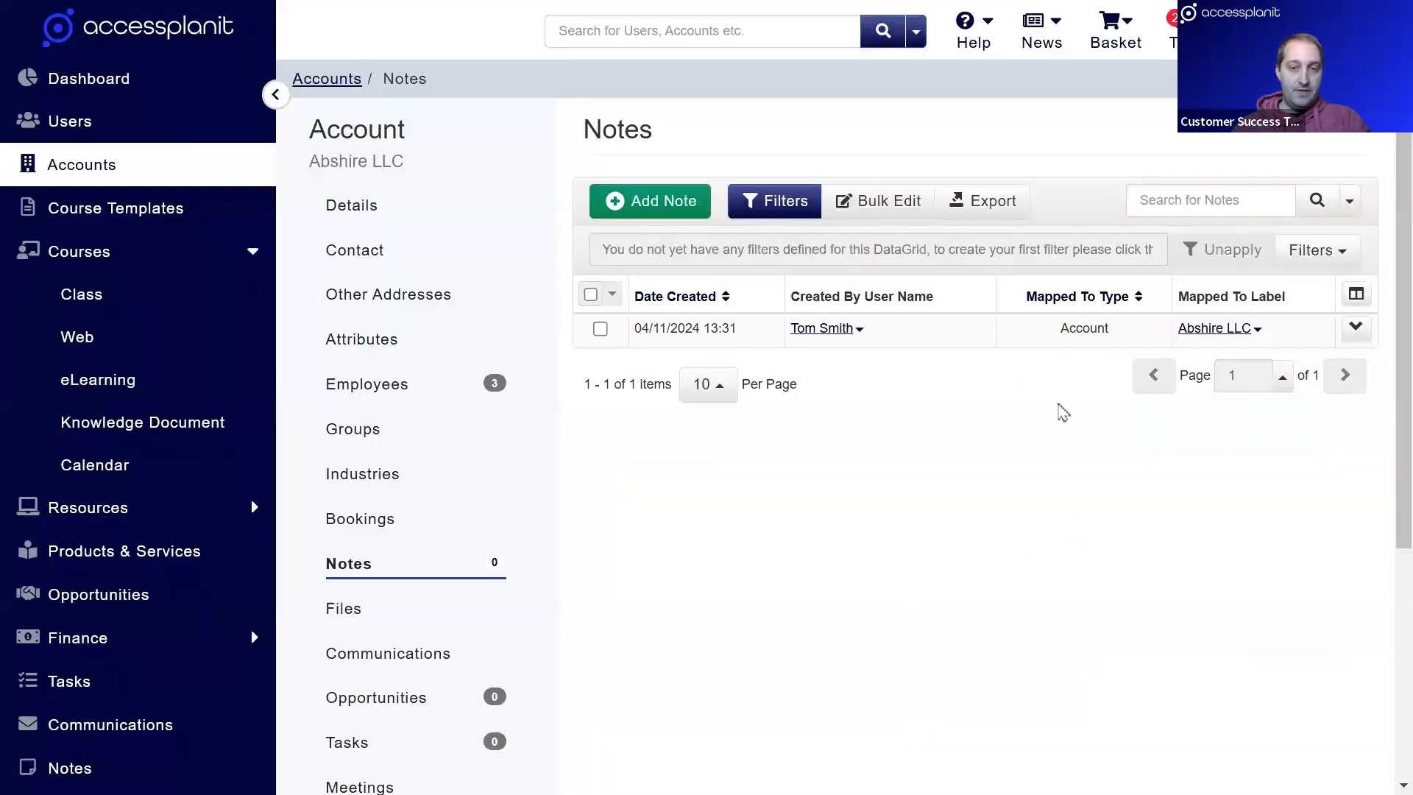
click(1355, 296)
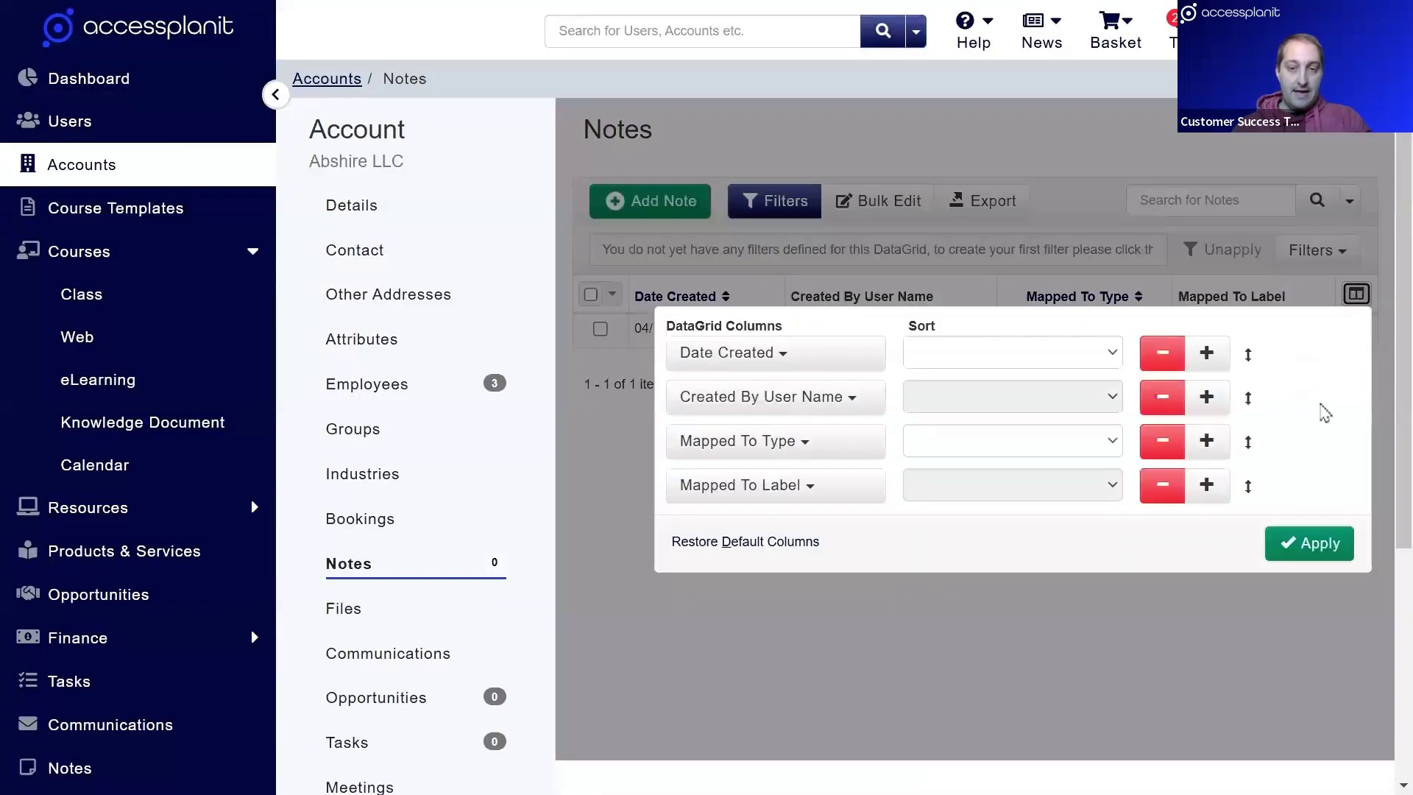
click(1207, 484)
click(838, 536)
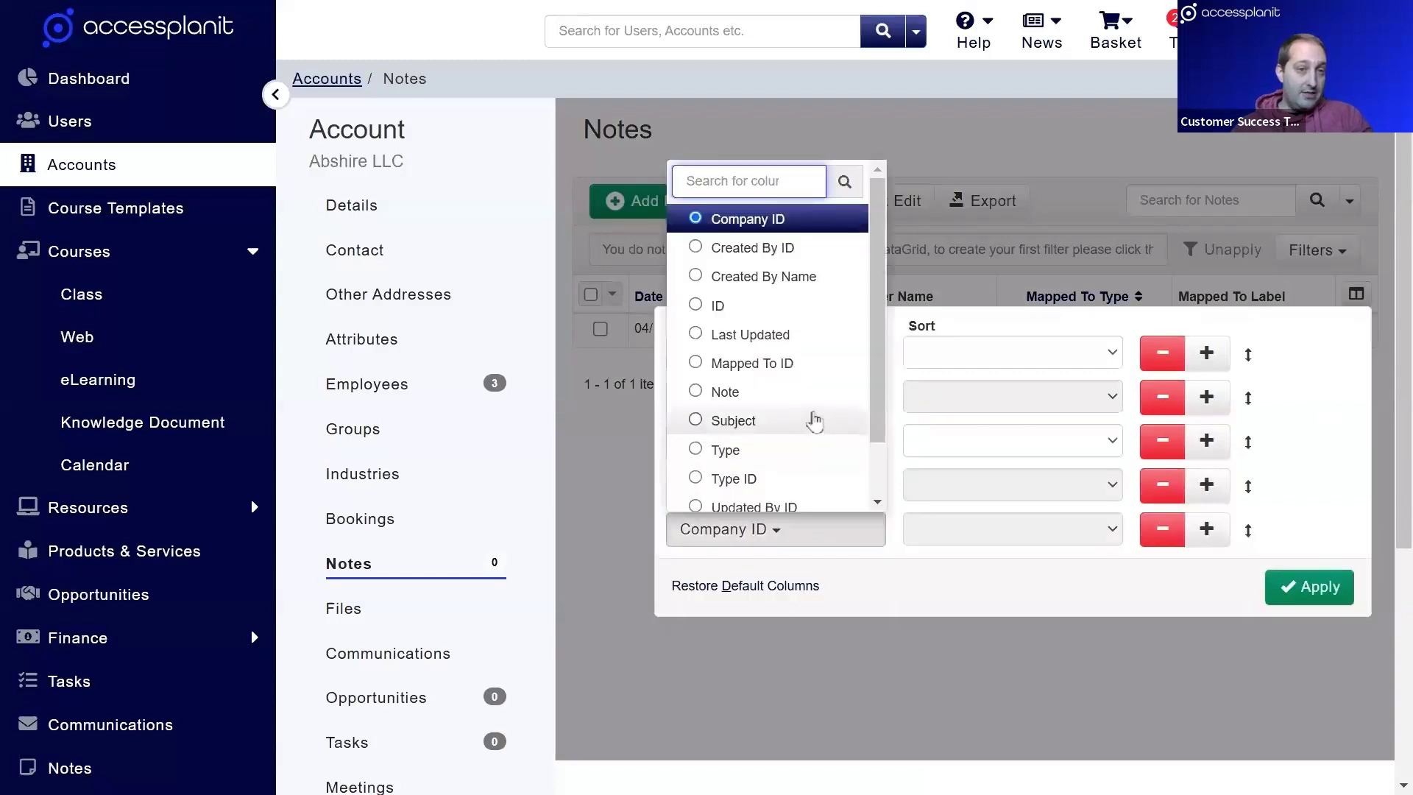
click(807, 394)
click(1201, 530)
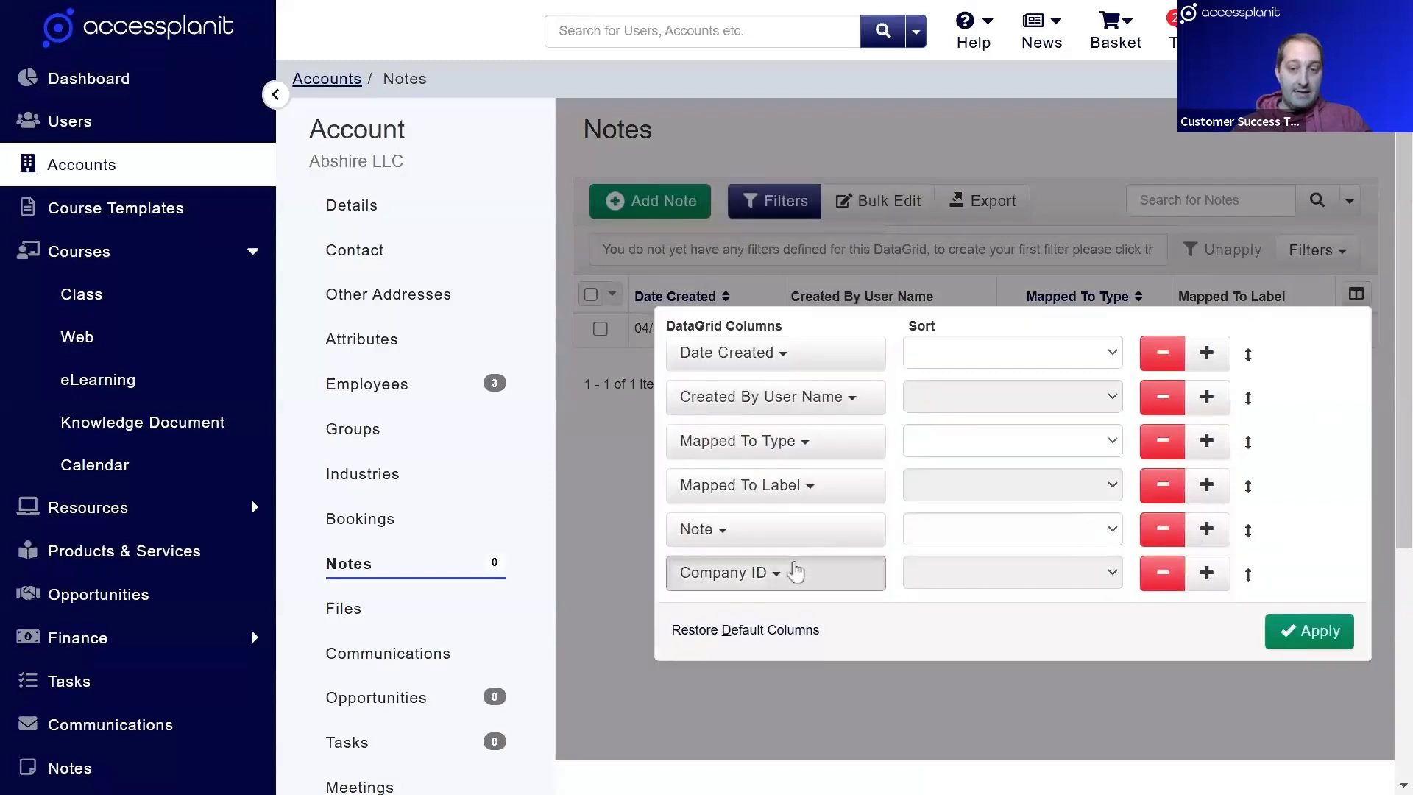
click(798, 570)
click(799, 446)
click(1317, 631)
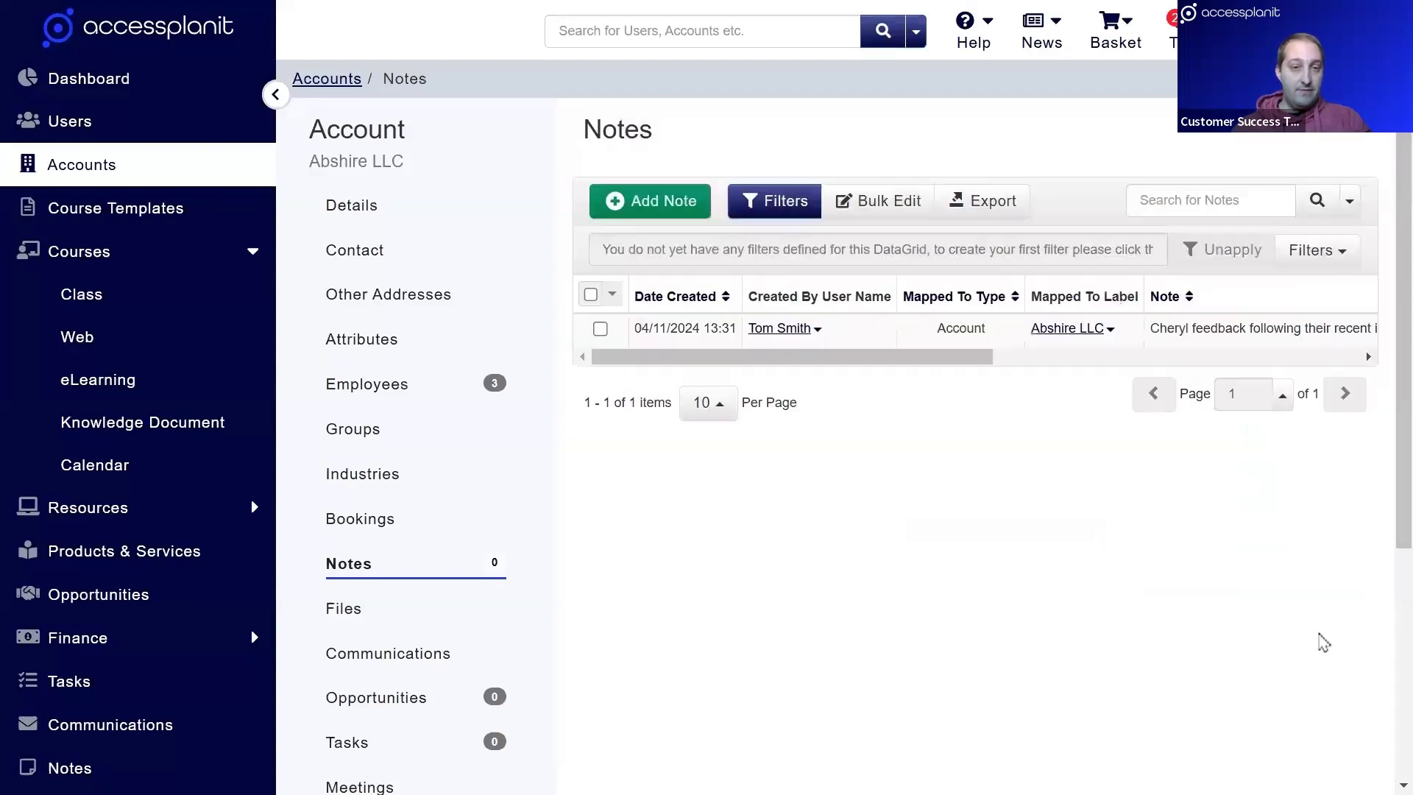
drag(984, 359, 913, 446)
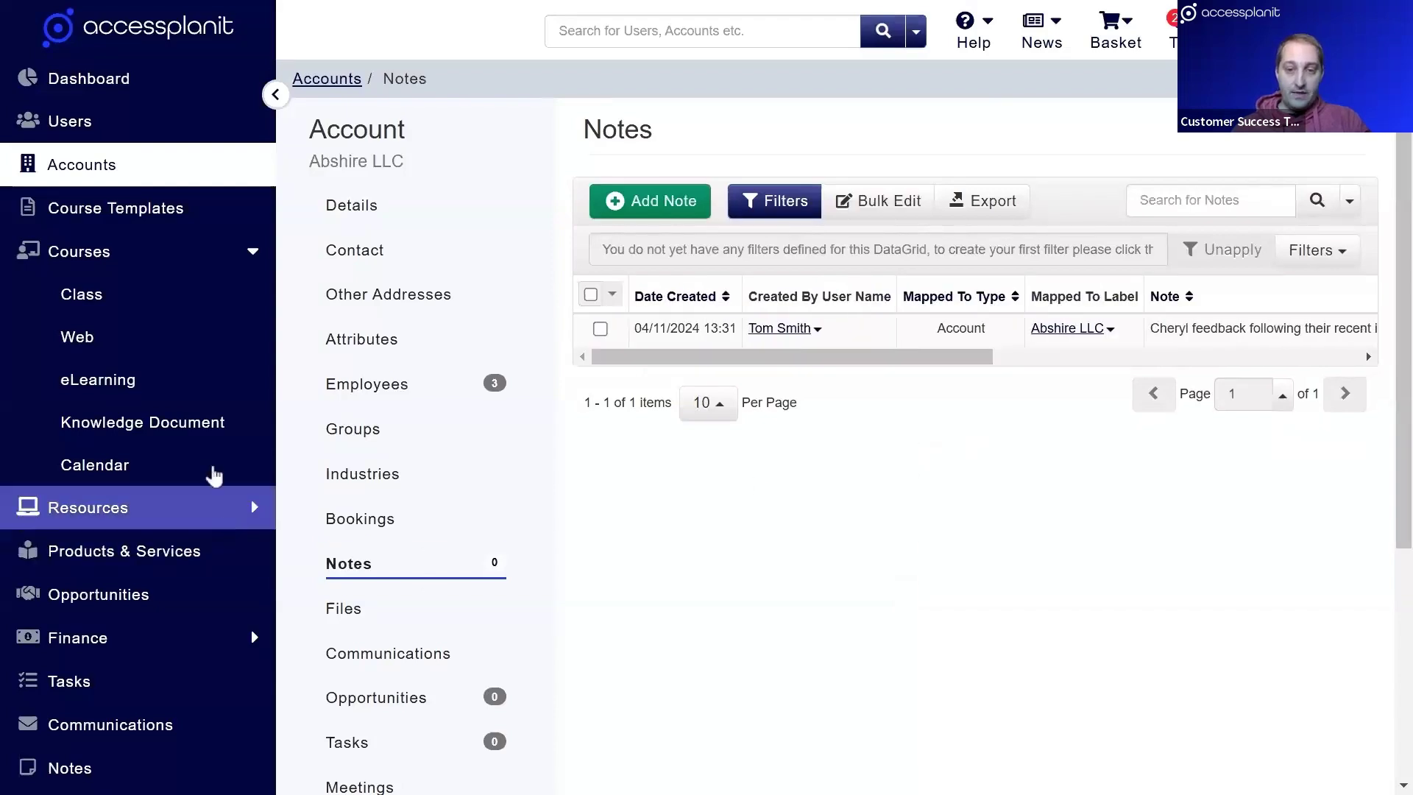
scroll(214, 456, down, 1)
scroll(214, 447, down, 3)
Open the full Notes list, advance to the course notes slide, and return to Web Courses.
click(130, 442)
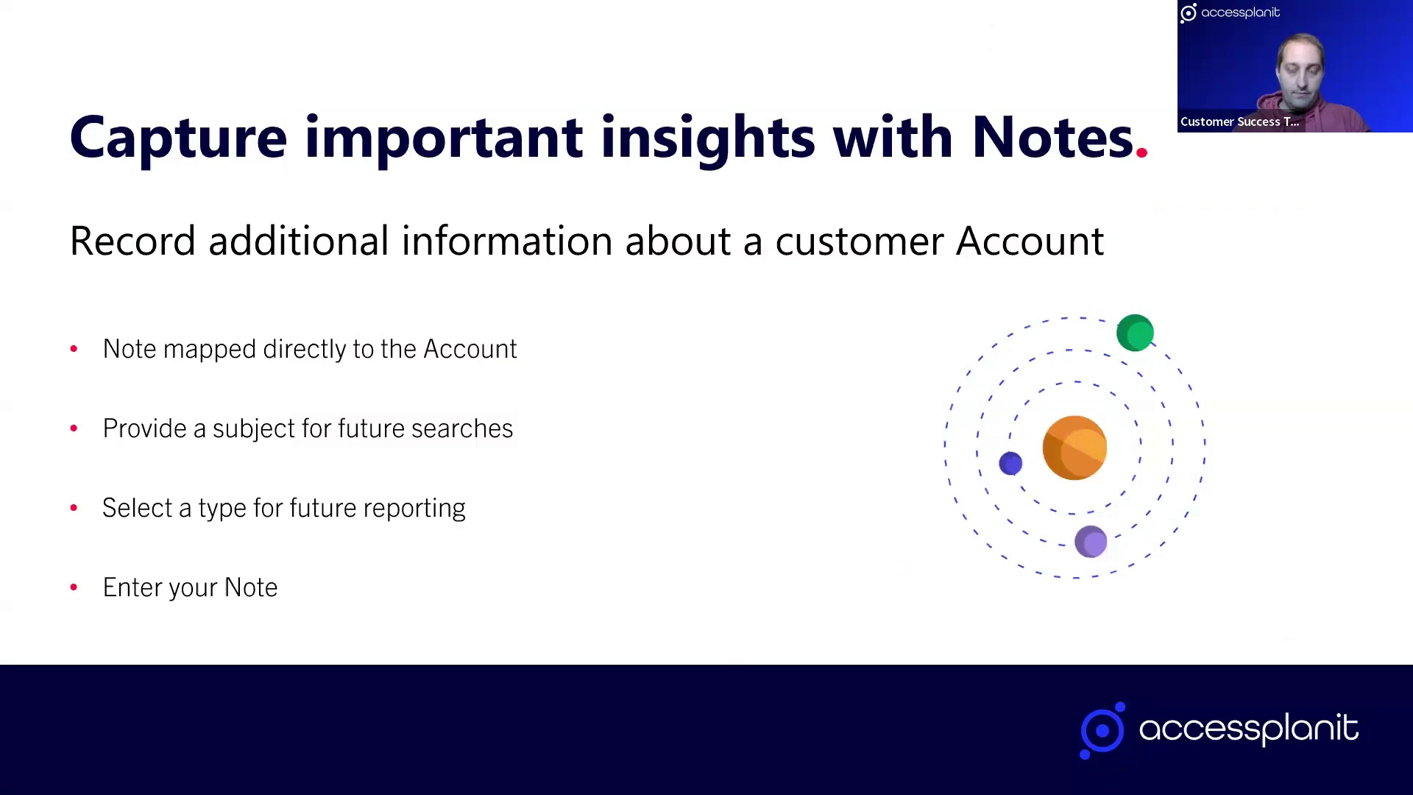
key(Right)
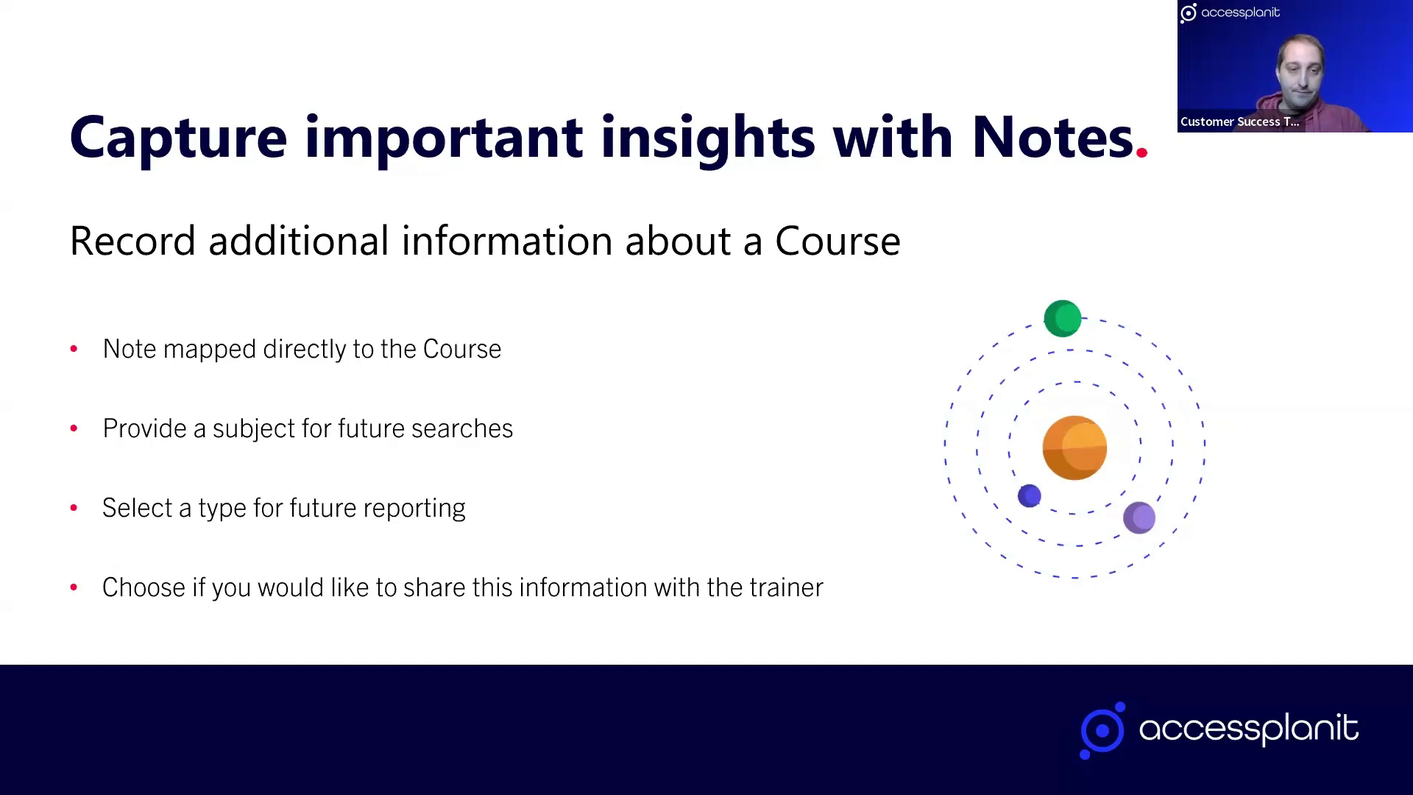
key(alt+Tab)
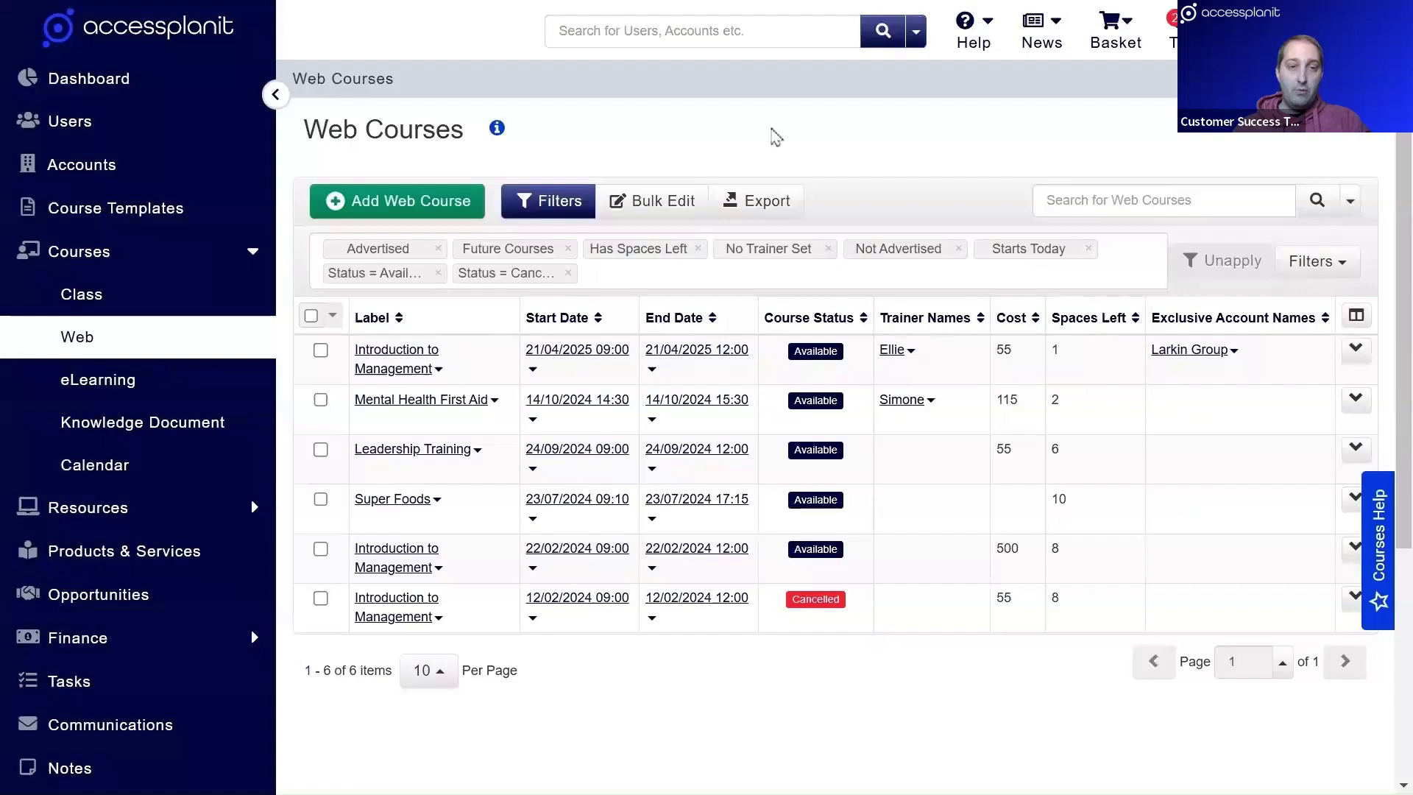
Start a new note on the Introduction to Management web course with subject 'Company Specific Scenarios'.
right_click(510, 355)
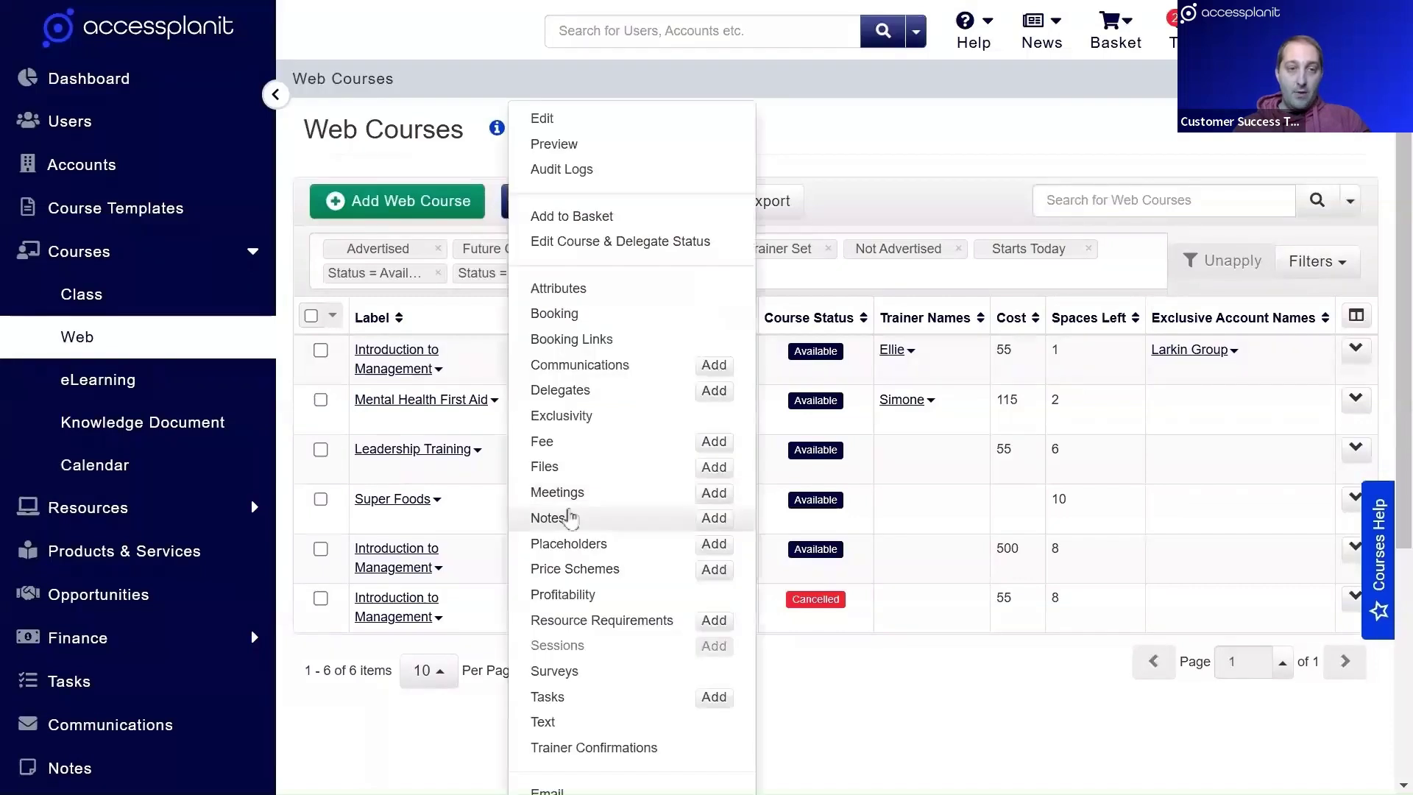
click(620, 519)
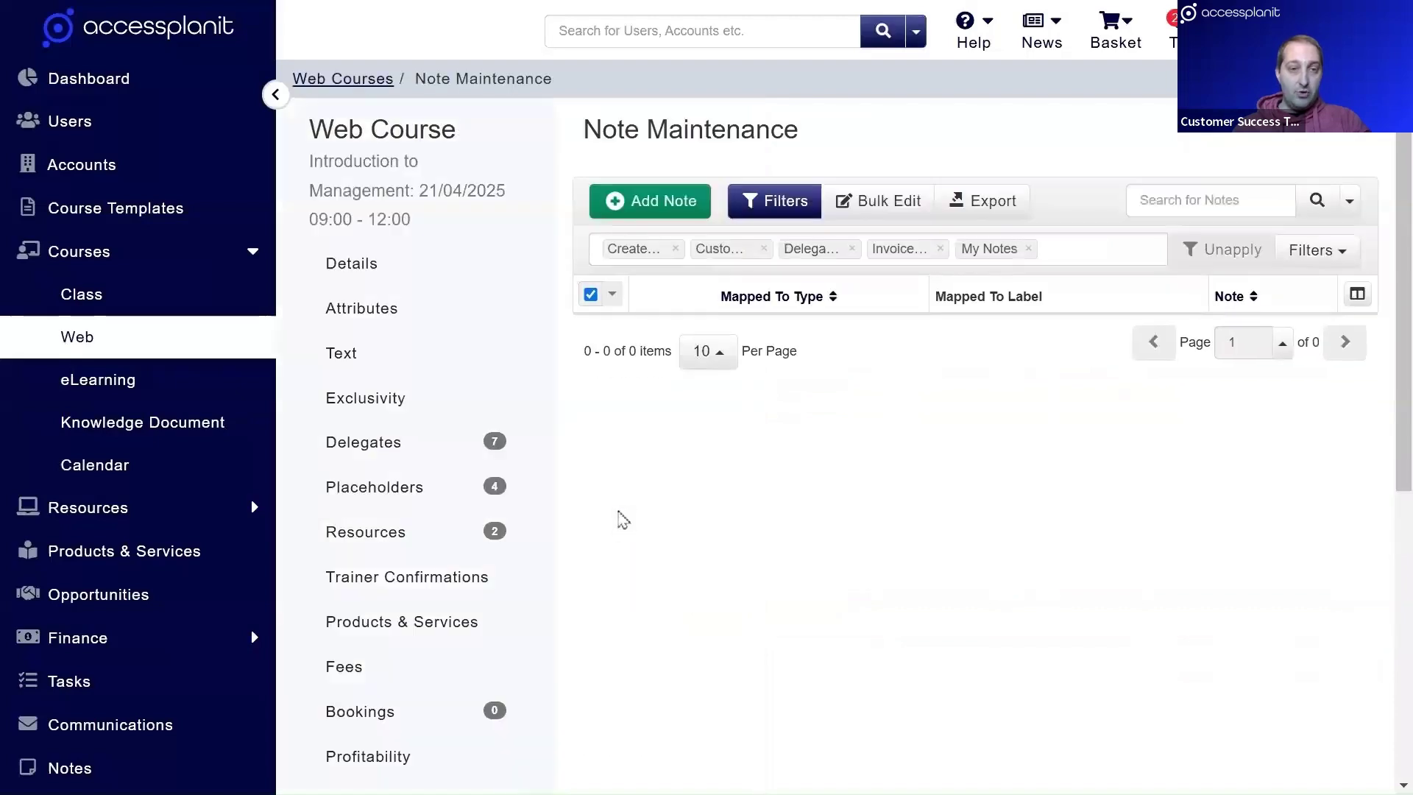
click(652, 205)
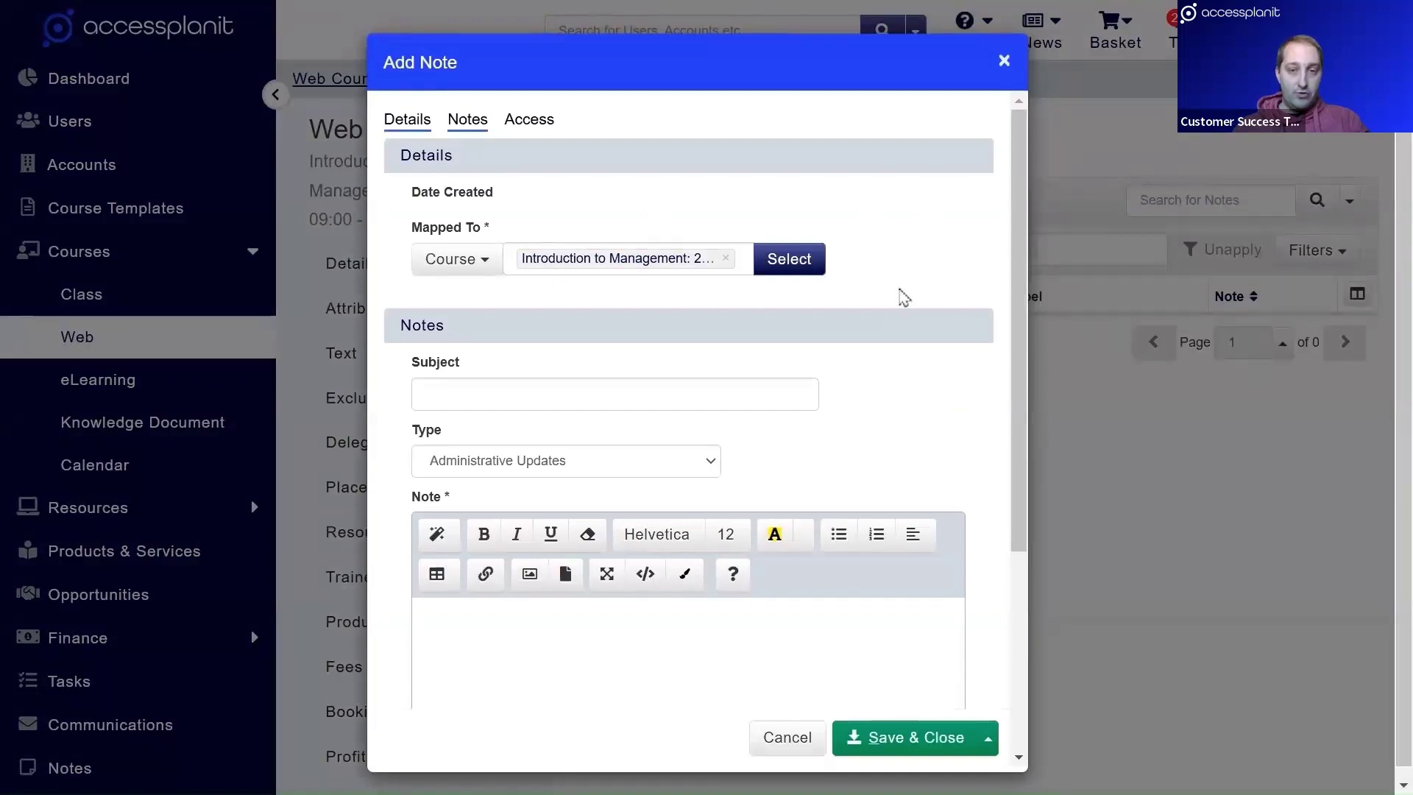
drag(1016, 284, 1010, 372)
click(720, 257)
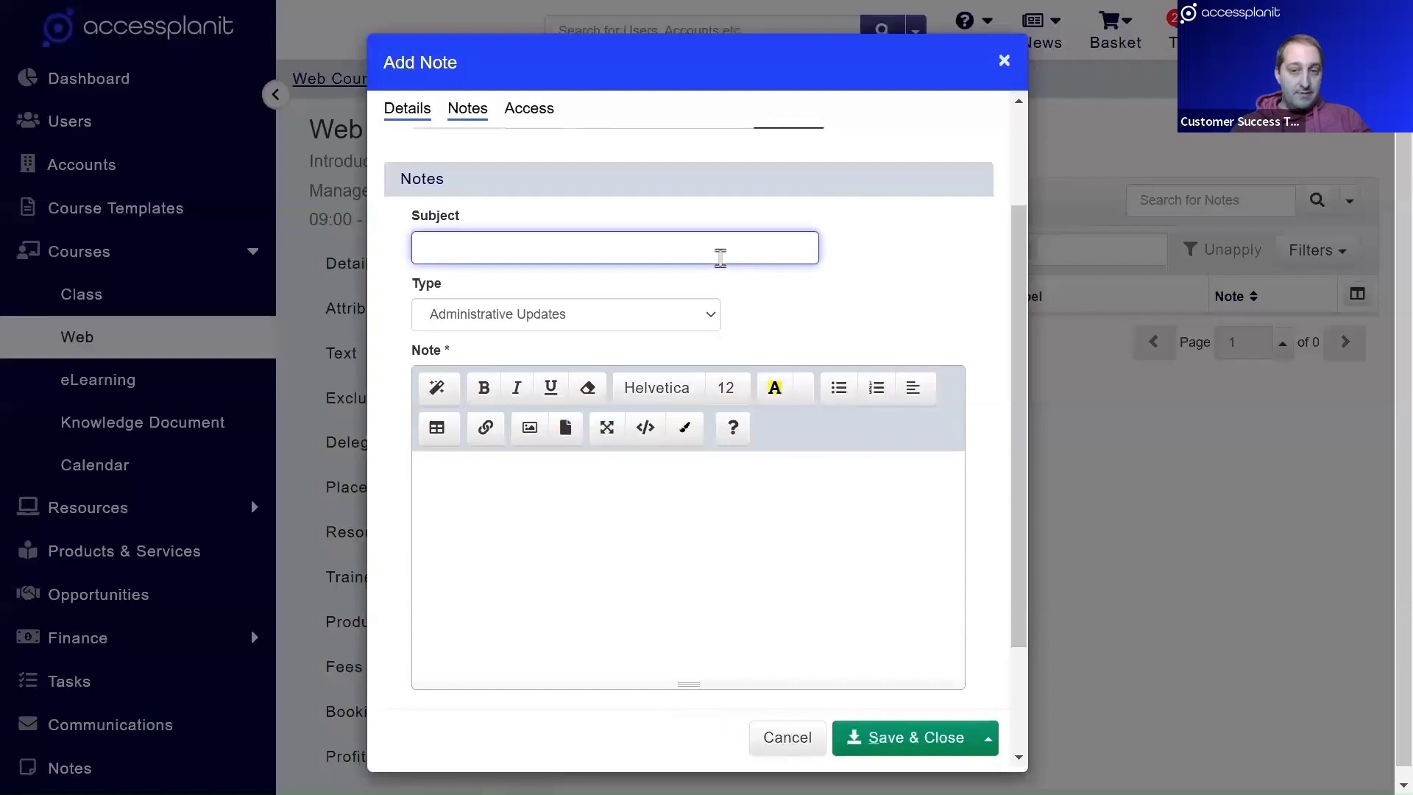
text(Company Specific Scenarios)
Set the note type to Delegate Booking Message and paste the requested training scenarios text.
key(Tab)
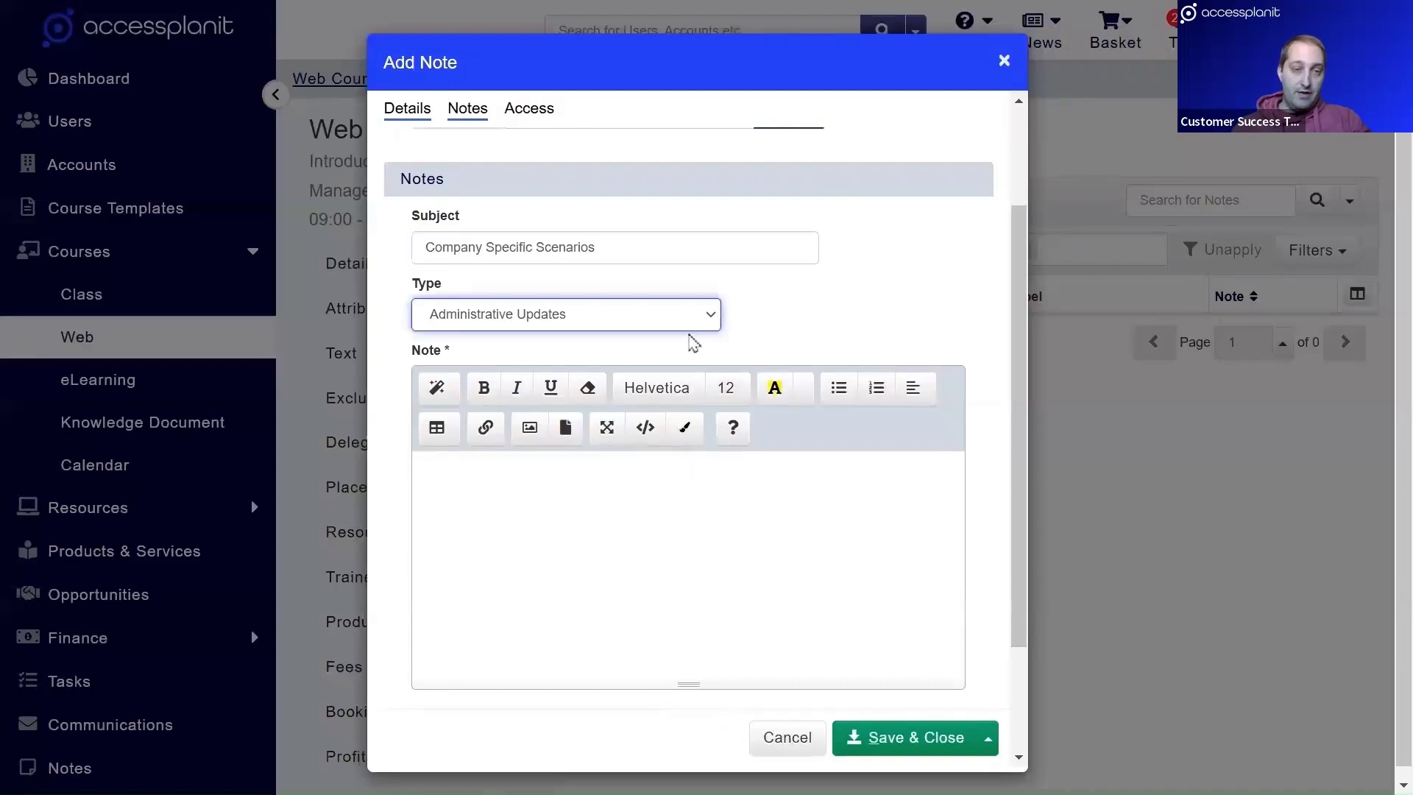
key(Down)
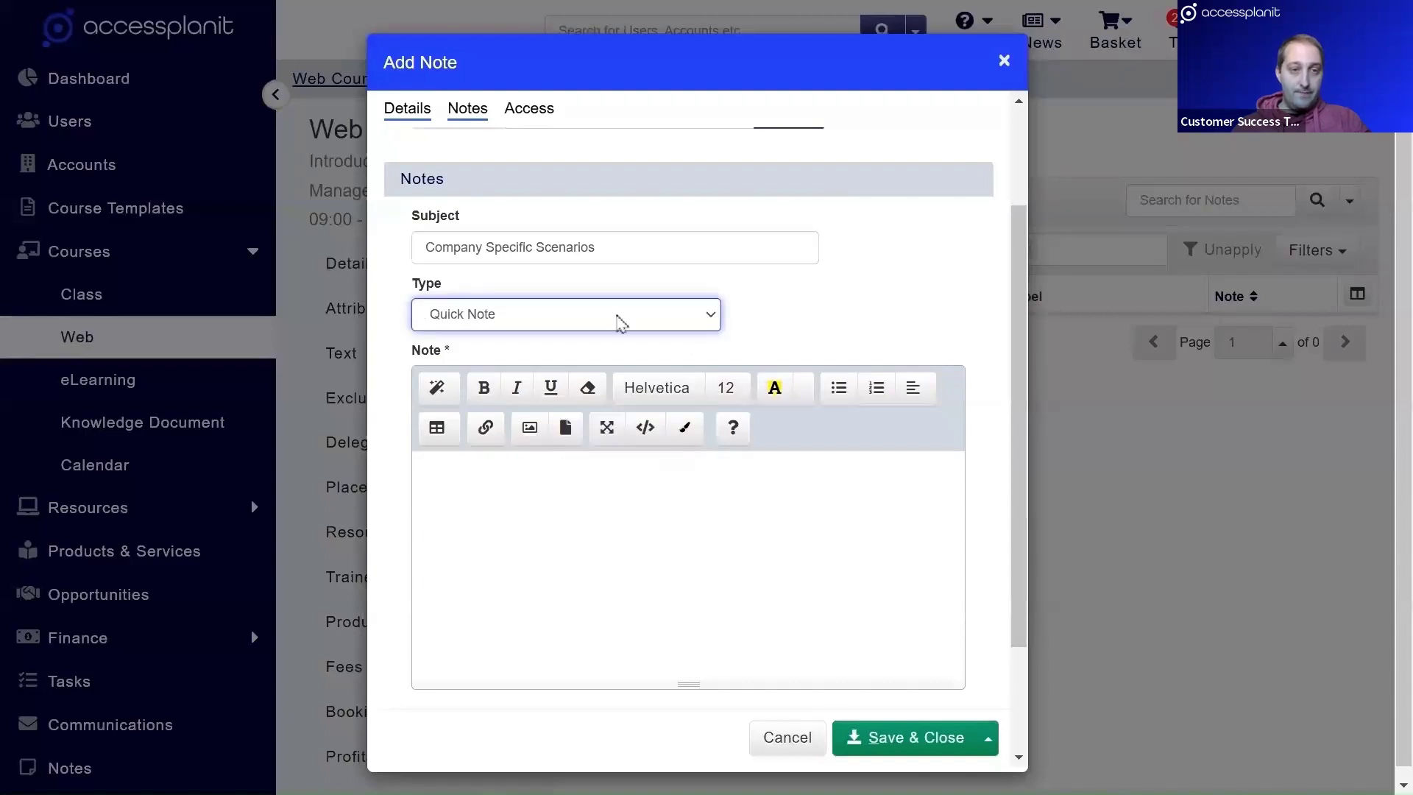
key(Down)
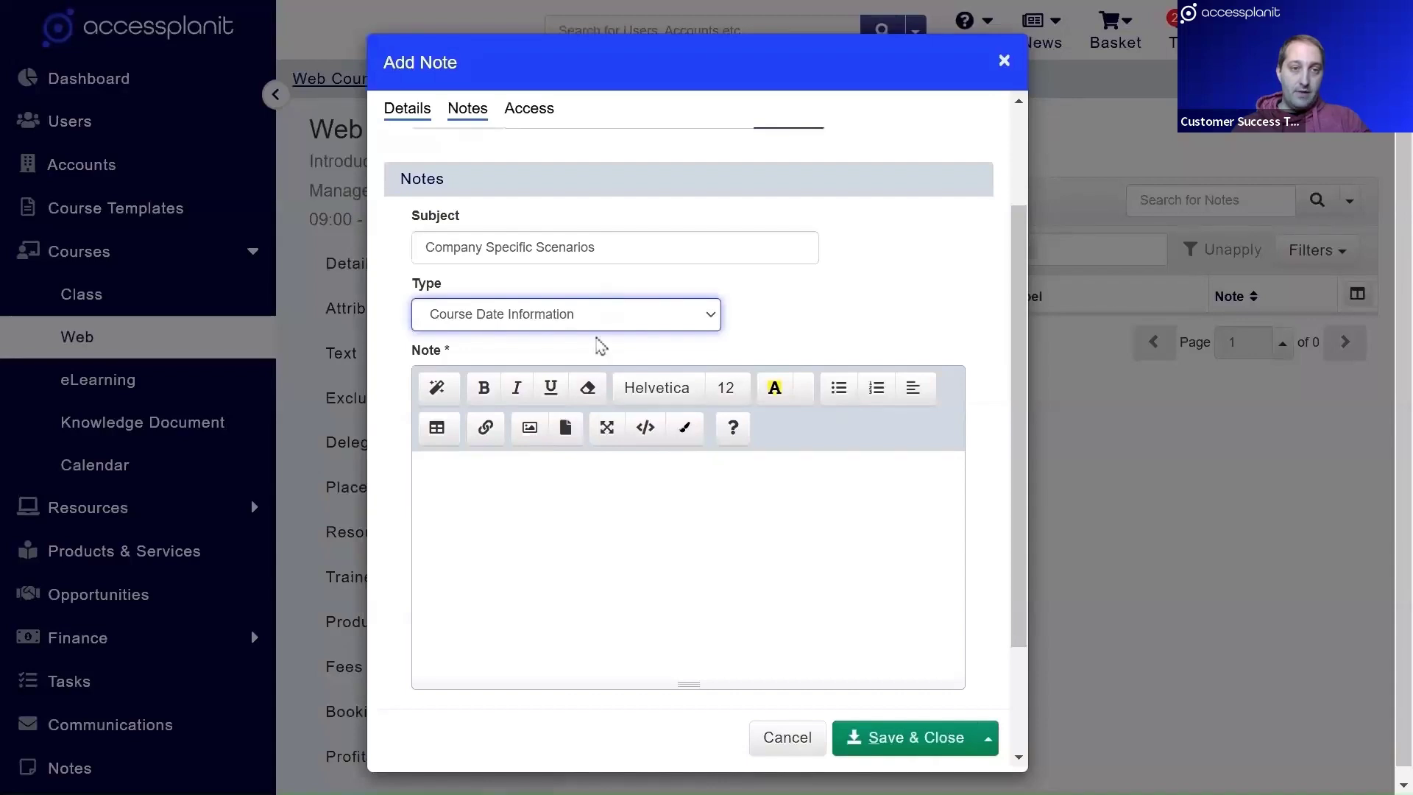
key(Down)
click(643, 587)
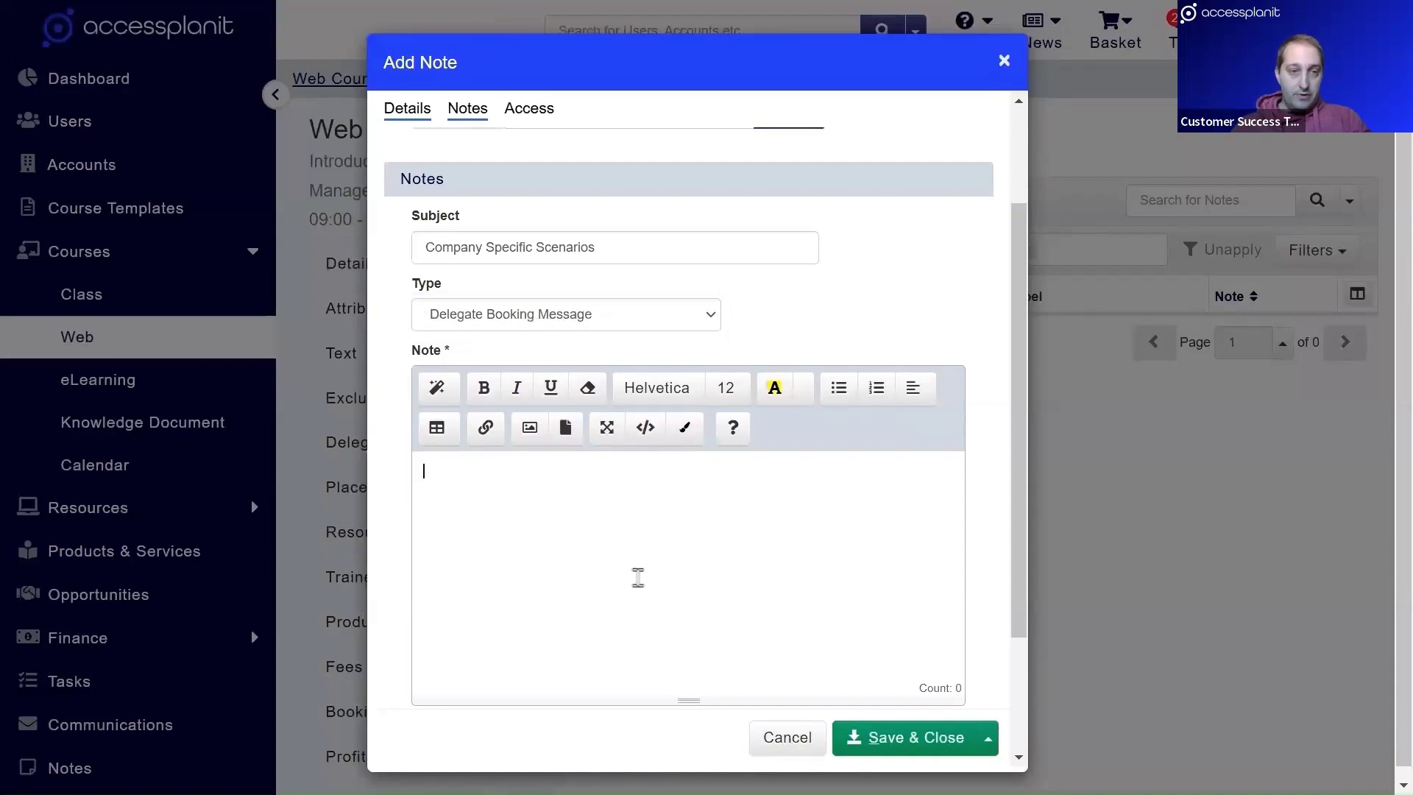
text(Bernard has asked if the following scenarios can be covered during the training: Managing Remote Teams Across Time Zones and Navigating Organisational Change)
Put each of the two scenarios on its own dash-bulleted line, removing the joining 'and'.
click(898, 471)
key(Return)
text(-)
key(ctrl+Right)
key(ctrl+Right)
key(ctrl+Right)
key(ctrl+Right)
key(ctrl+Right)
key(ctrl+Right)
key(Delete)
key(Delete)
key(Delete)
key(Delete)
key(Return)
text(-)
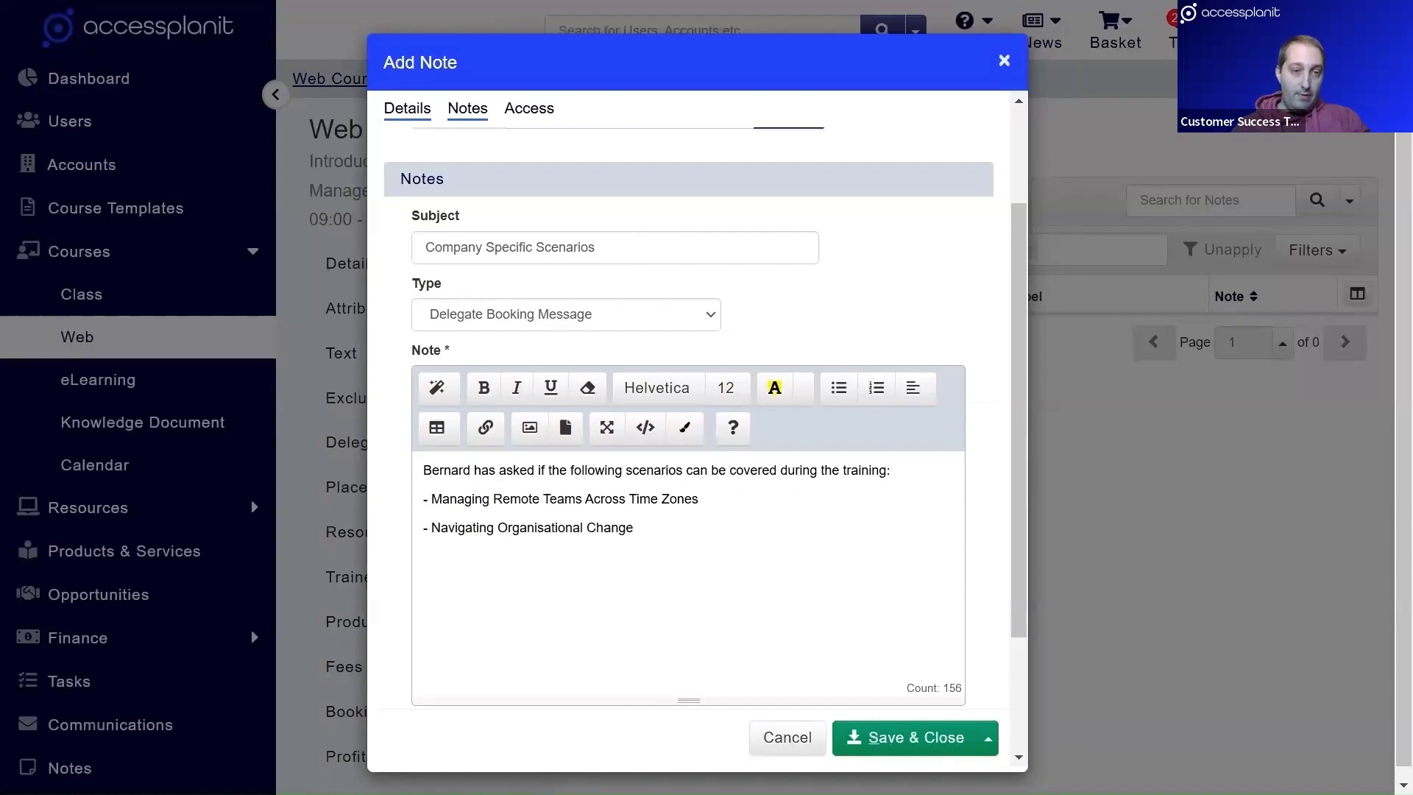
Allow trainers to access the note and save it.
scroll(501, 642, down, 3)
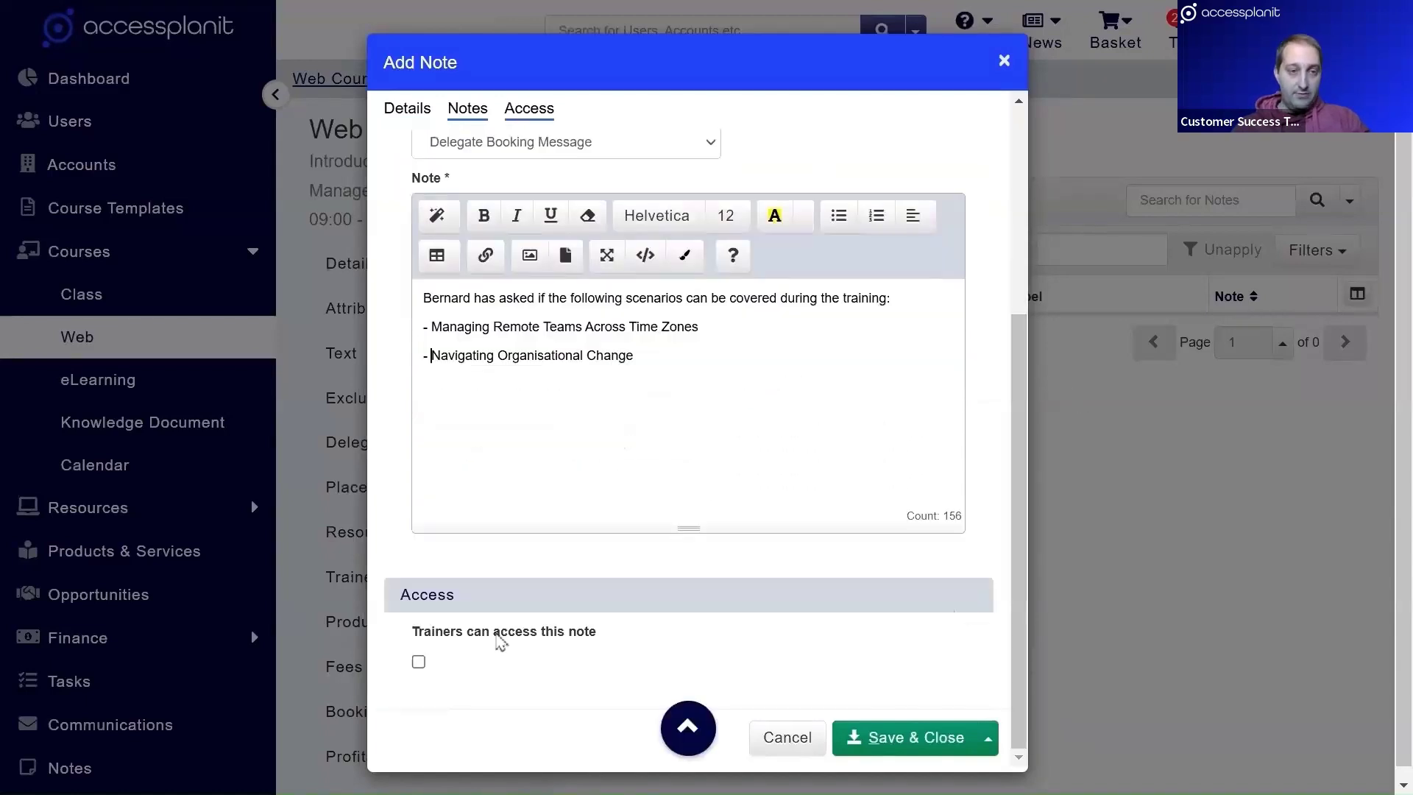
click(419, 662)
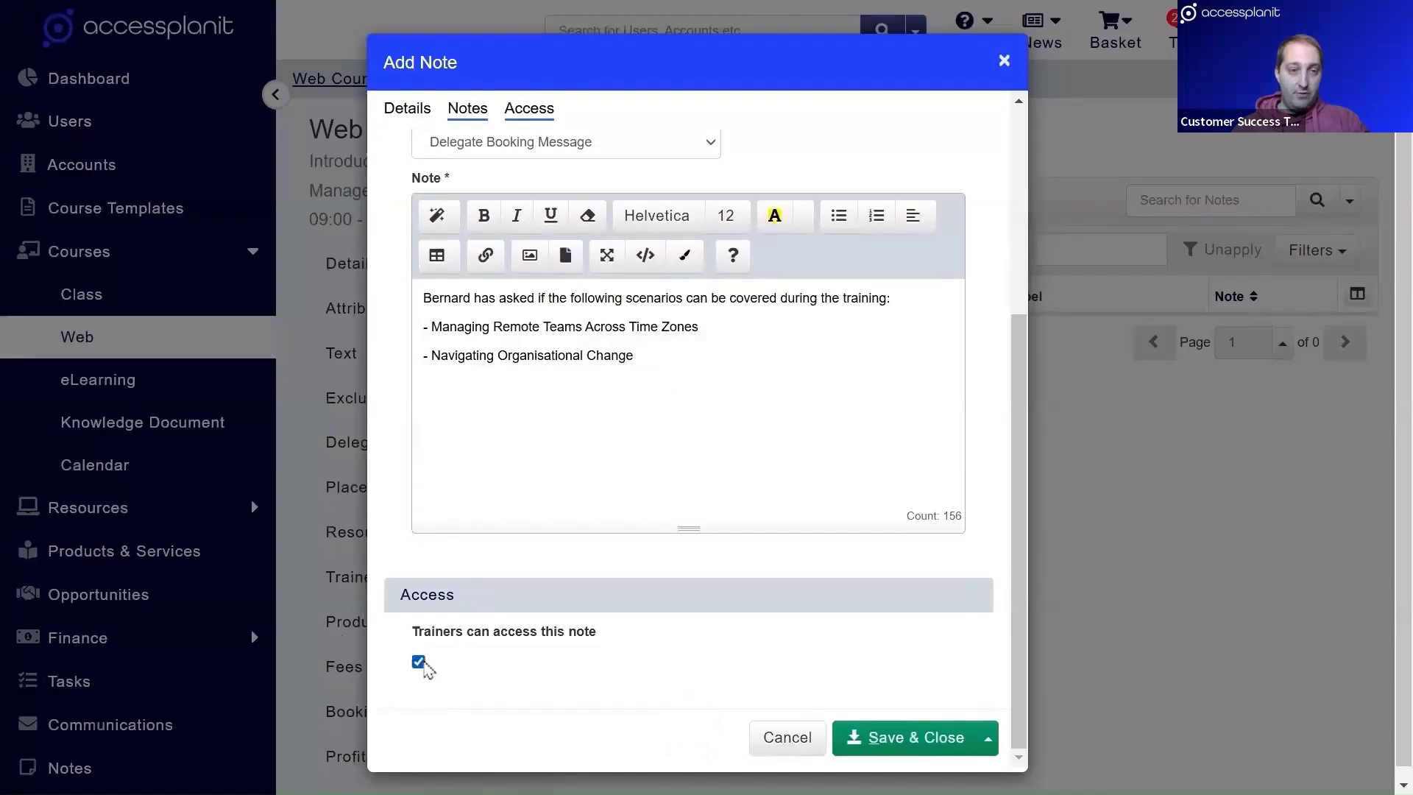
click(933, 736)
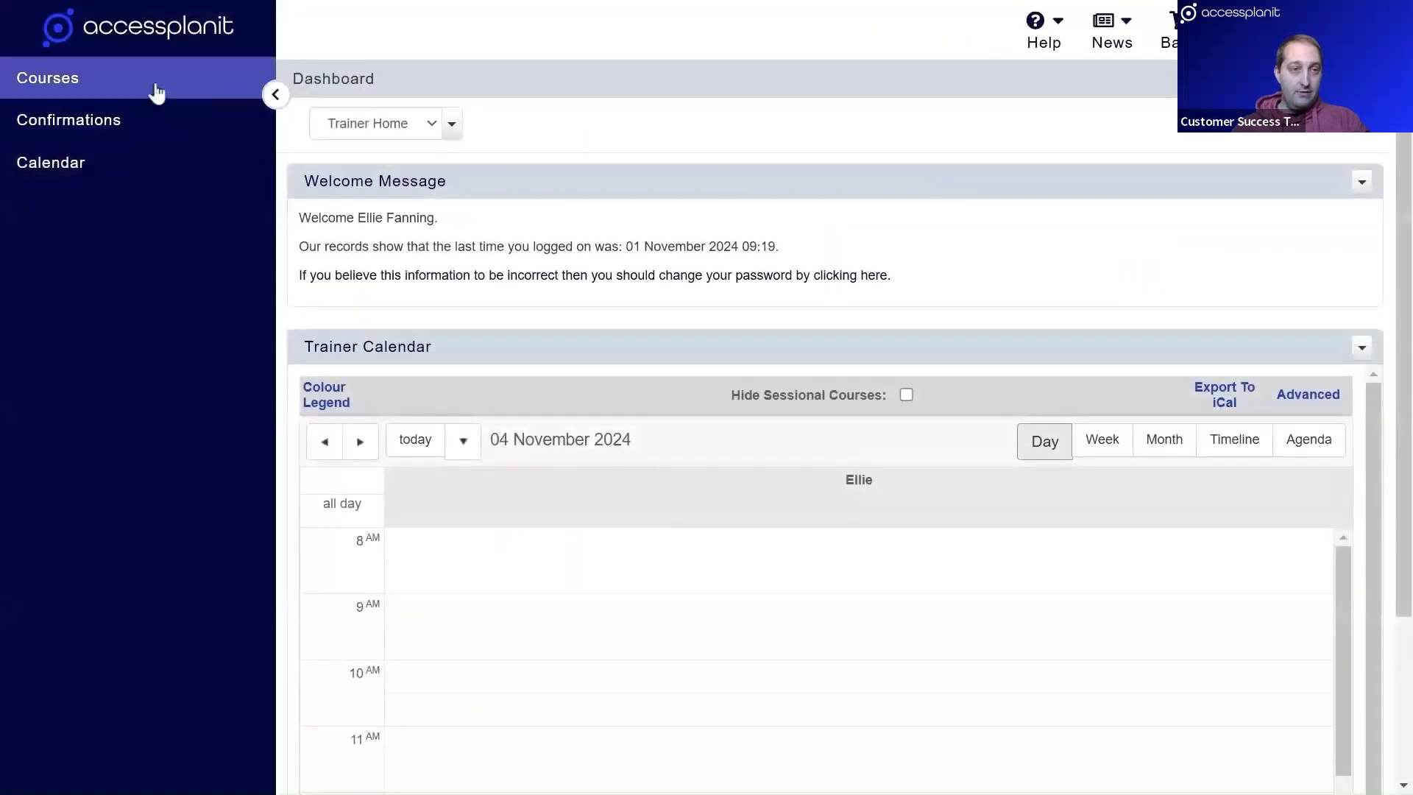
As the trainer, open Introduction to Management's notes and preview the shared Company Specific Scenarios note.
click(157, 92)
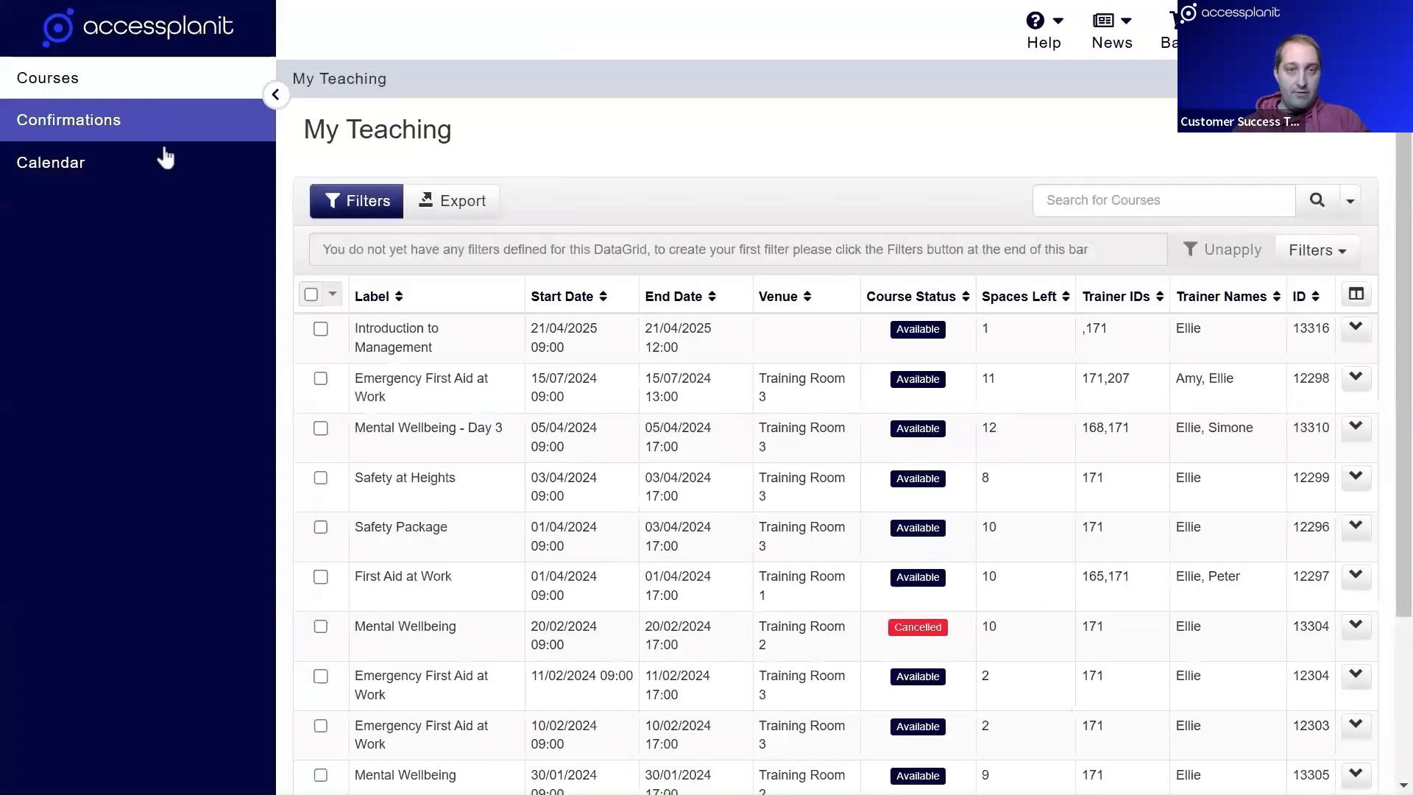
click(602, 347)
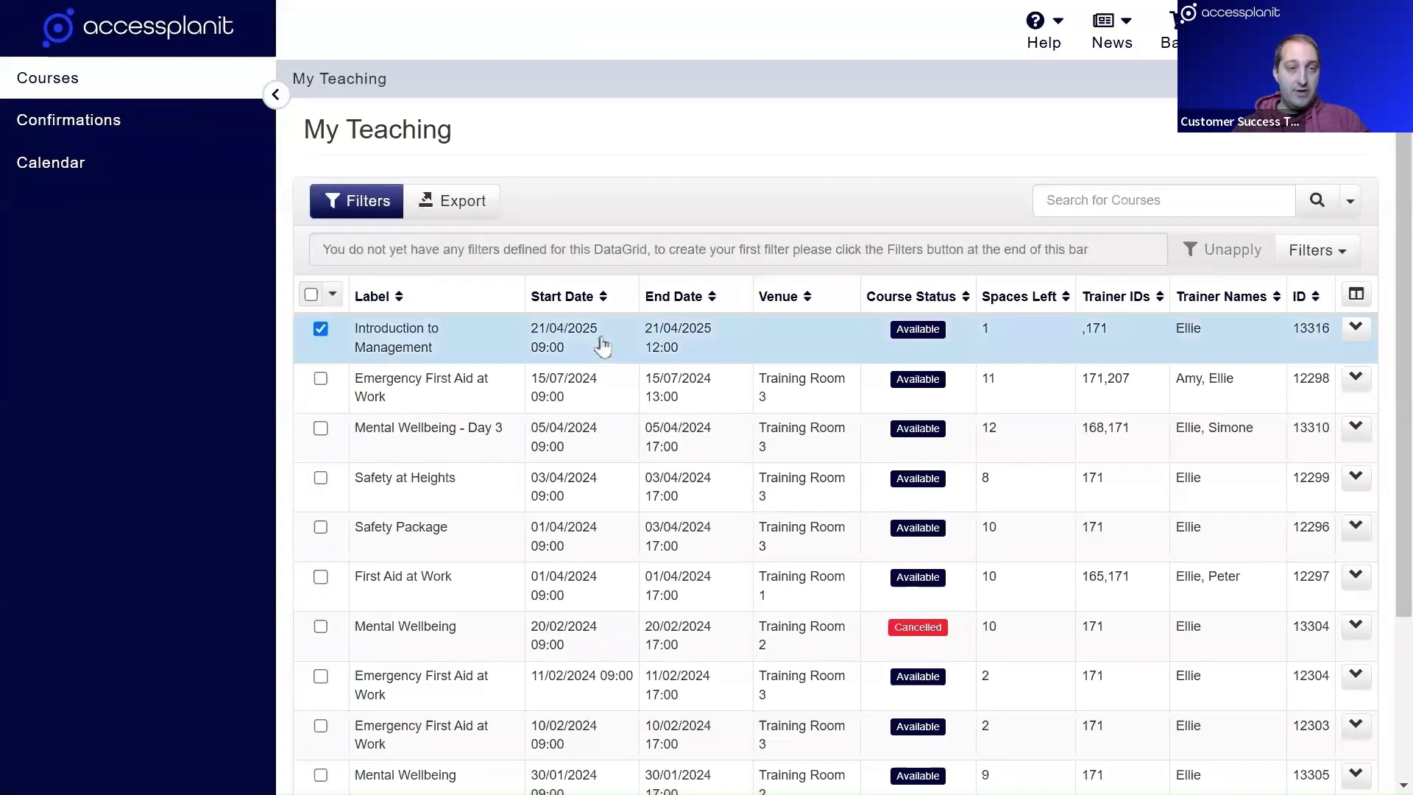
right_click(602, 346)
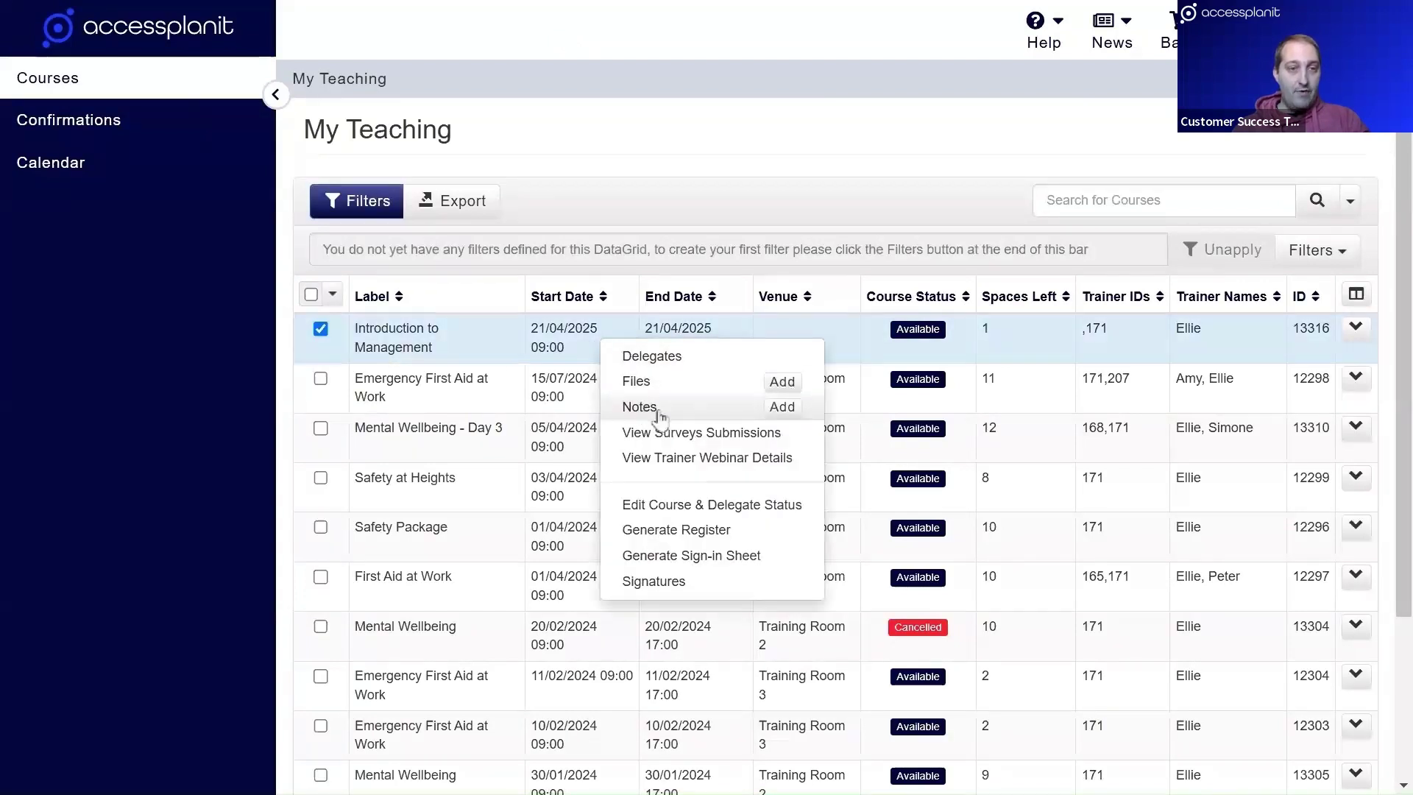
click(710, 412)
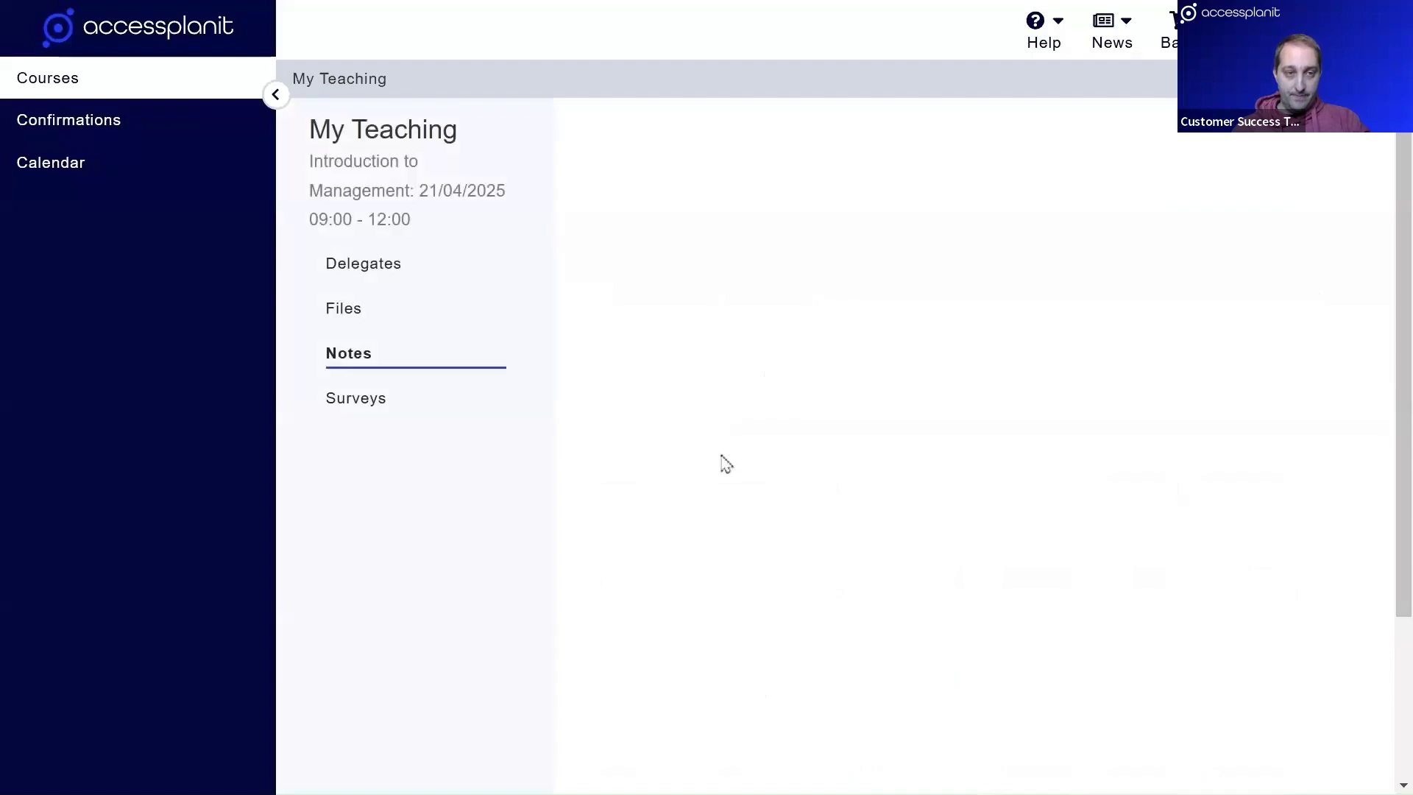
mouse_move(808, 356)
mouse_down()
mouse_move(984, 385)
mouse_move(803, 382)
mouse_up()
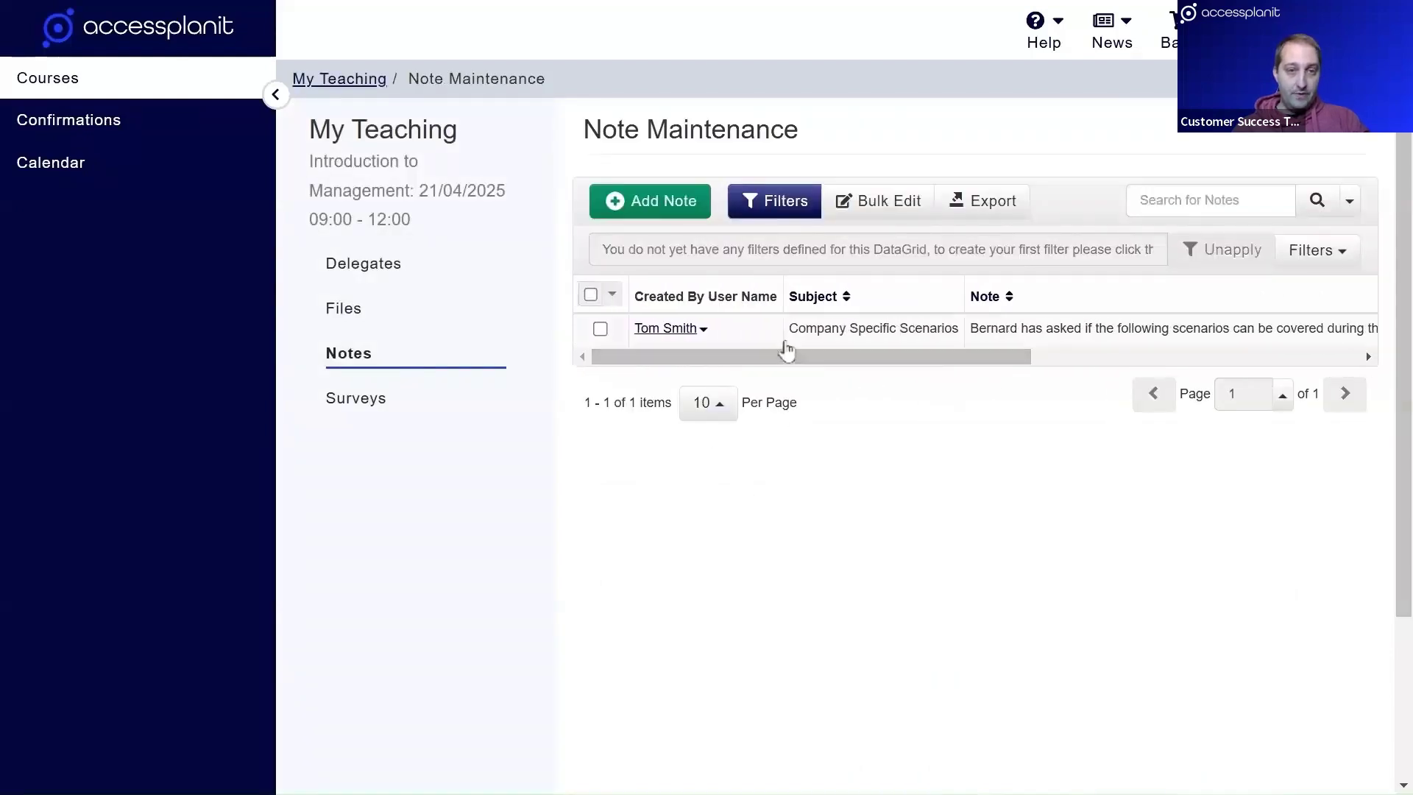
click(778, 333)
click(848, 359)
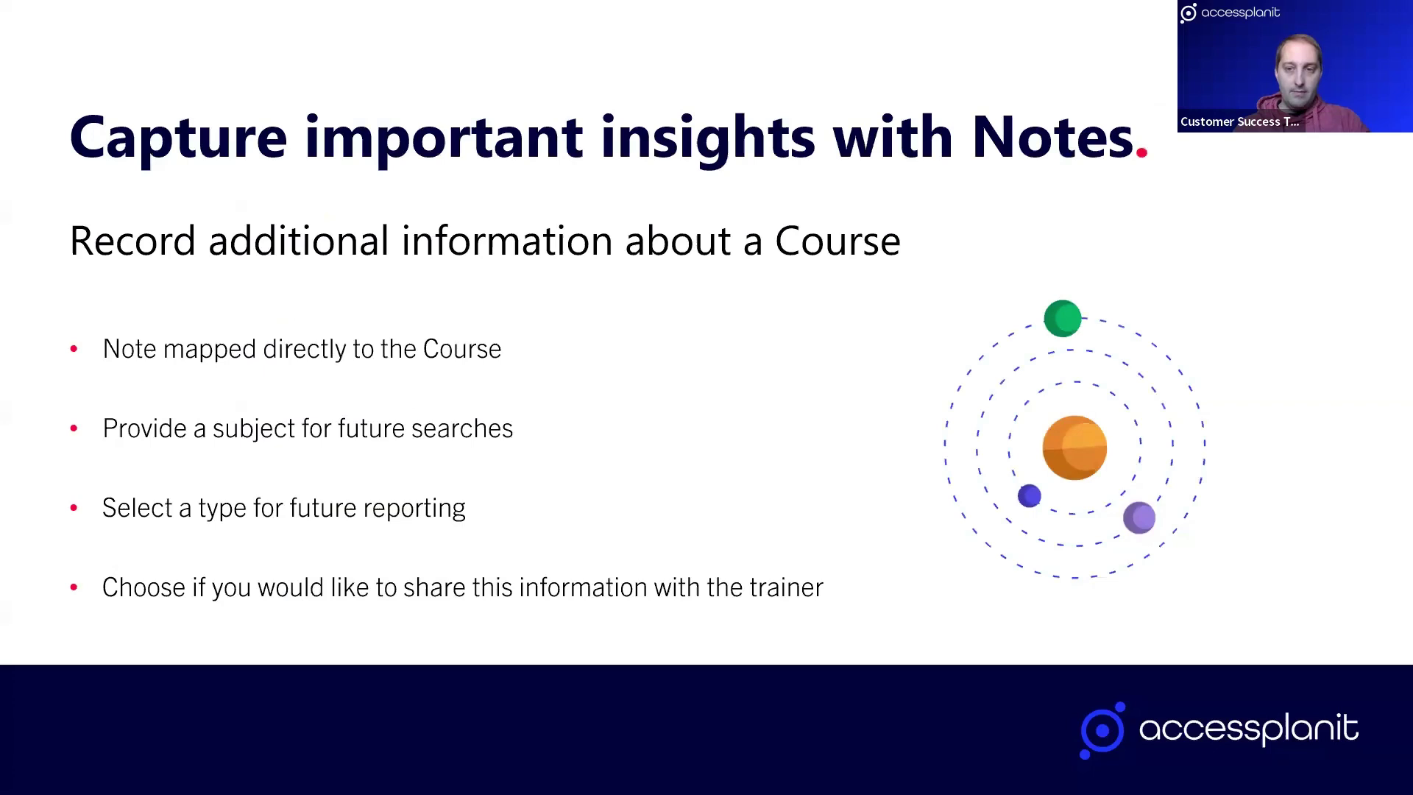
Advance the presentation to the next slide on Notes with Custom Fields.
key(Right)
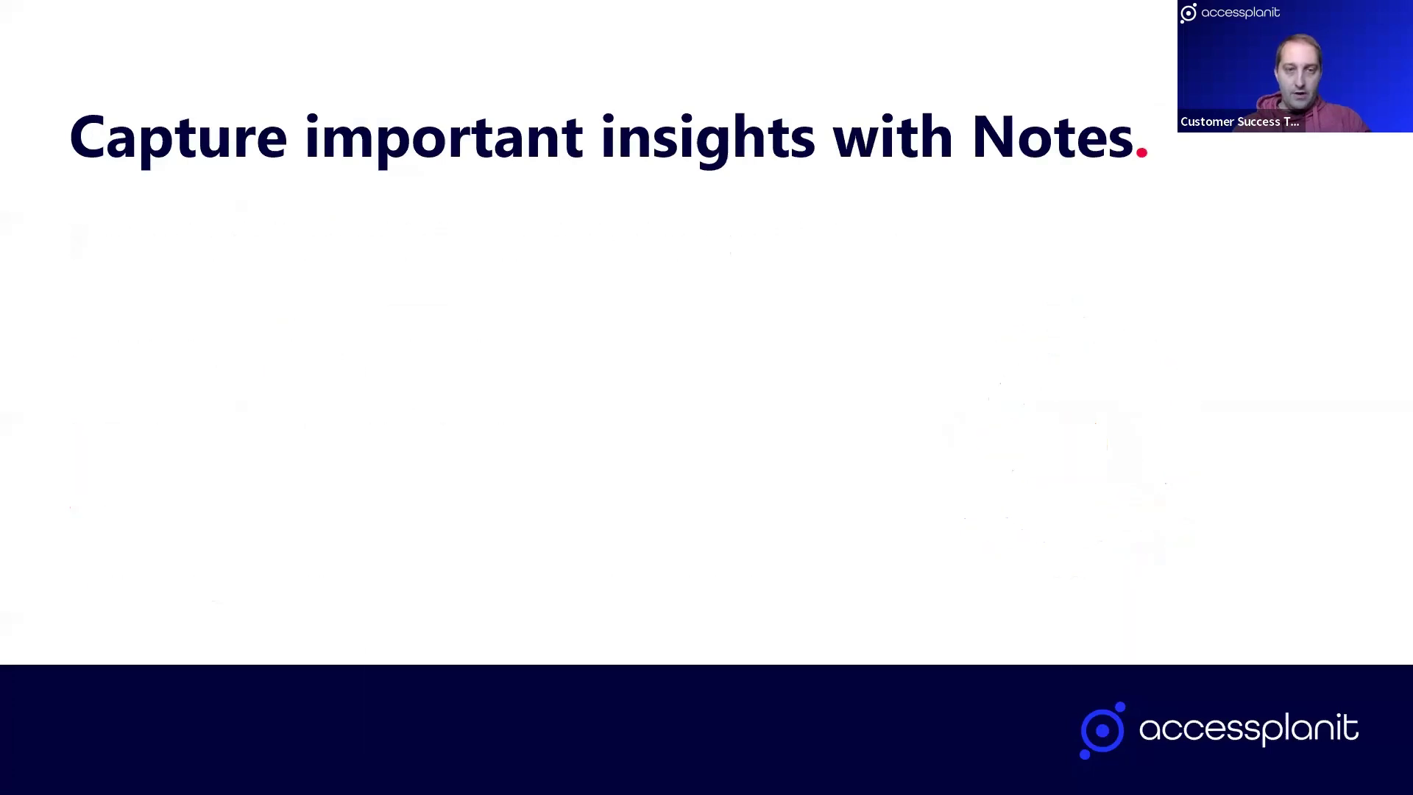
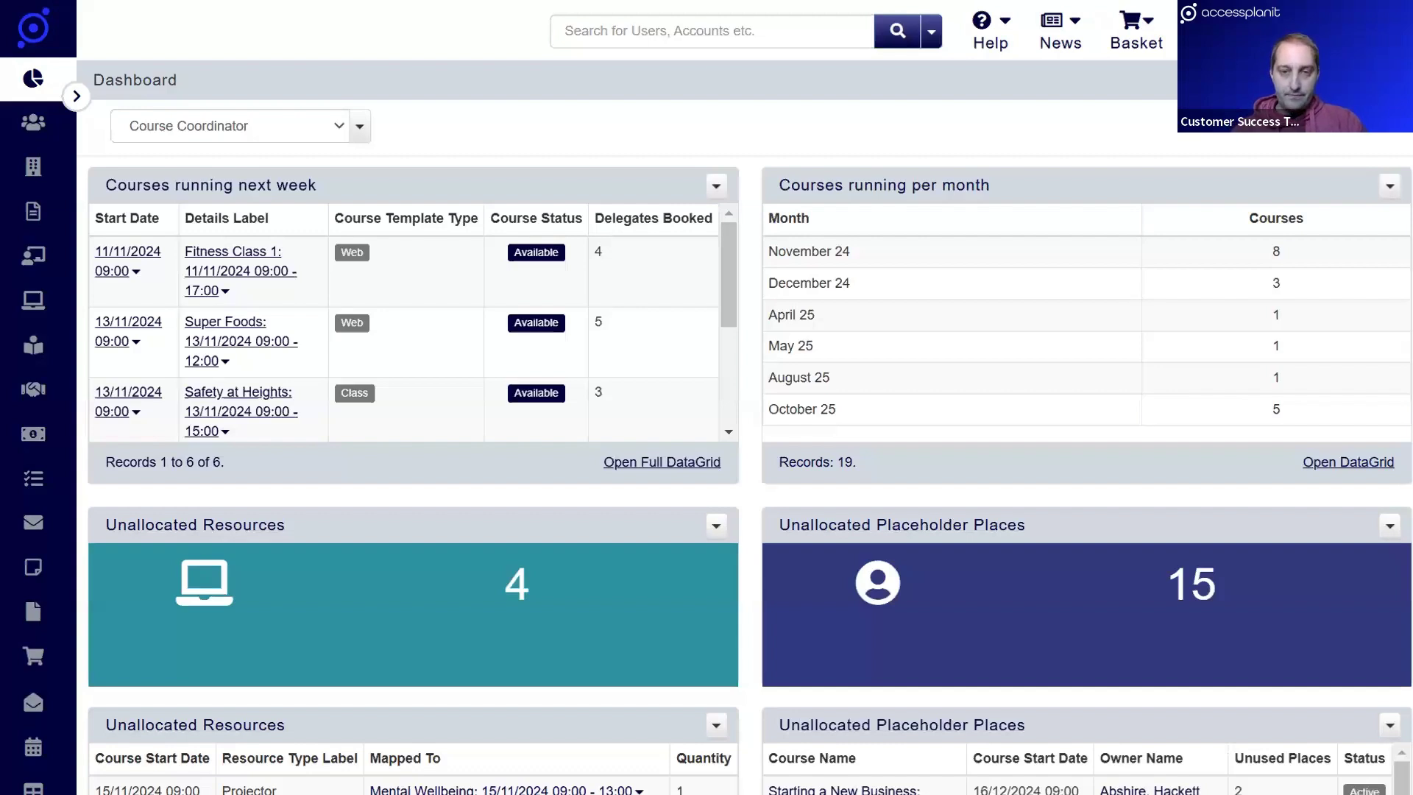
Scroll the Course Coordinator dashboard down past Unallocated Resources and Placeholder Places to Missing Delegate Details.
scroll(707, 397, down, 5)
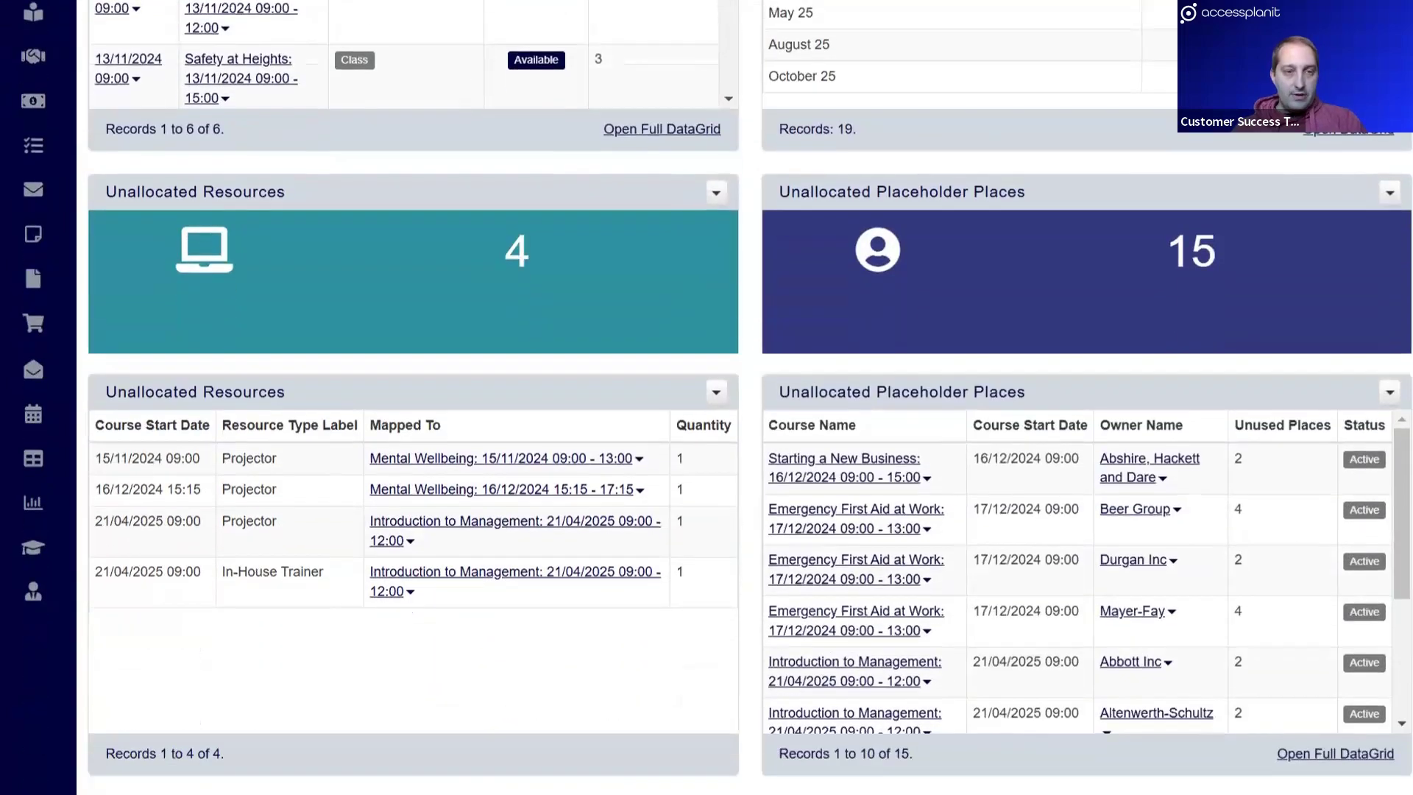
scroll(707, 398, down, 2)
scroll(706, 398, down, 1)
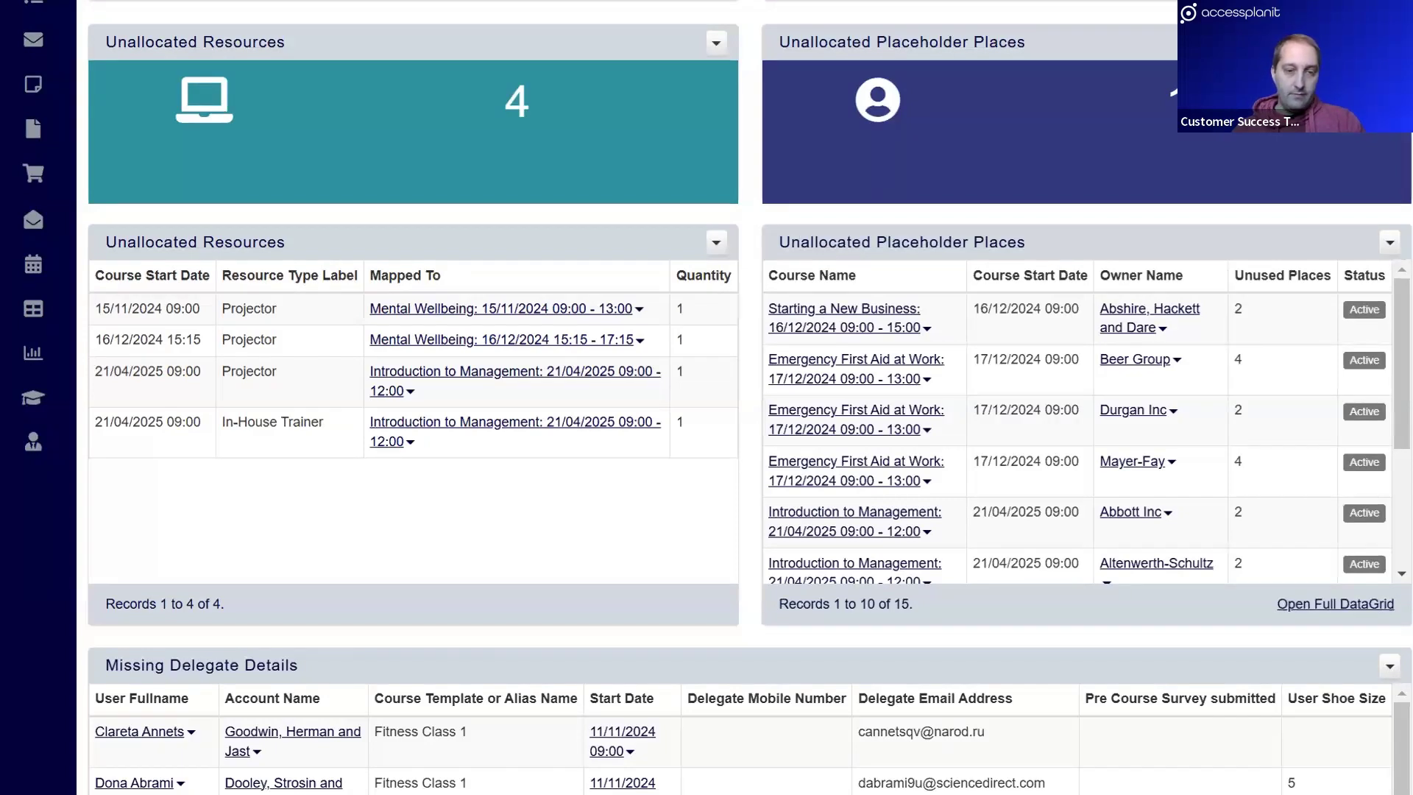
scroll(743, 442, down, 6)
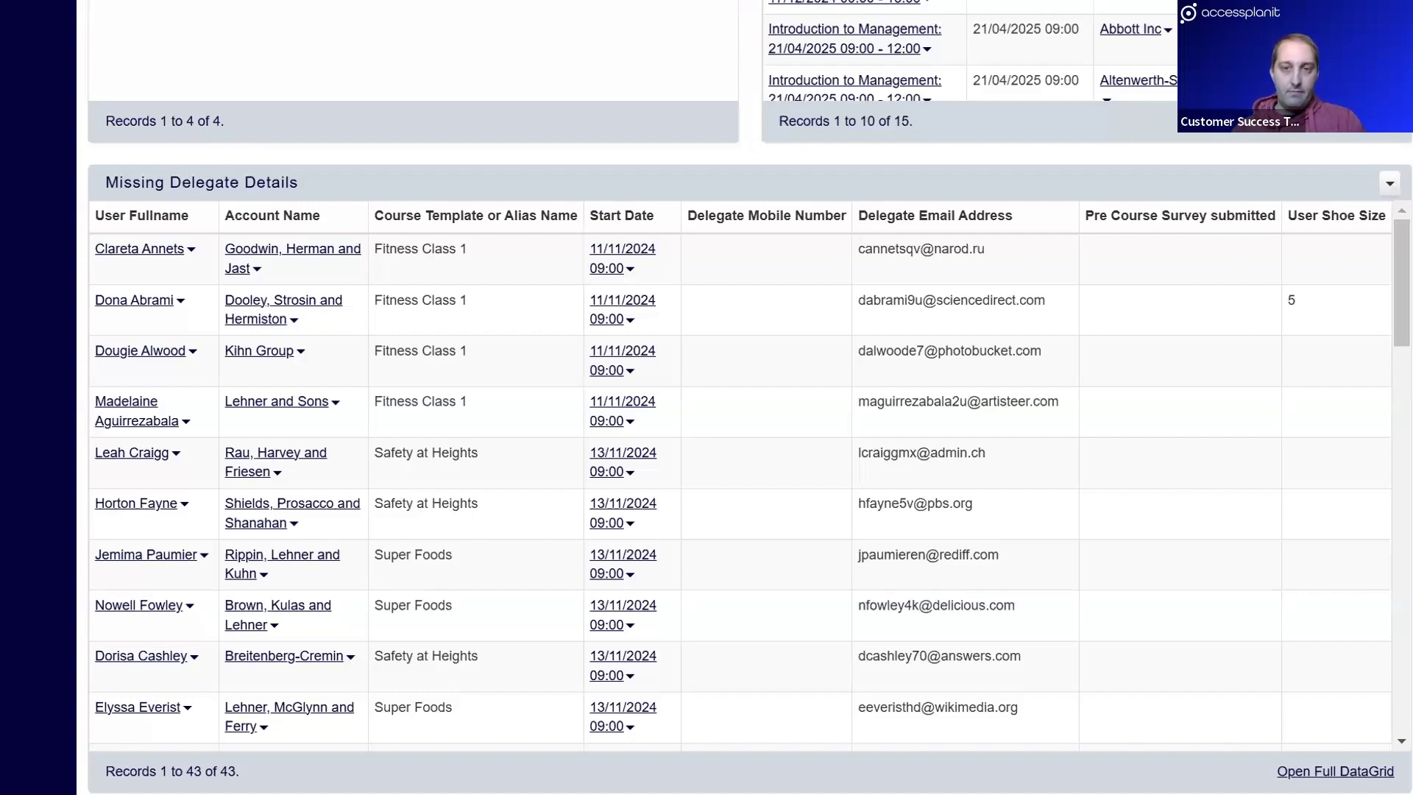
Switch to the PowerPoint slide about reporting customer invoices with dashboards.
key(alt+Tab)
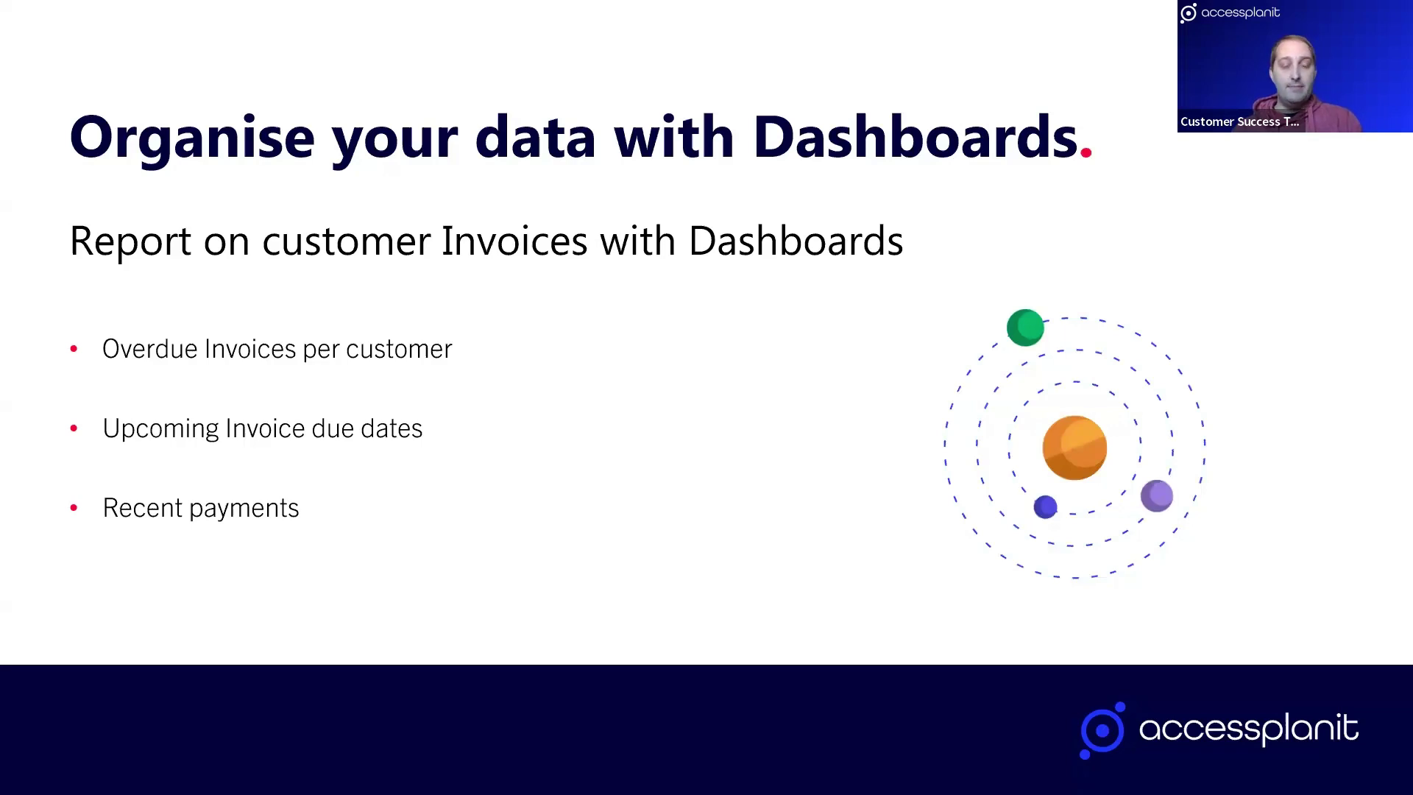
Return to the live Finance Manager dashboard and scroll through its overdue and upcoming invoice tables.
key(alt+Tab)
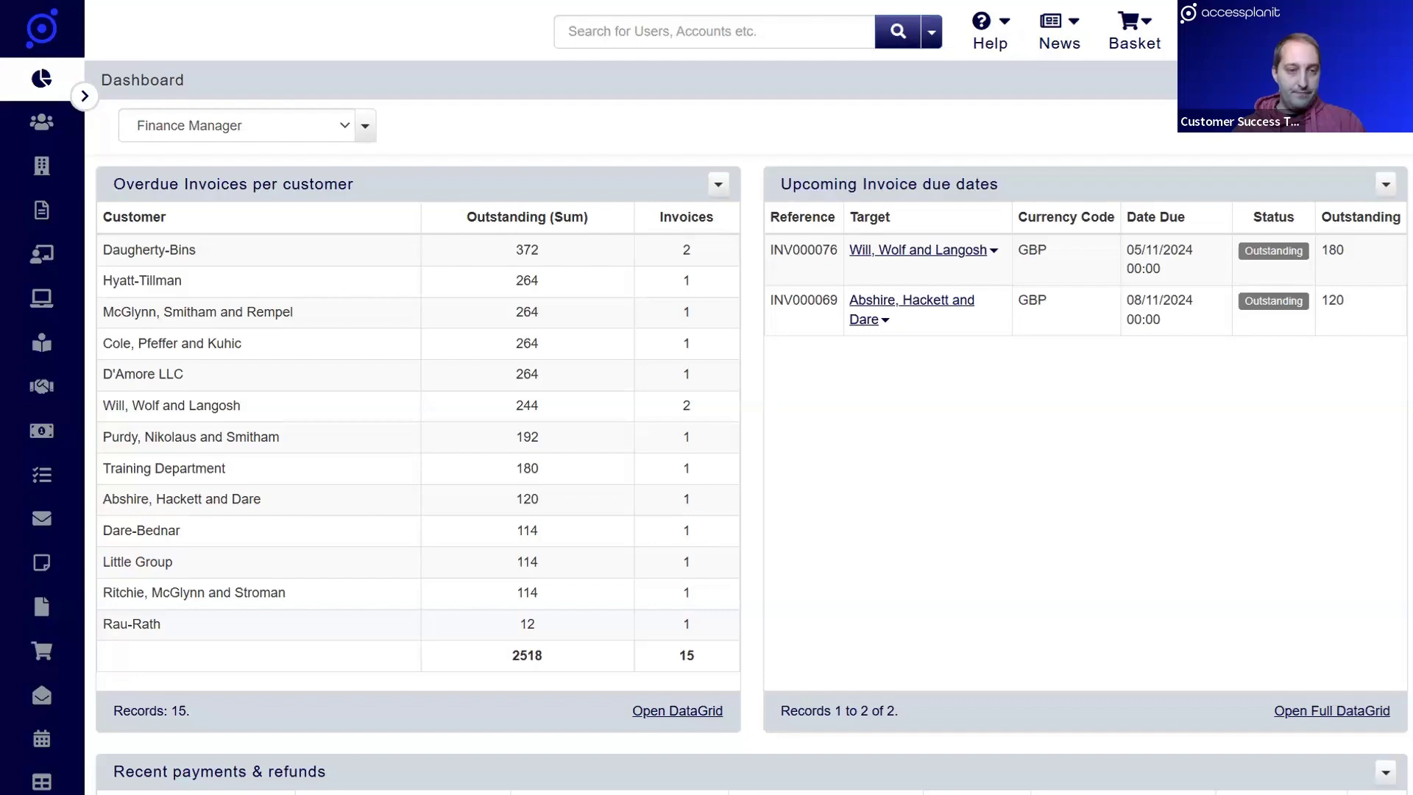
scroll(749, 400, down, 6)
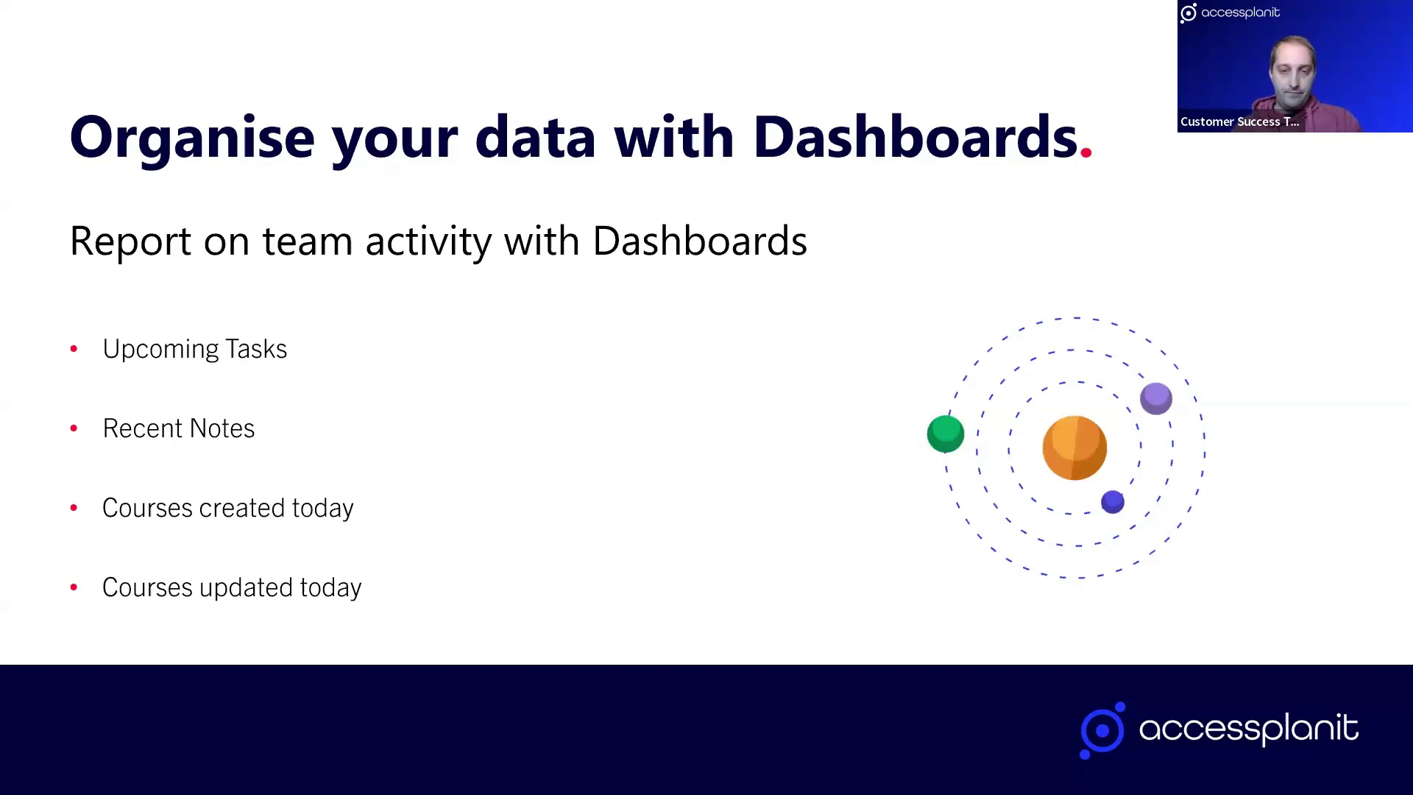
Switch from the slides to the live Team Activity dashboard.
key(alt+Tab)
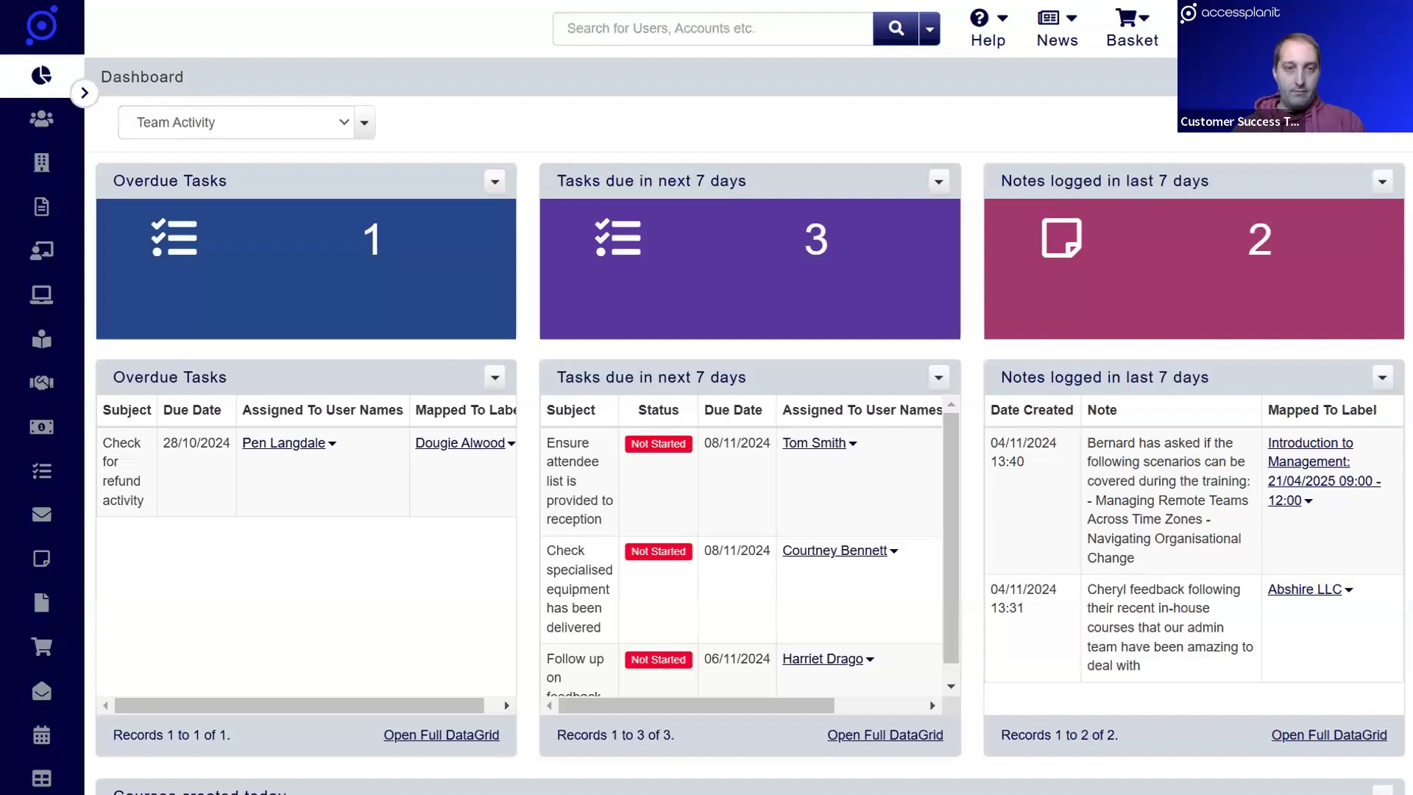
Scroll to the Courses created/updated today panels, then reveal the Recap slide's first point.
scroll(748, 399, down, 8)
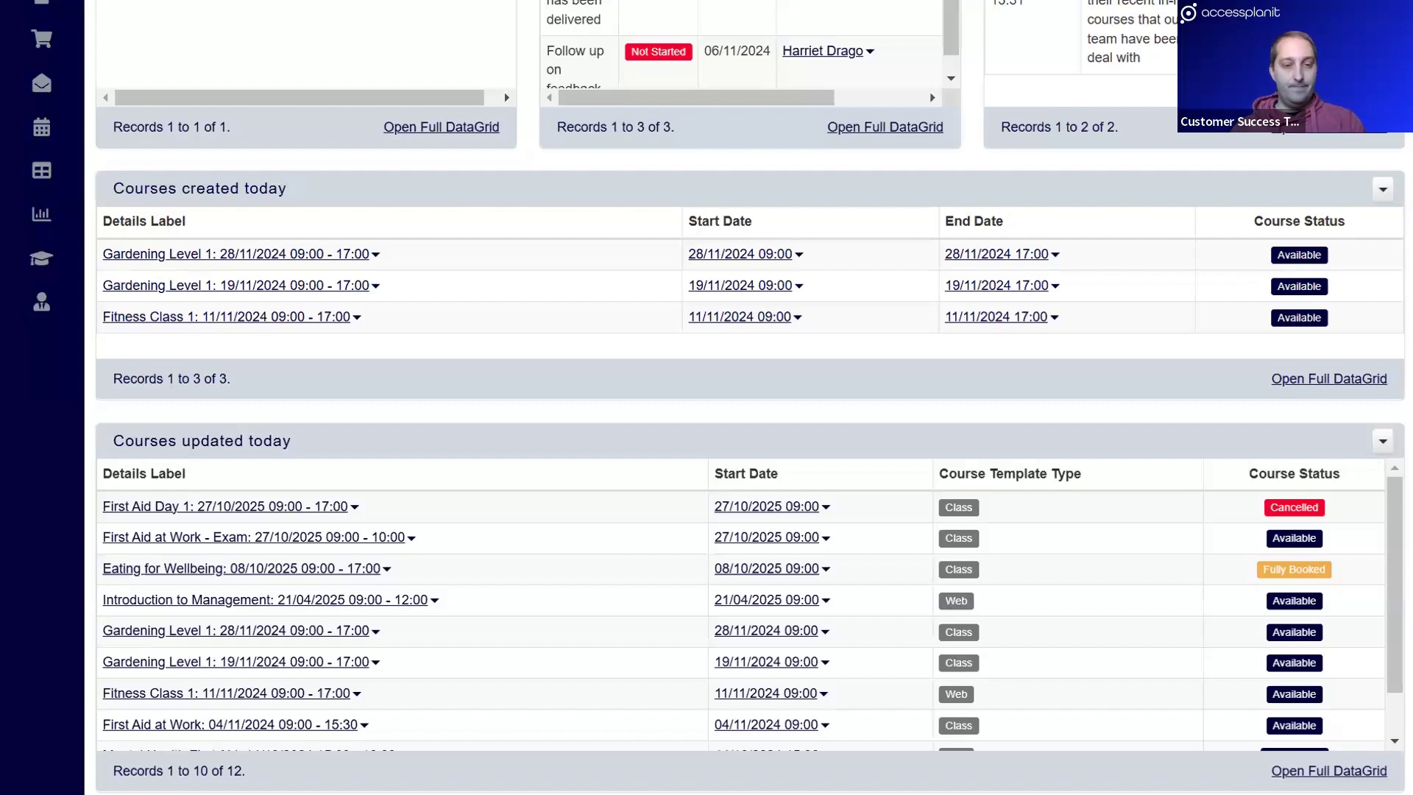
key(alt+Tab)
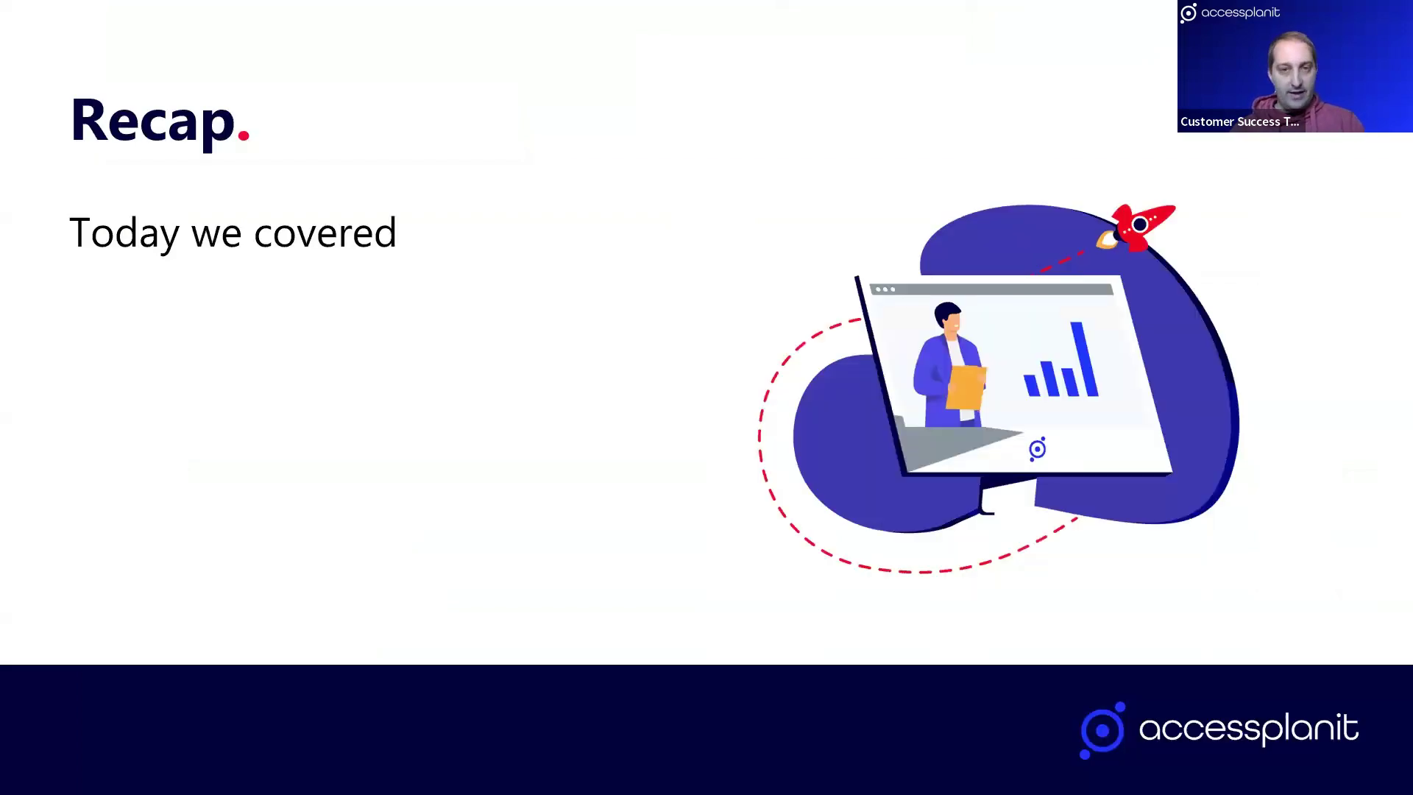
key(Right)
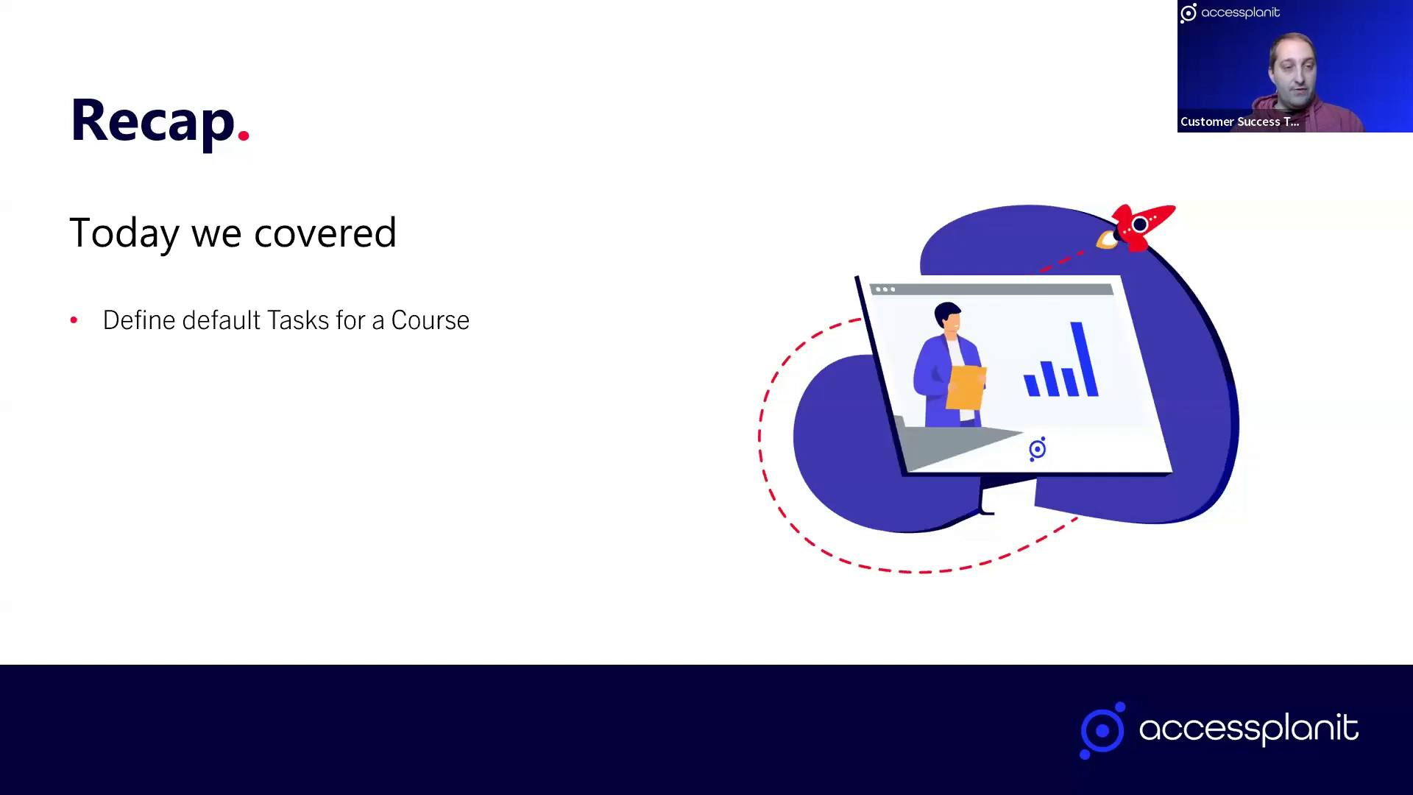